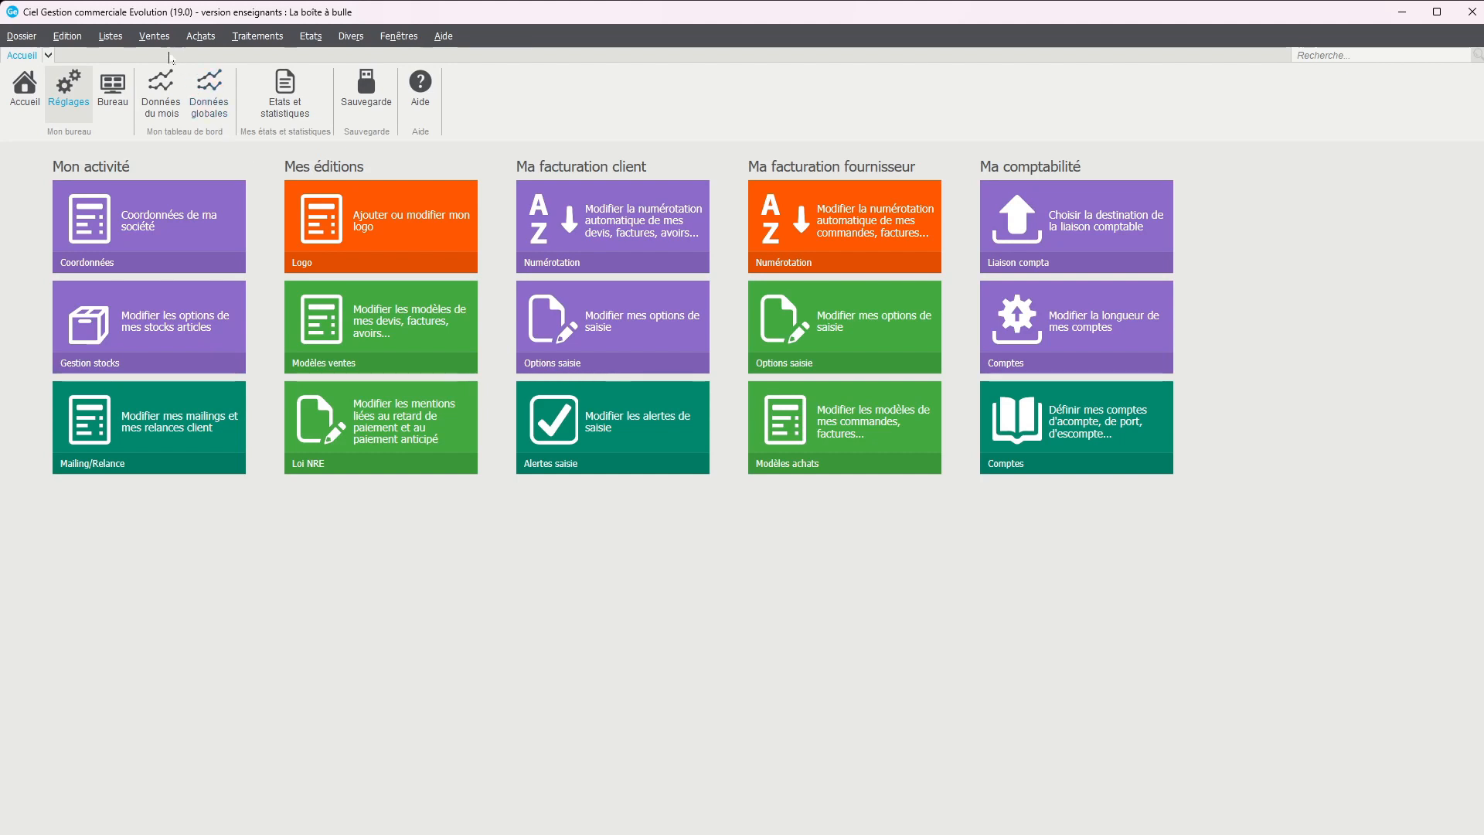
Open the Boulangerie Du parc order from the list of customer orders
{"action": "left_click", "coordinate": [158, 43]}
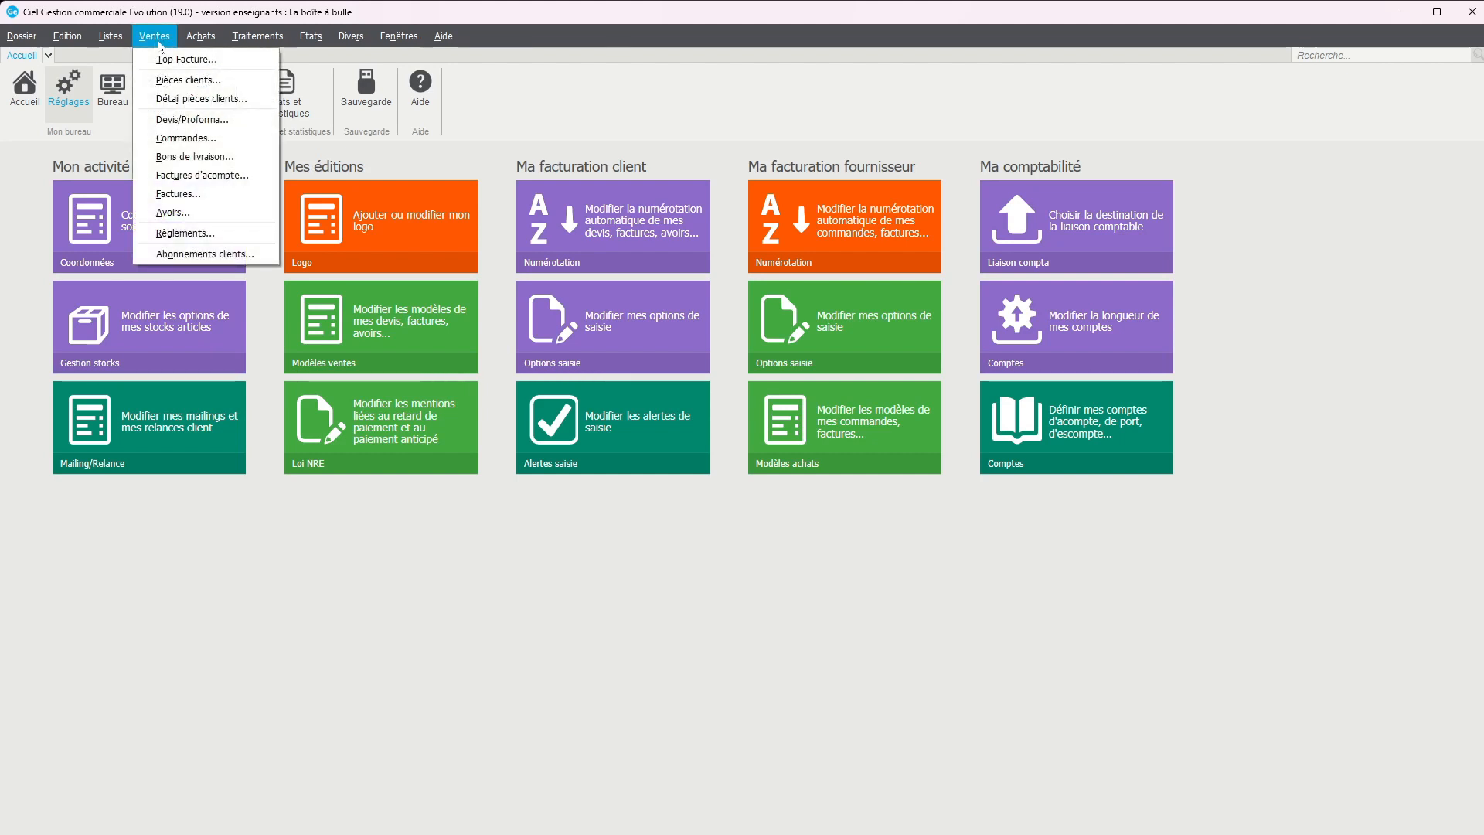
{"action": "left_click", "coordinate": [186, 138]}
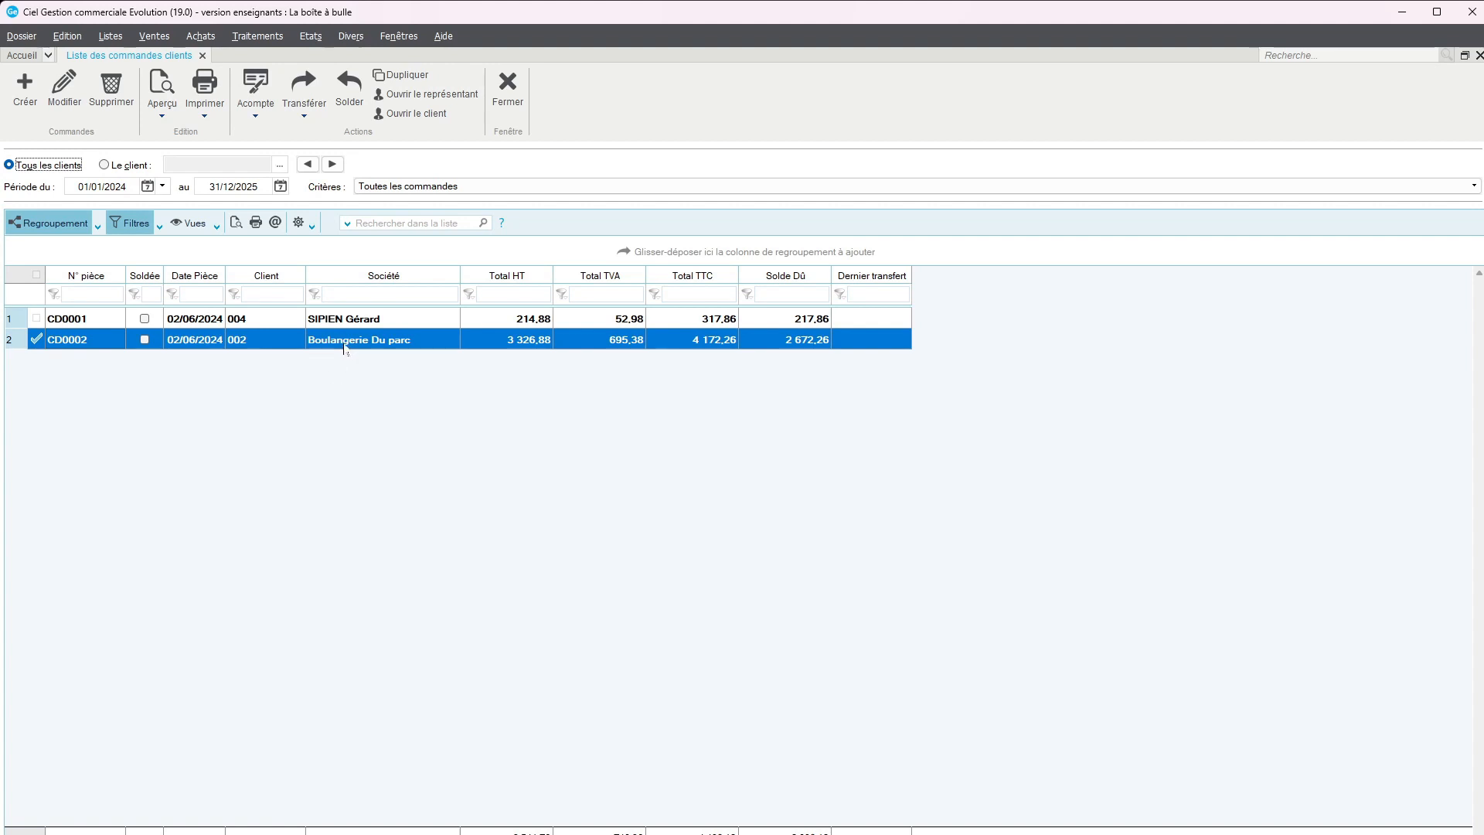
{"action": "double_click", "coordinate": [344, 340]}
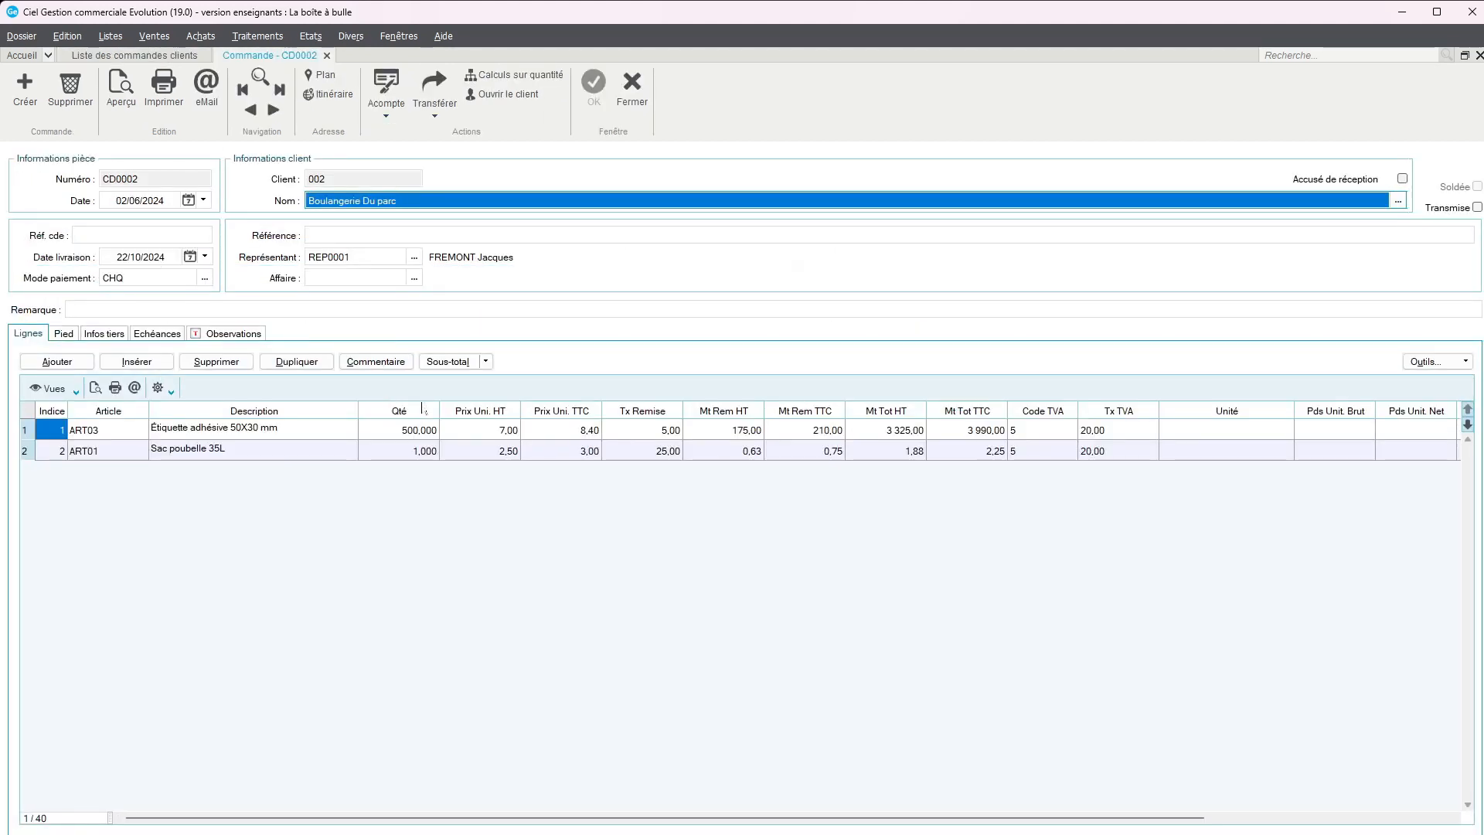
{"action": "left_click", "coordinate": [435, 117]}
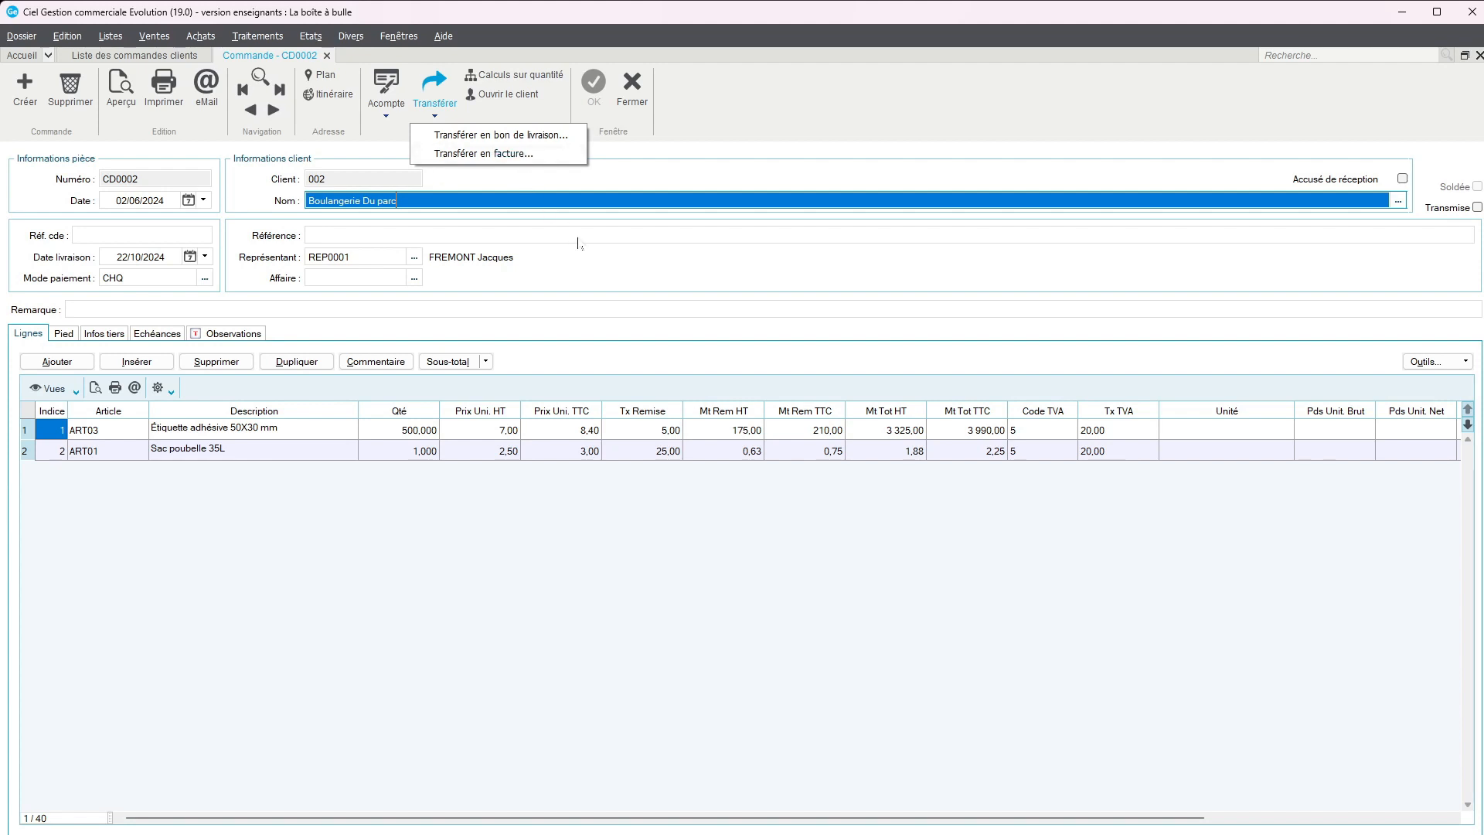
{"action": "left_click", "coordinate": [525, 136]}
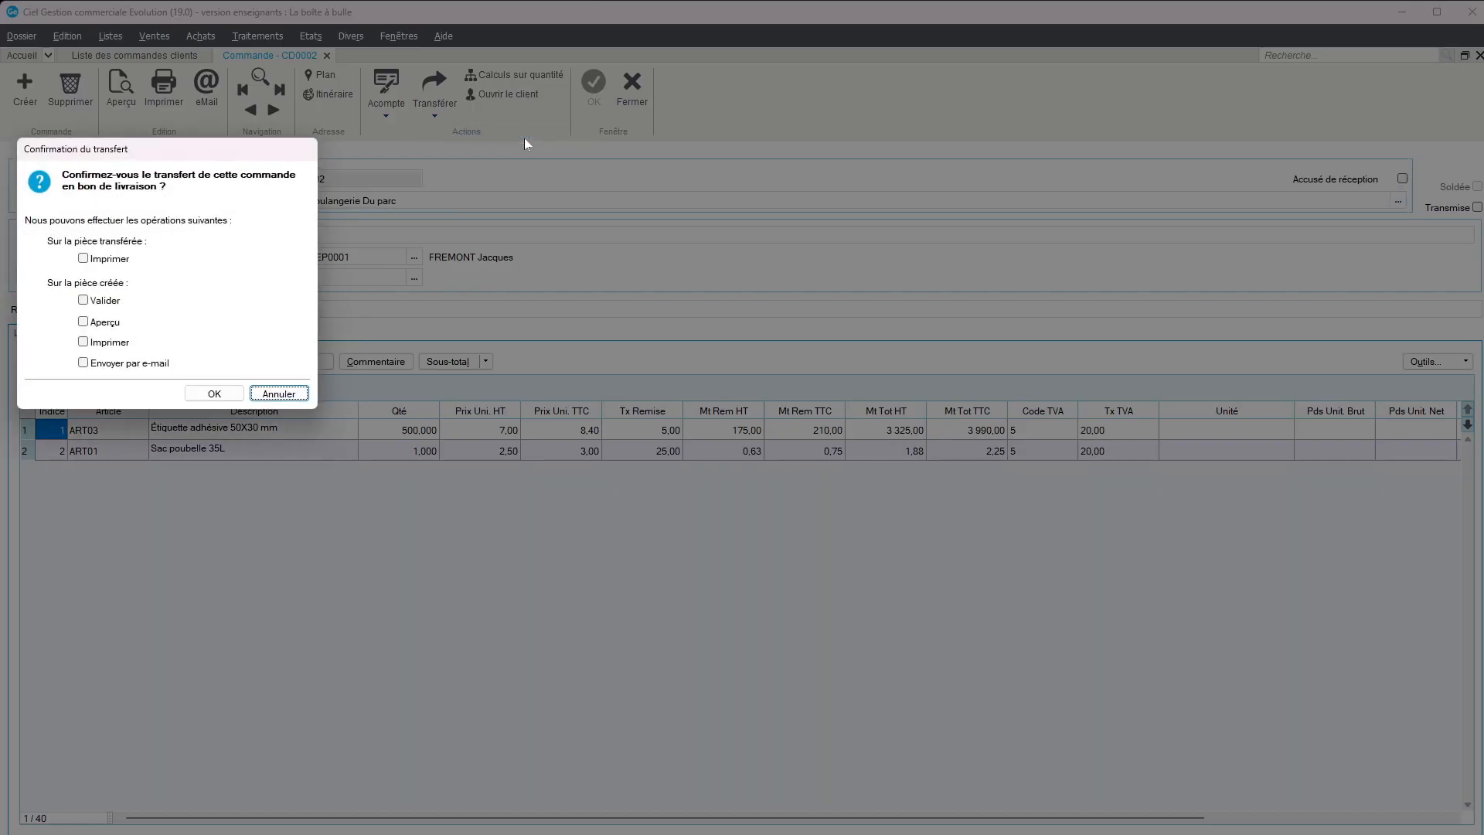
{"action": "left_click", "coordinate": [284, 397]}
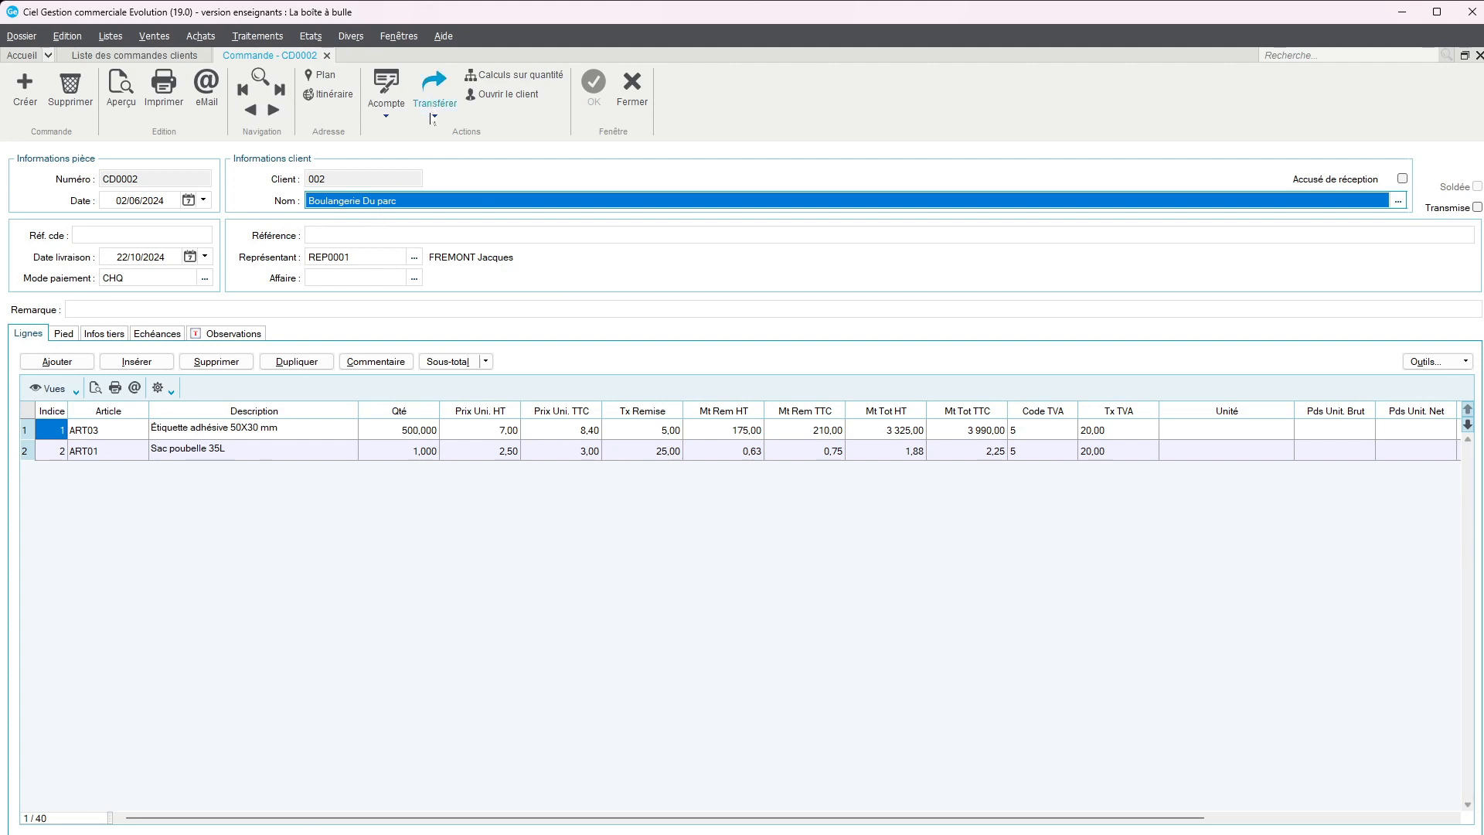
Transfer the order into a delivery note with a preview of the created document in Format A4, review it and close the preview
{"action": "left_click", "coordinate": [434, 110]}
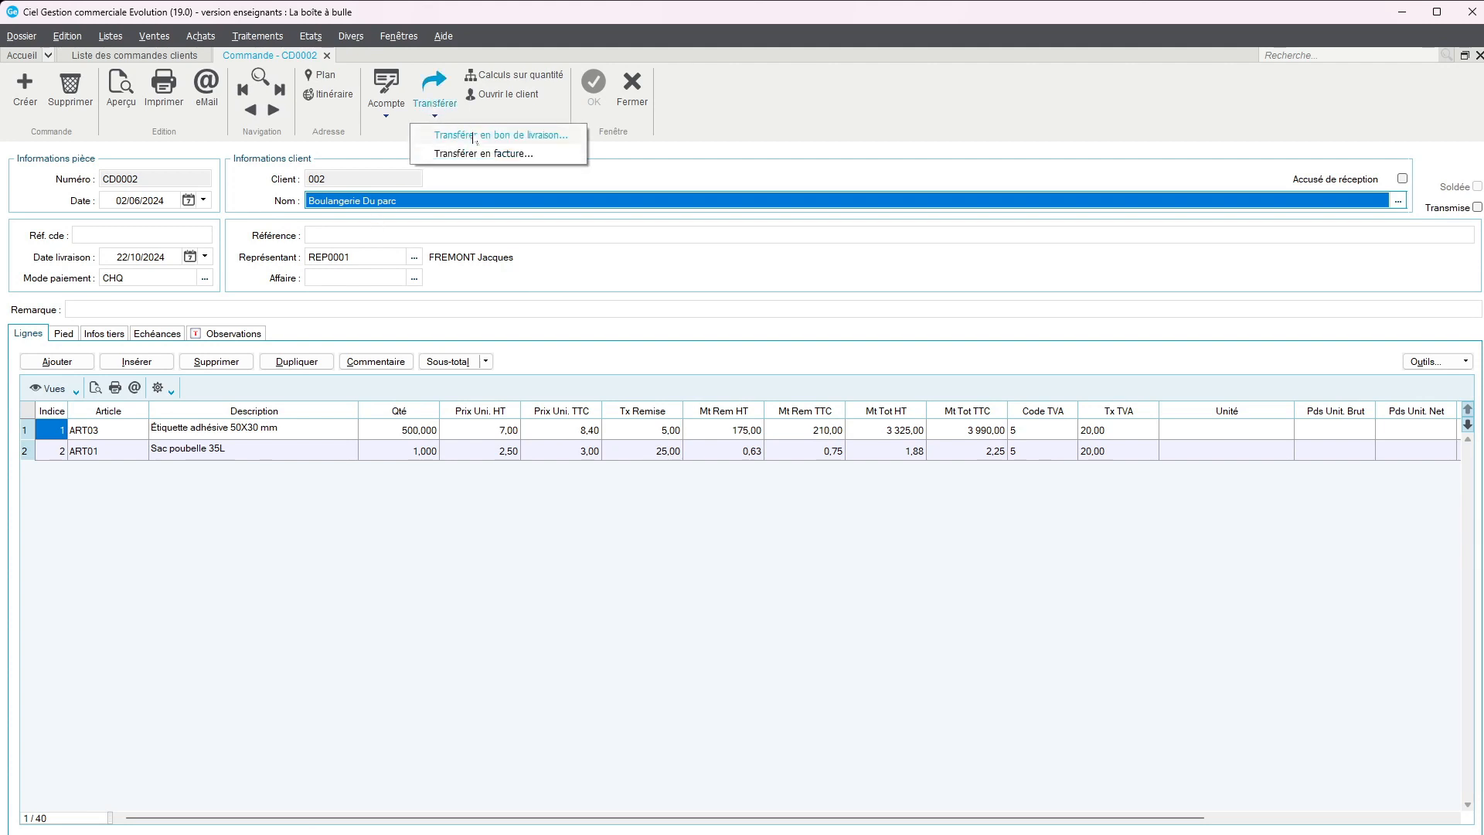
{"action": "left_click", "coordinate": [473, 136]}
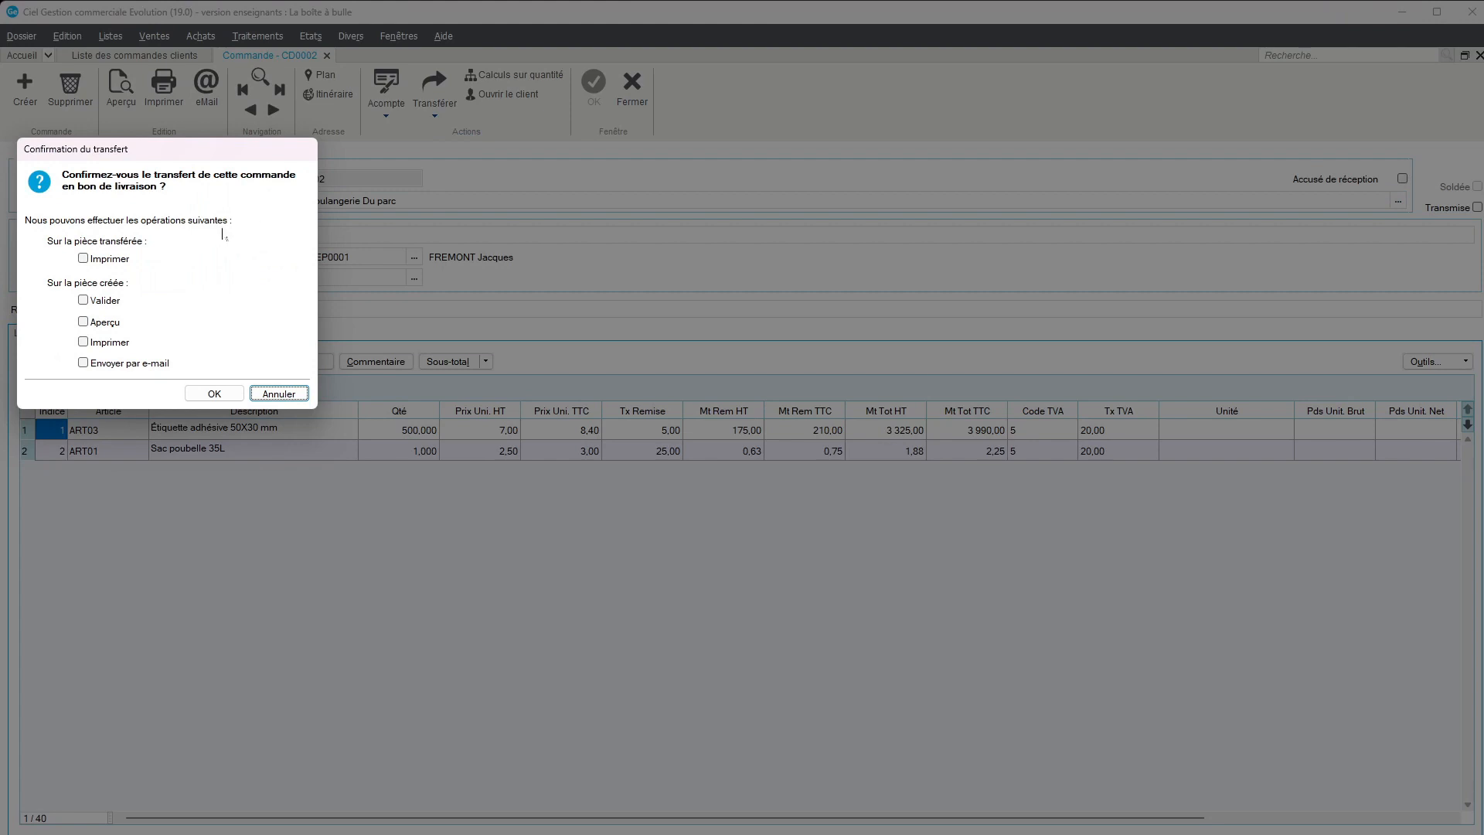
{"action": "left_click", "coordinate": [83, 322]}
{"action": "left_click", "coordinate": [214, 394]}
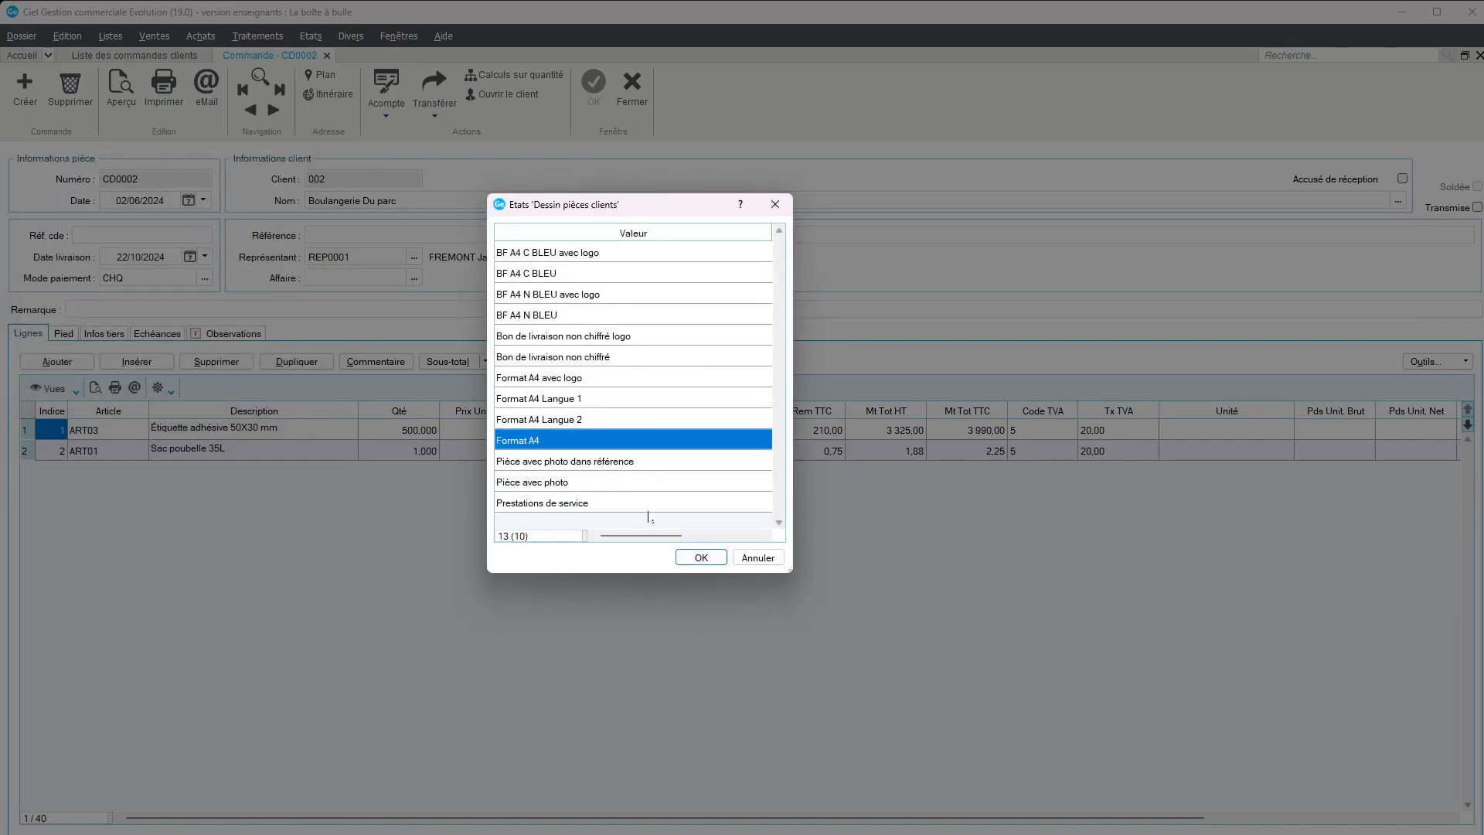
{"action": "left_click", "coordinate": [712, 558]}
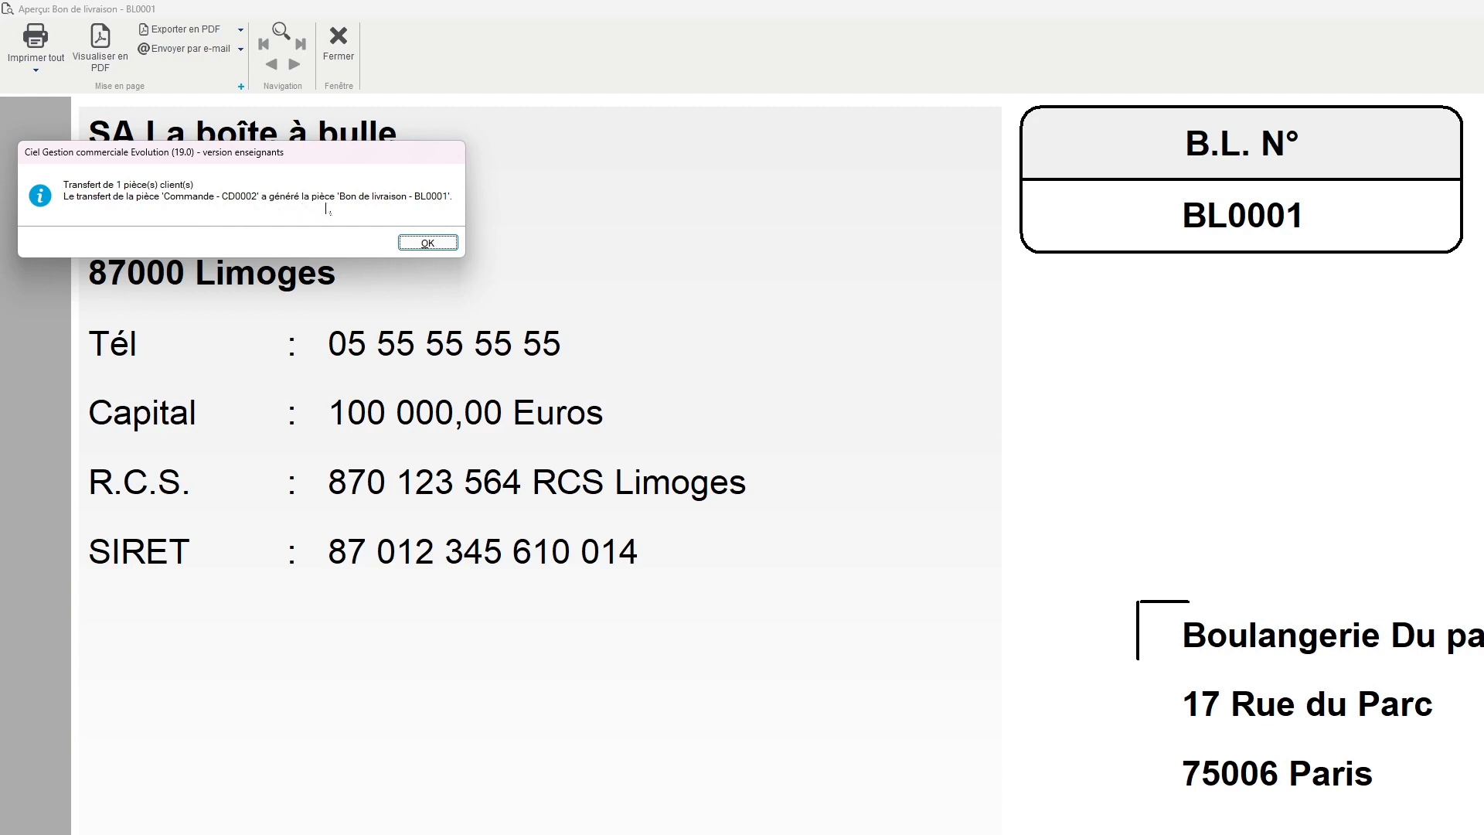
{"action": "left_click", "coordinate": [424, 246]}
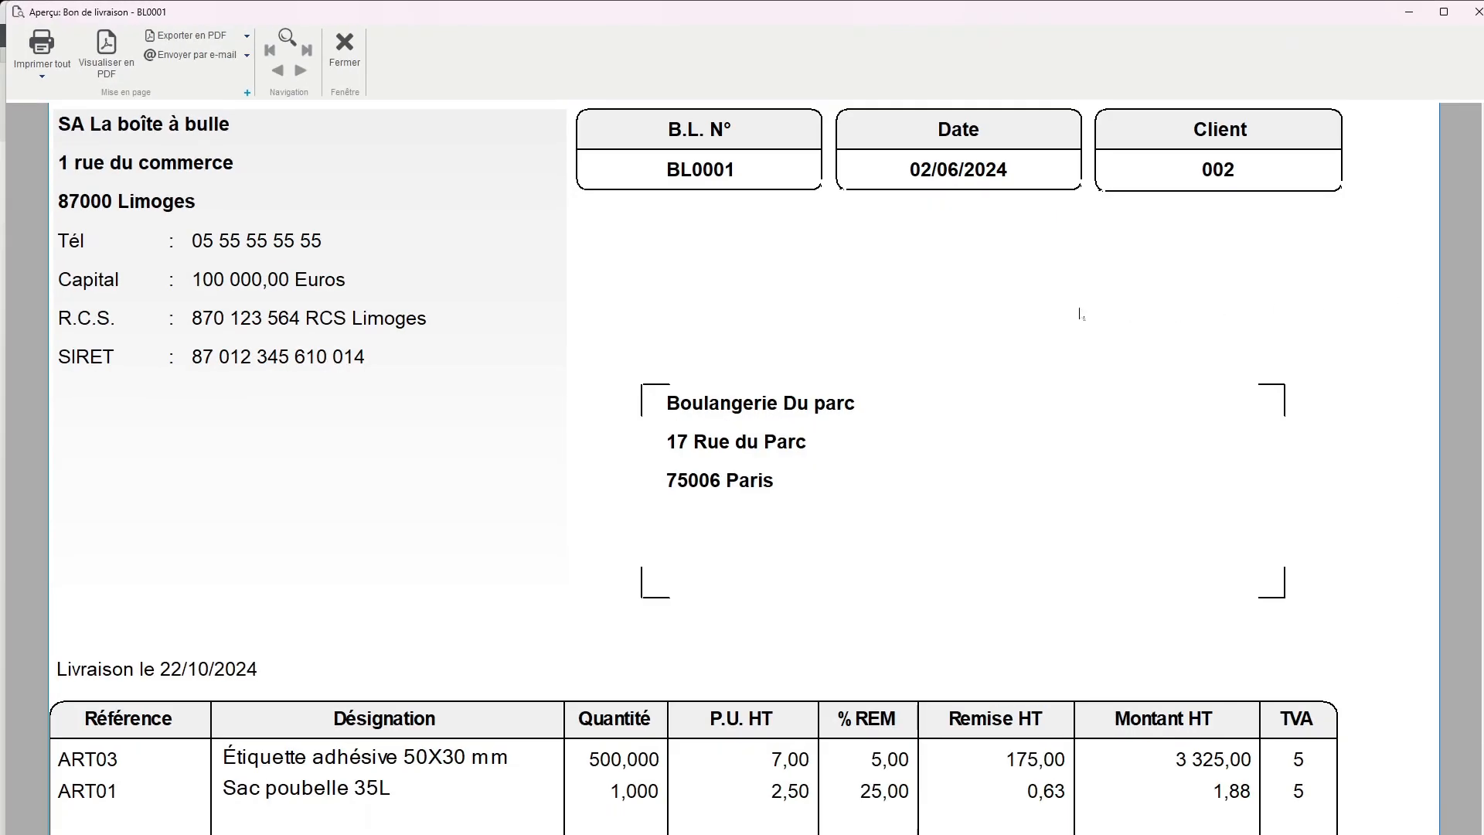
{"action": "scroll", "coordinate": [920, 341], "scroll_direction": "down", "scroll_amount": 8}
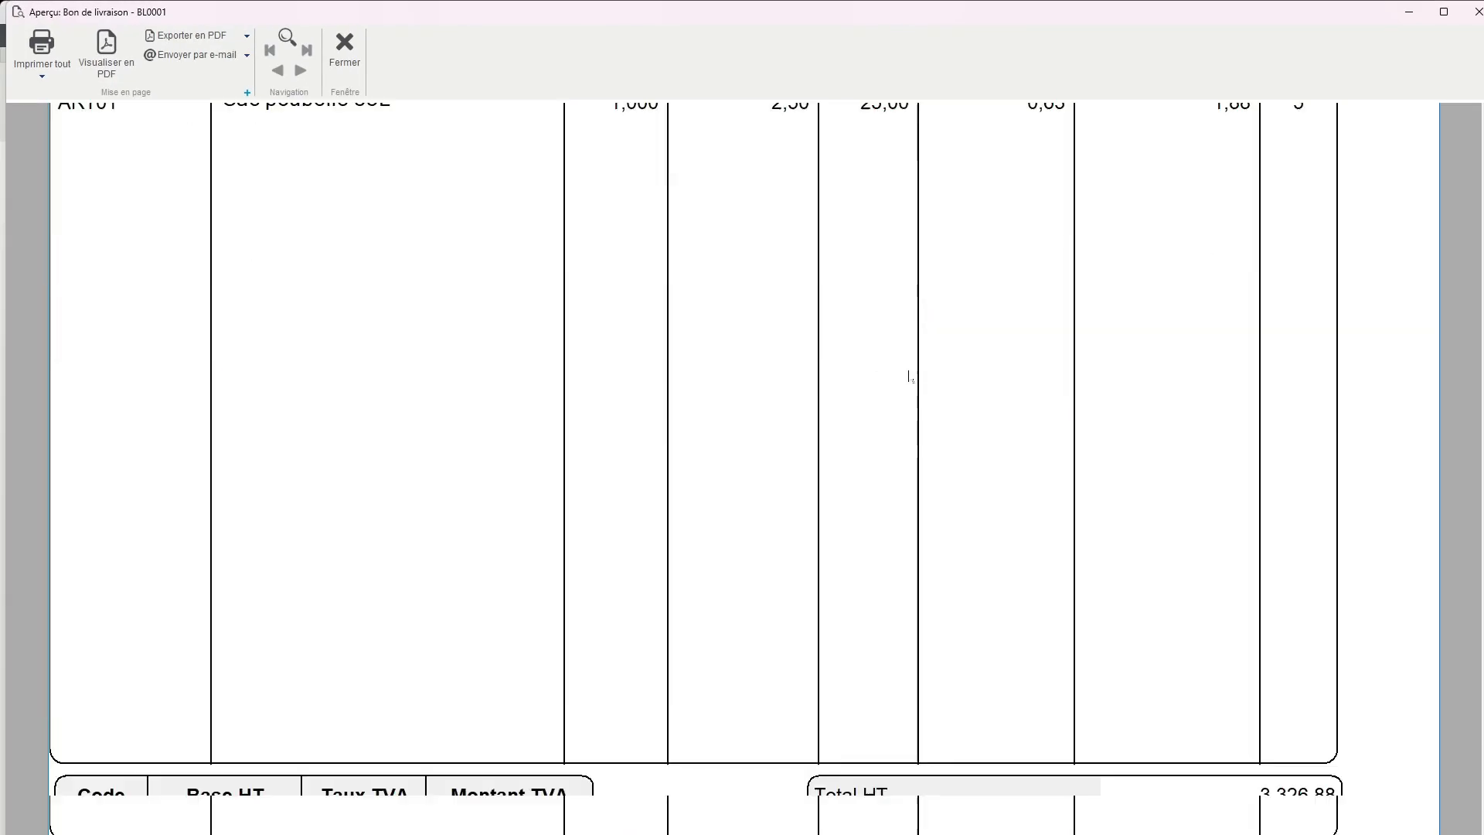
{"action": "scroll", "coordinate": [908, 376], "scroll_direction": "down", "scroll_amount": 6}
{"action": "scroll", "coordinate": [866, 423], "scroll_direction": "up", "scroll_amount": 5}
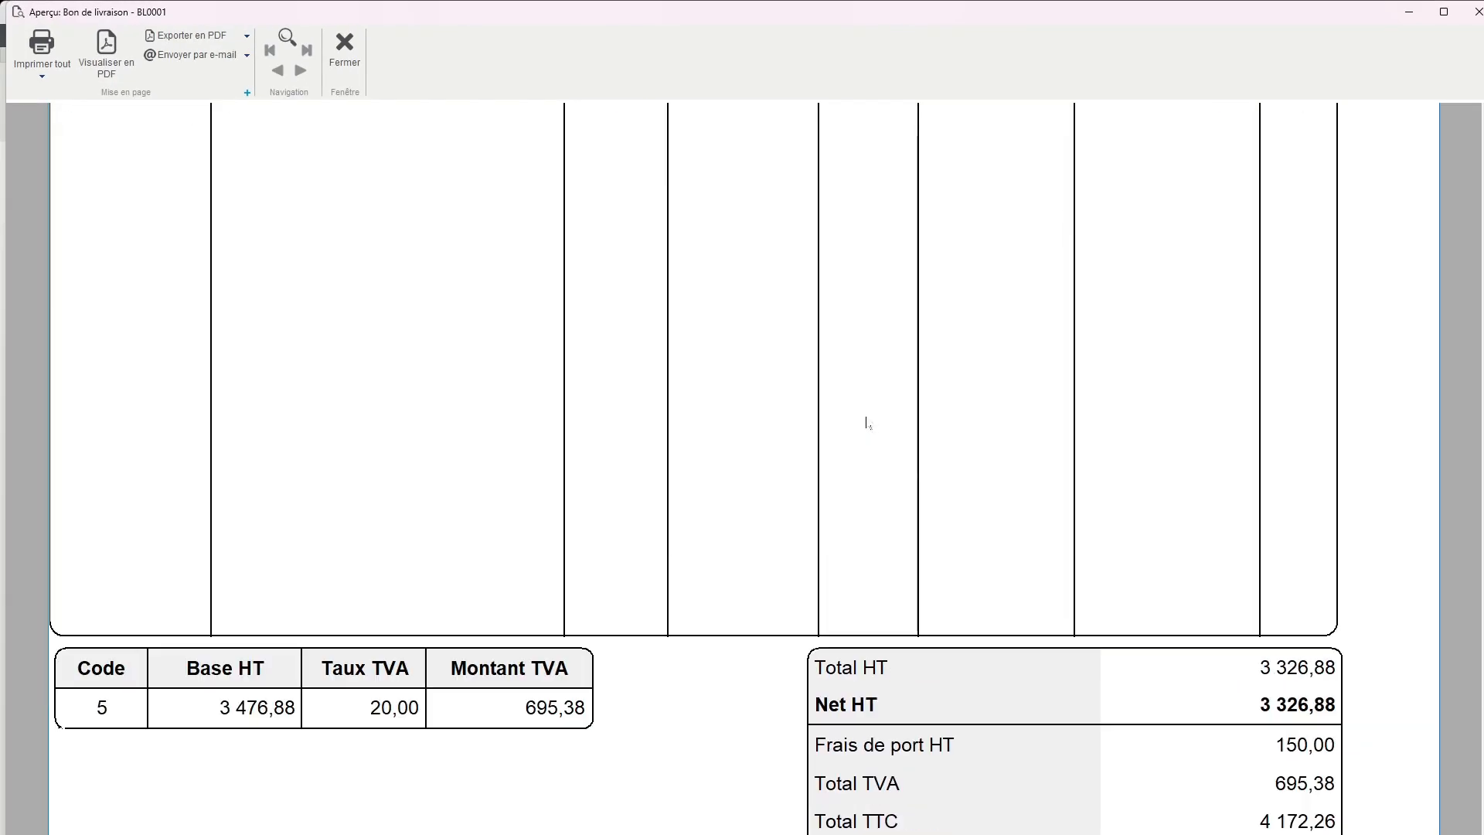
{"action": "scroll", "coordinate": [866, 423], "scroll_direction": "up", "scroll_amount": 8}
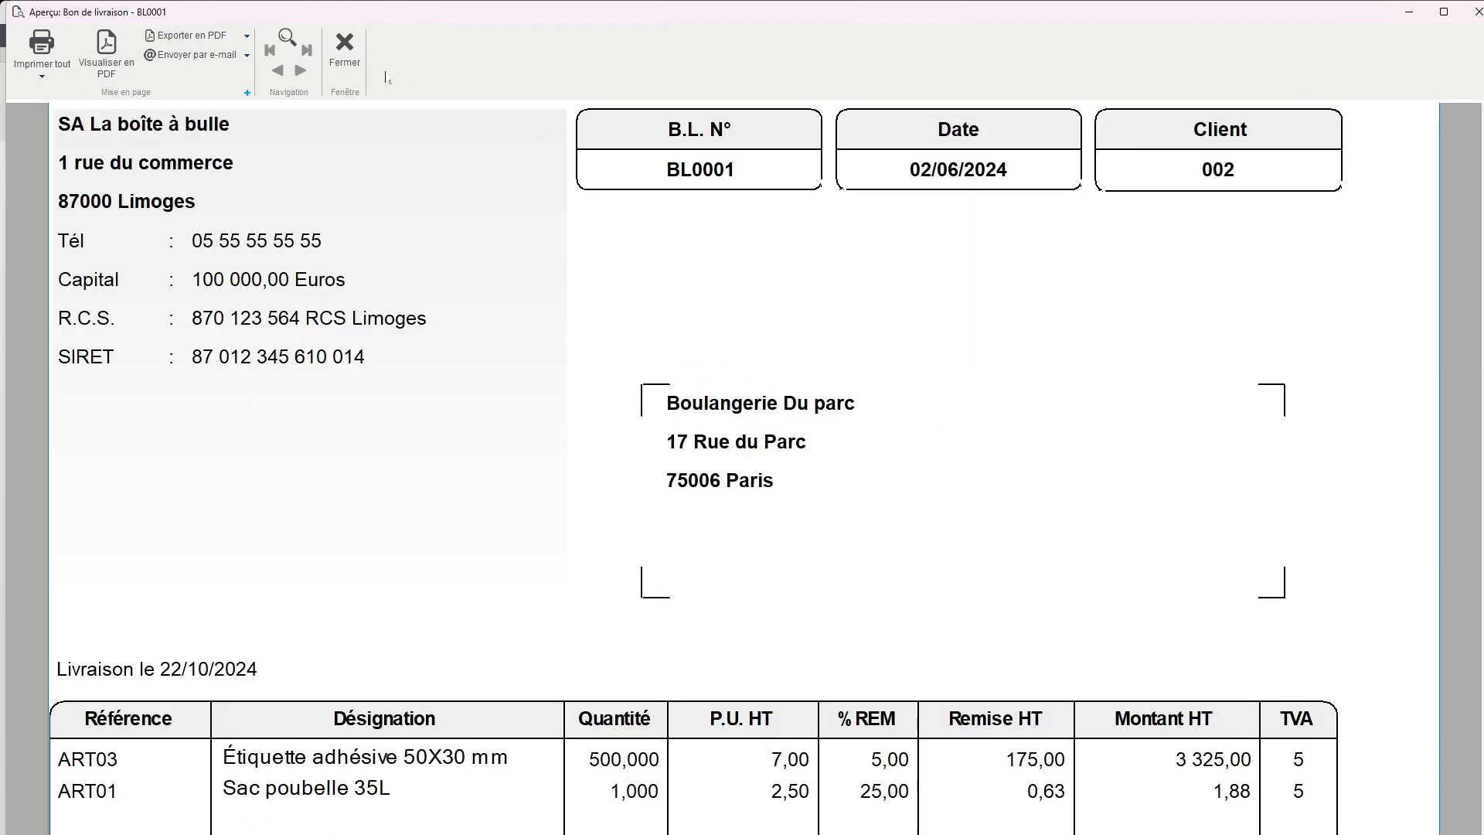
{"action": "left_click", "coordinate": [344, 46]}
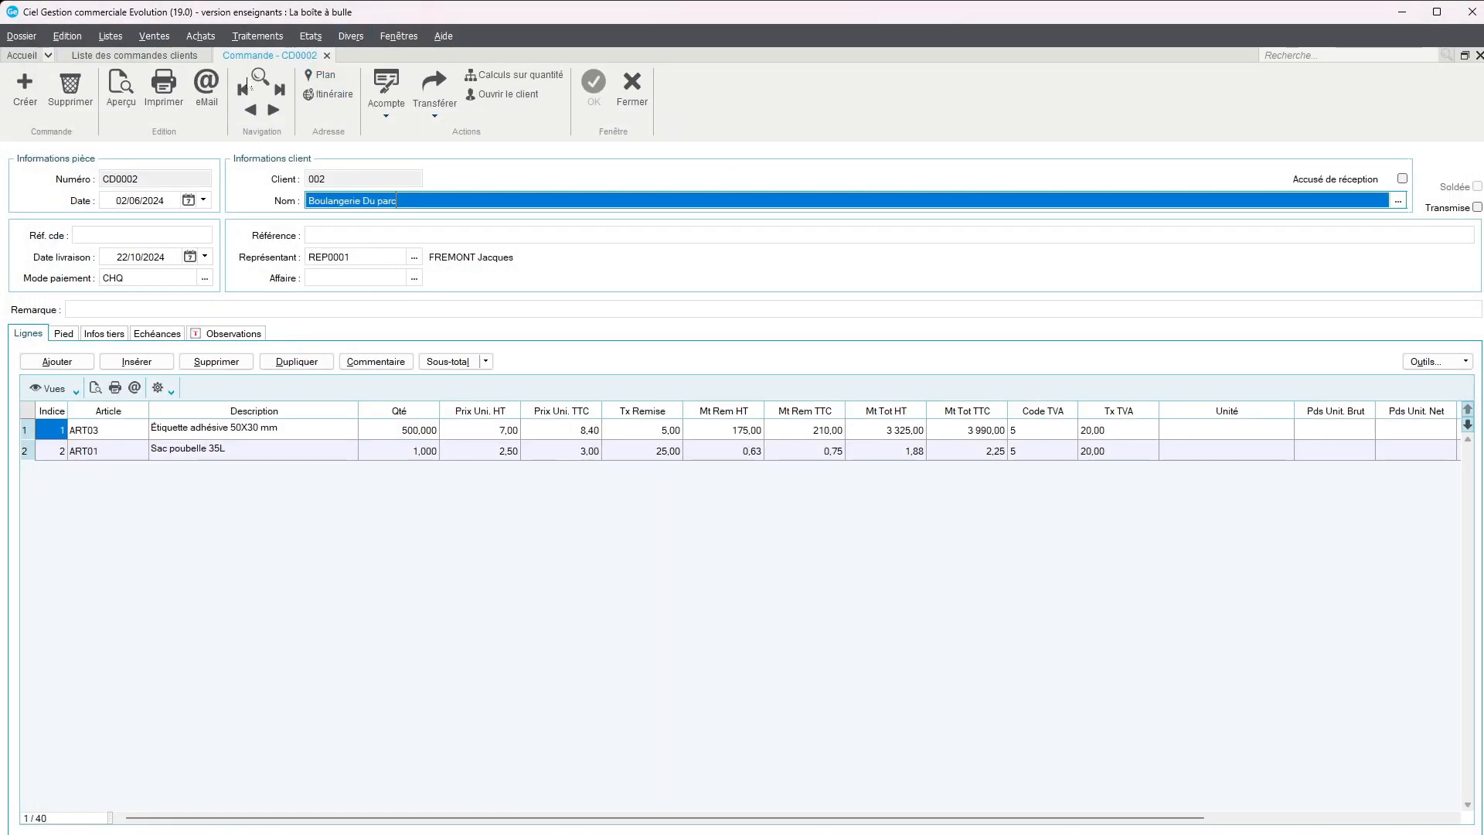
Open the Boulangerie Du parc delivery note from the customer delivery notes list and validate it
{"action": "left_click", "coordinate": [165, 38]}
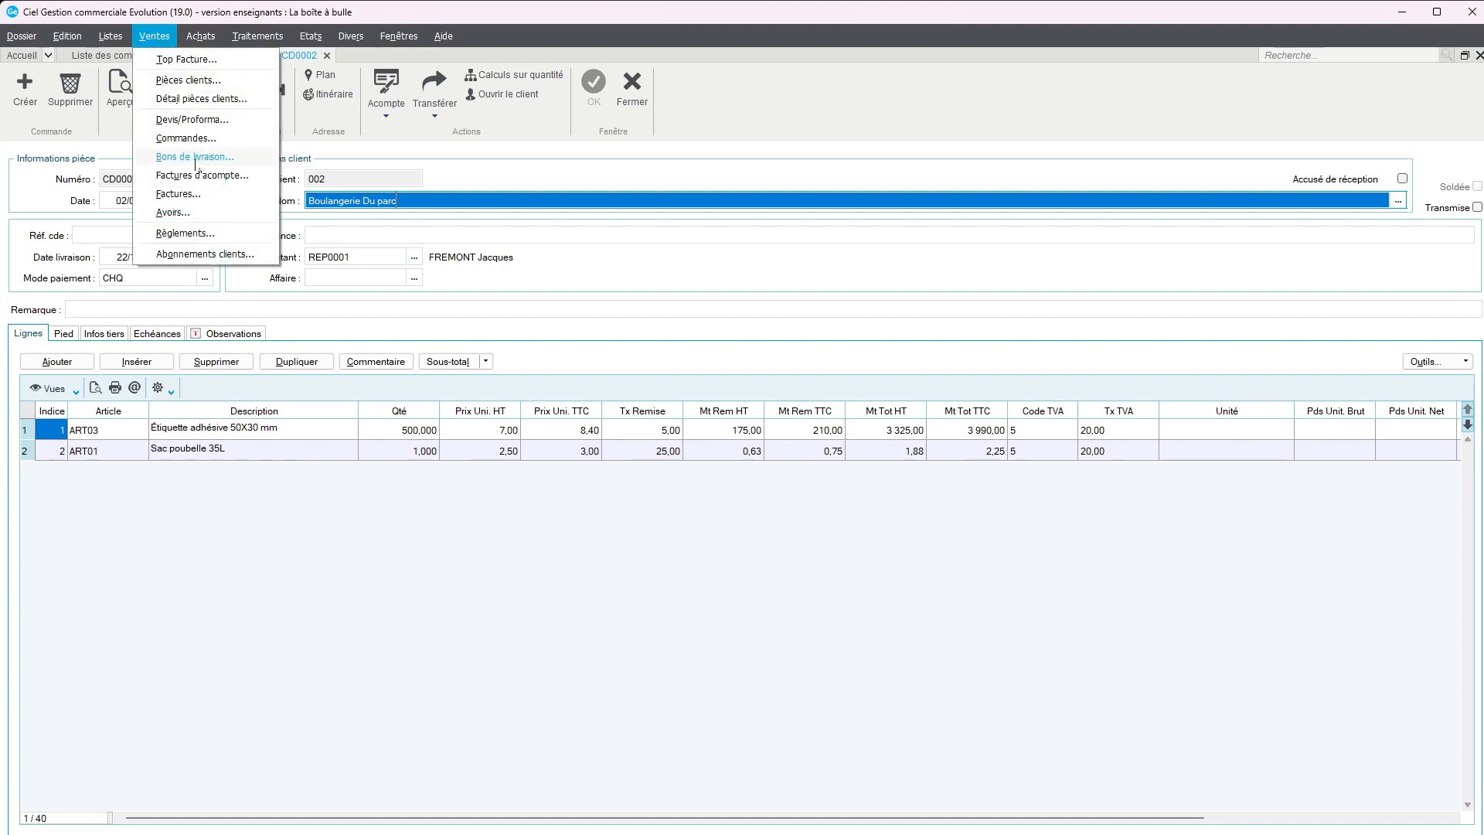
{"action": "left_click", "coordinate": [195, 156]}
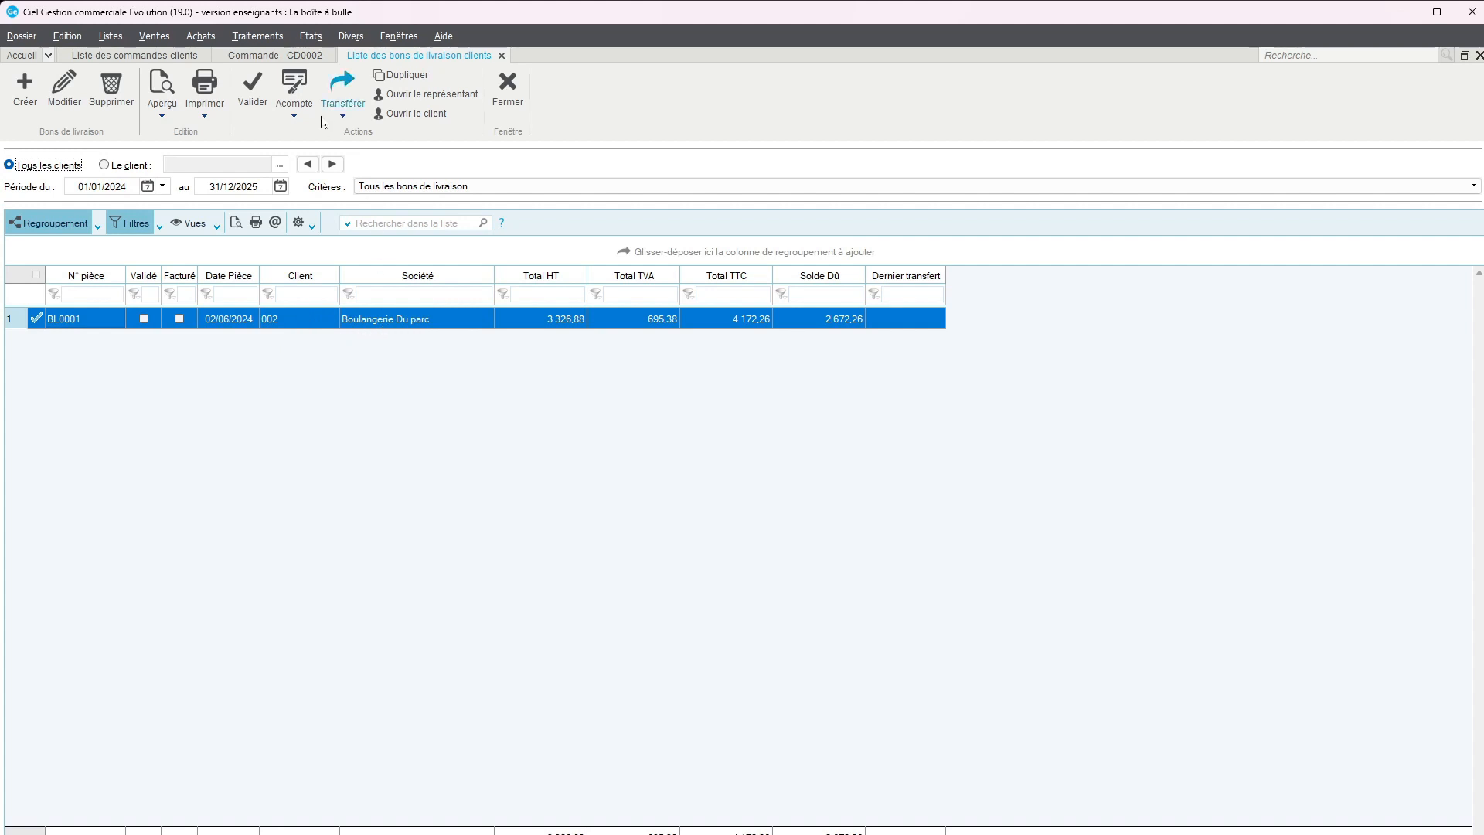
{"action": "double_click", "coordinate": [376, 324]}
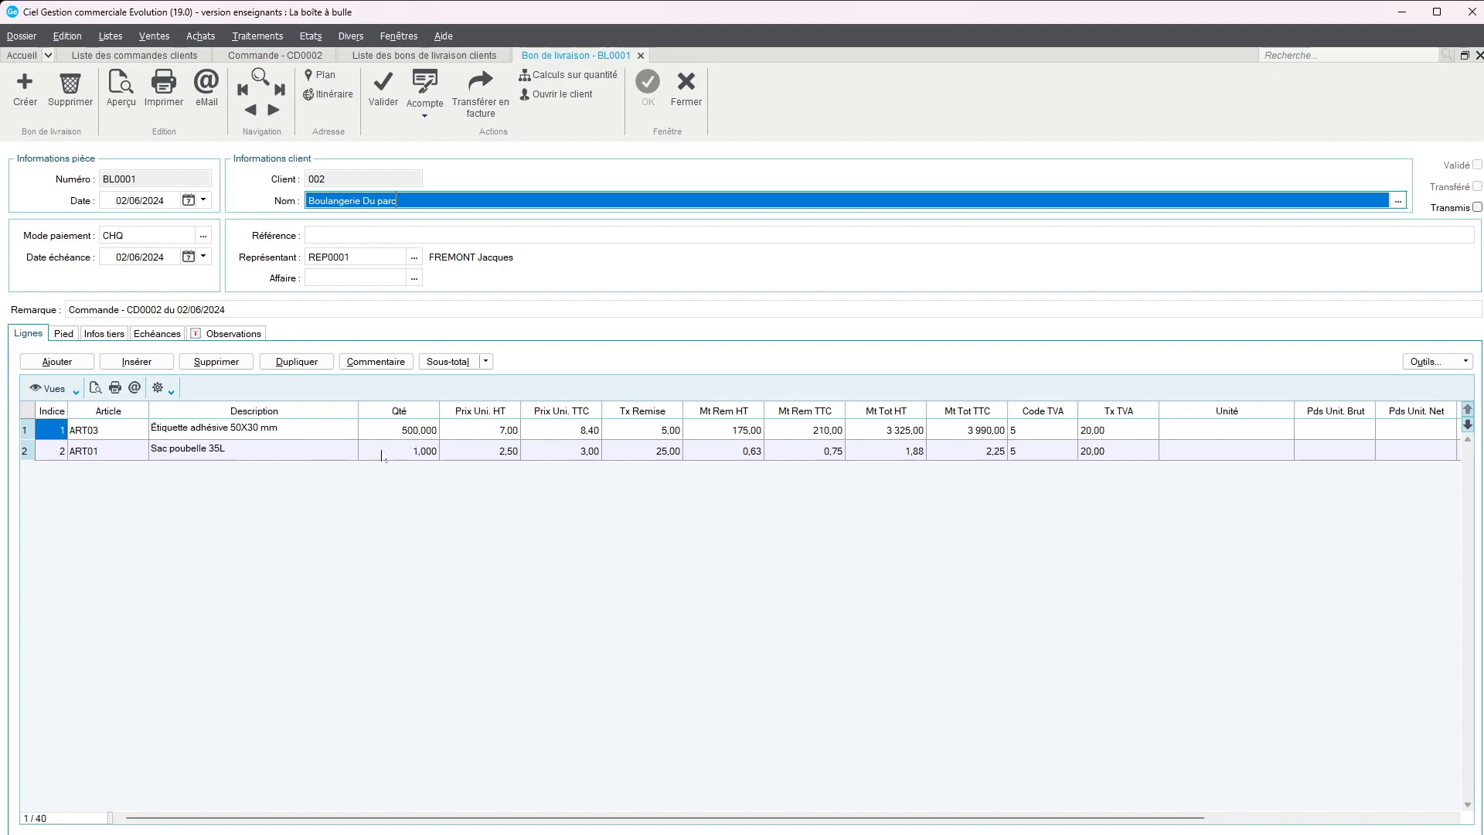
{"action": "left_click", "coordinate": [382, 101]}
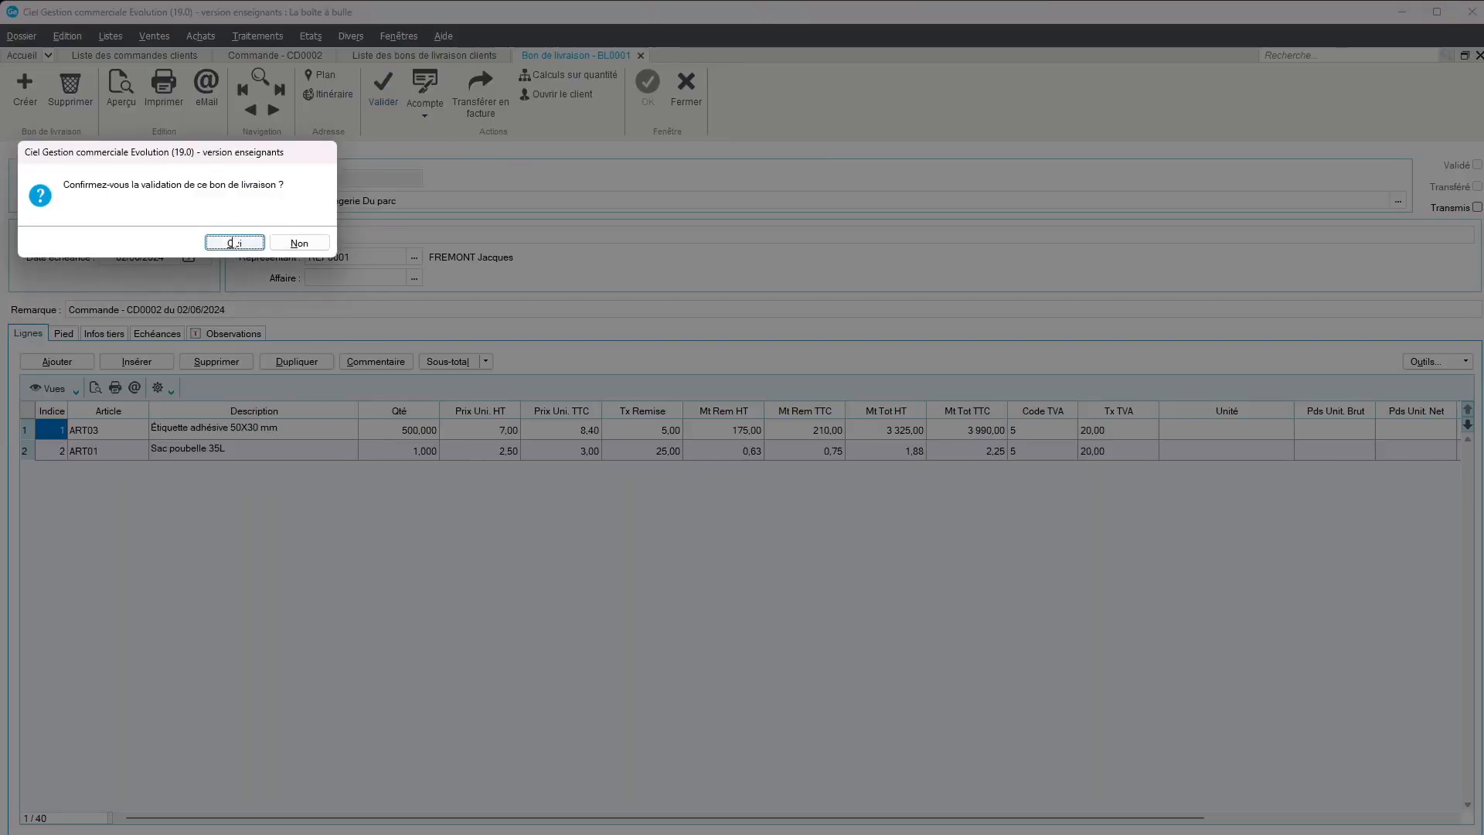
{"action": "left_click", "coordinate": [230, 243]}
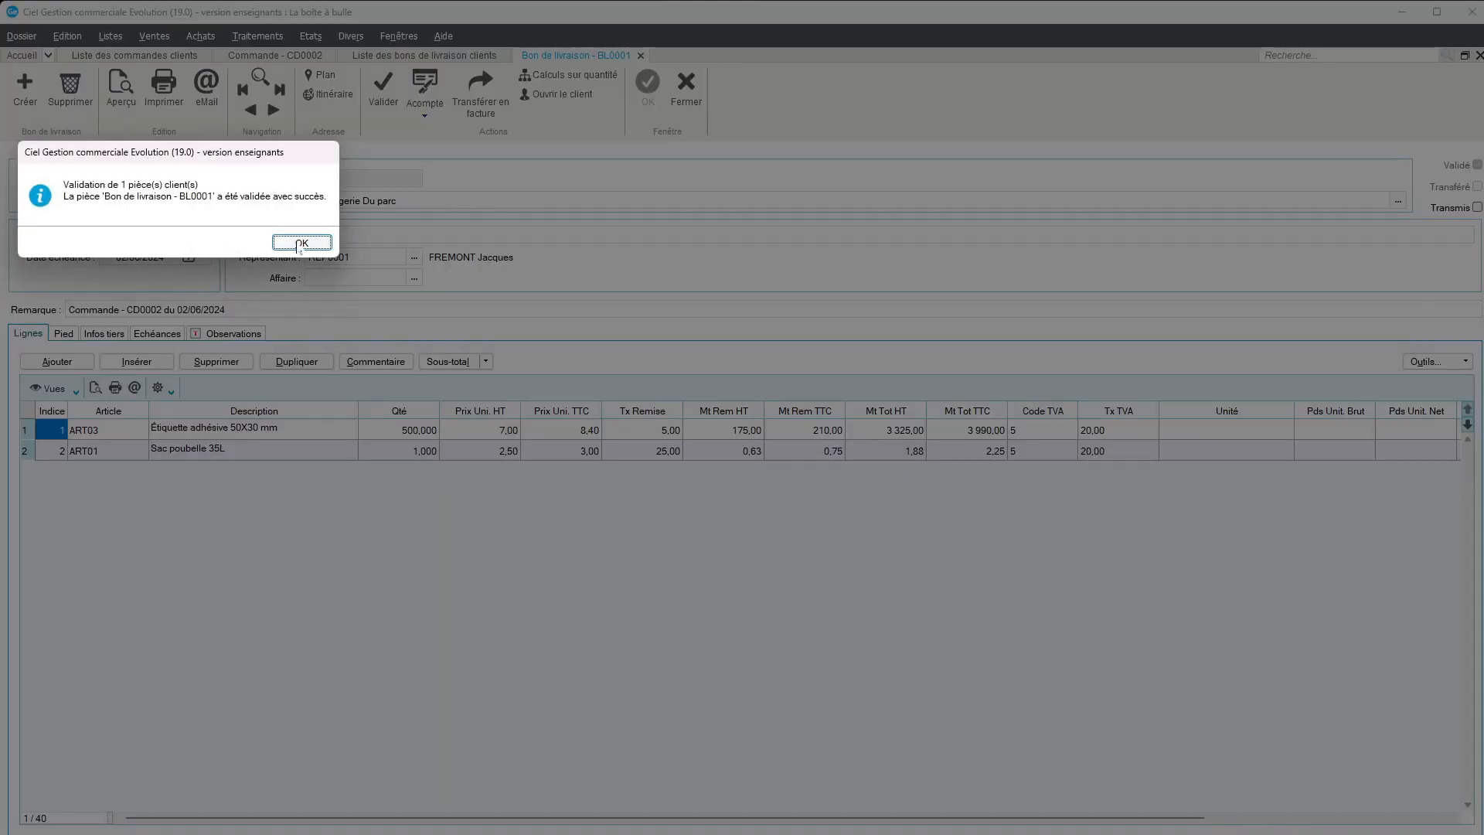
{"action": "left_click", "coordinate": [301, 243]}
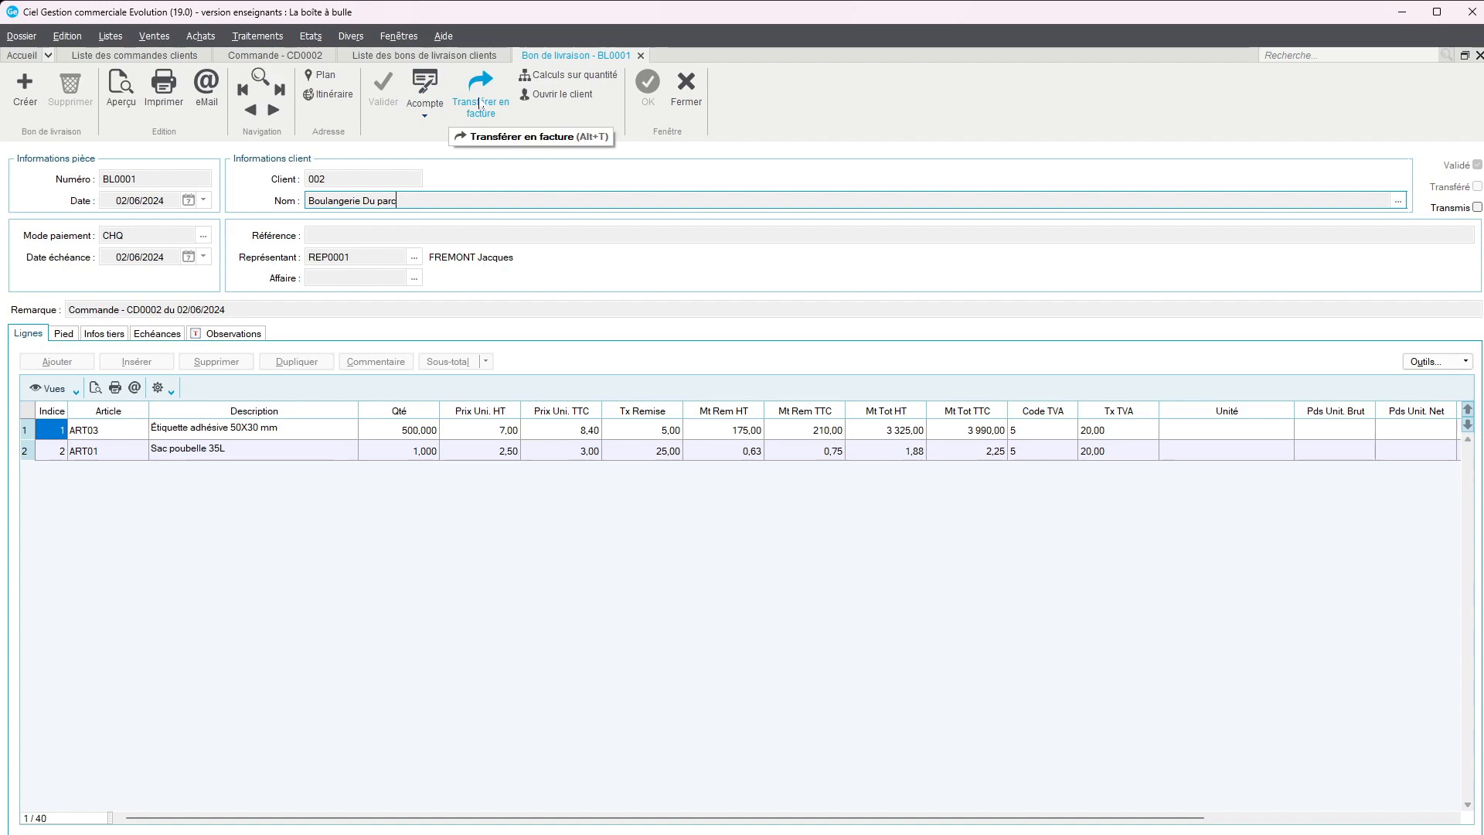
Transfer the delivery note into an invoice, preview it unvalidated with the Facture avec lettre de change template, review it and close the preview
{"action": "left_click", "coordinate": [480, 102]}
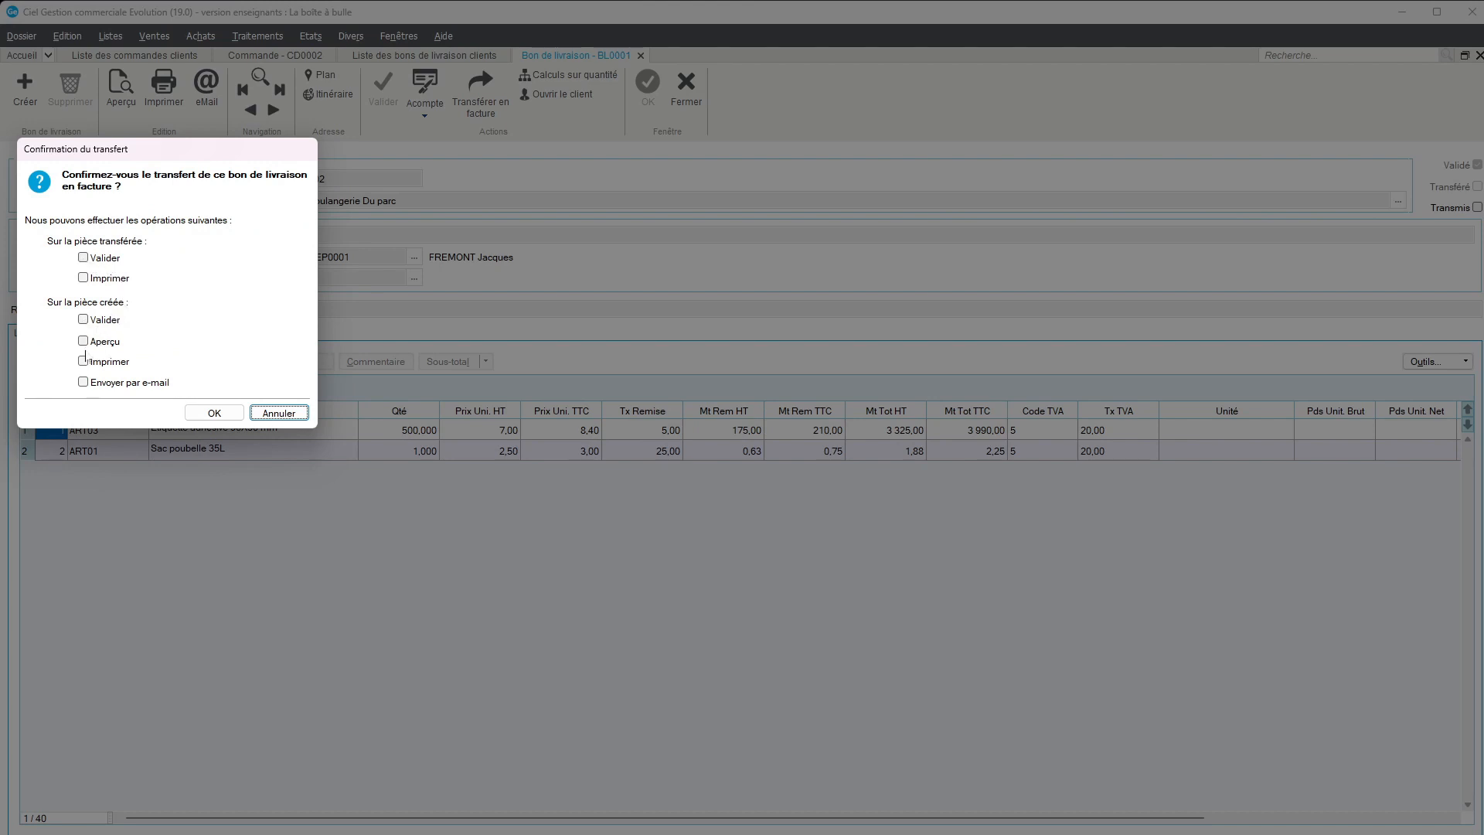
{"action": "left_click", "coordinate": [82, 341]}
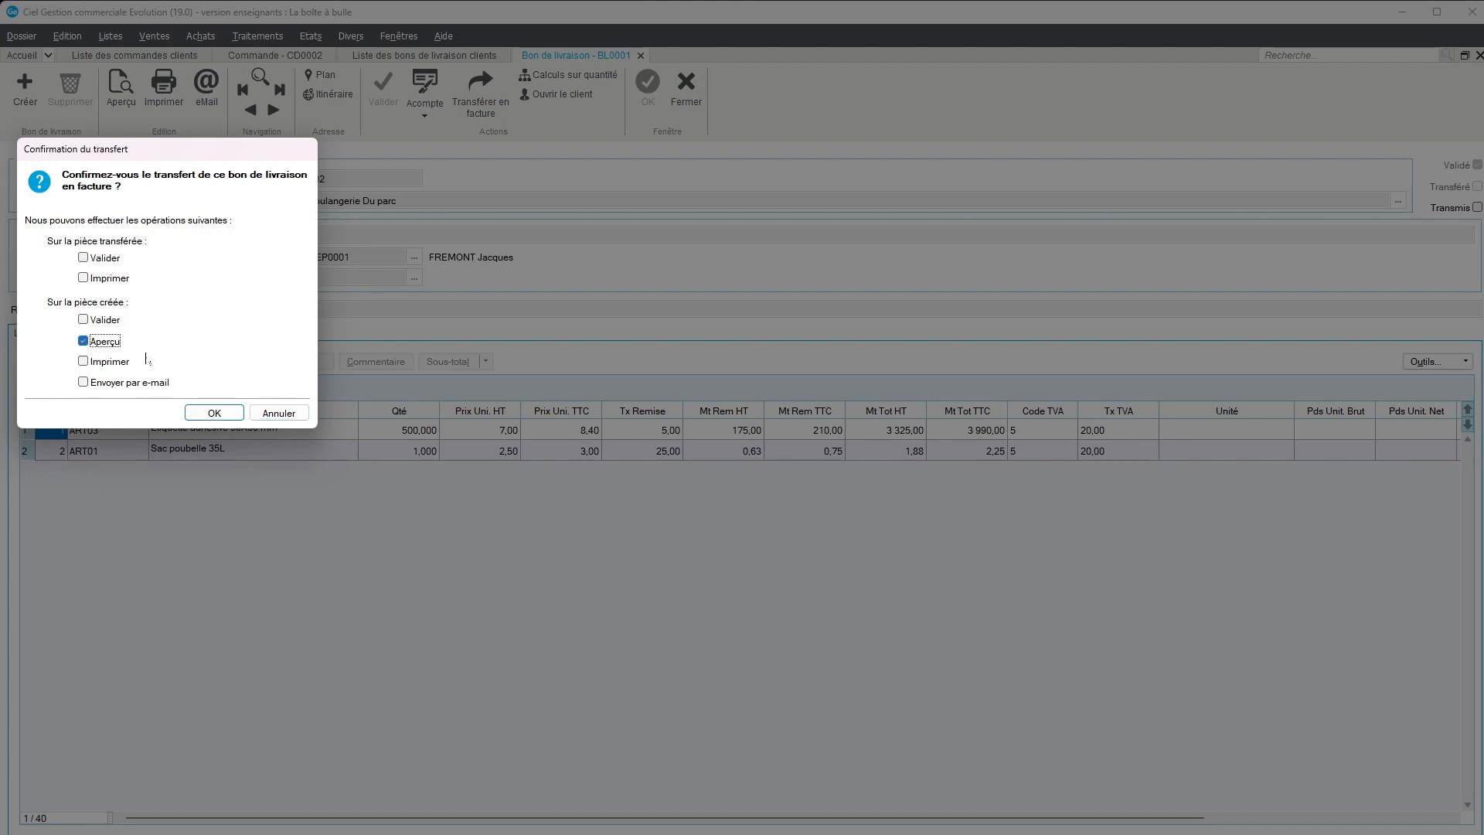
{"action": "left_click", "coordinate": [211, 414]}
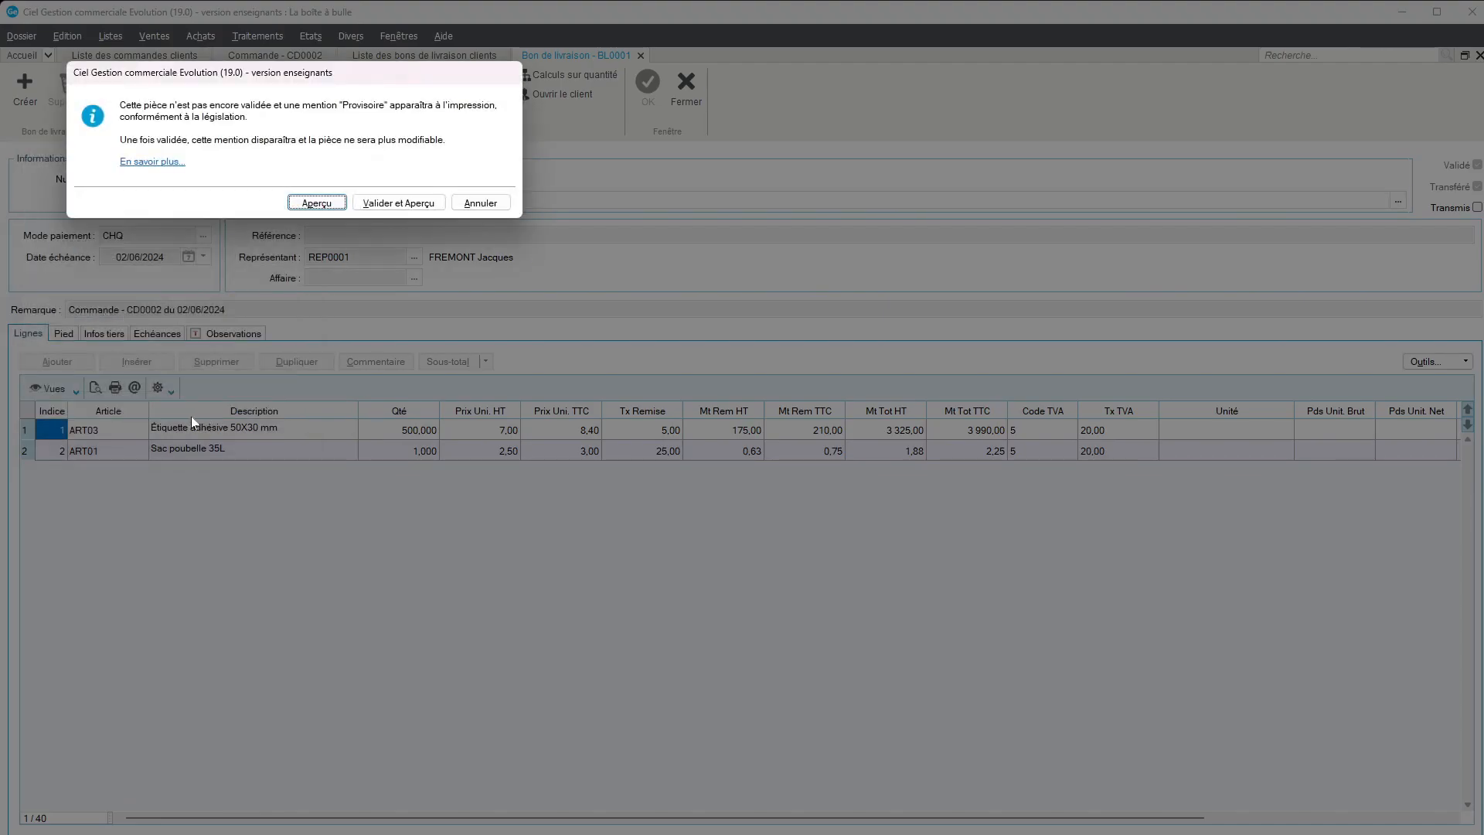
{"action": "left_click", "coordinate": [317, 203]}
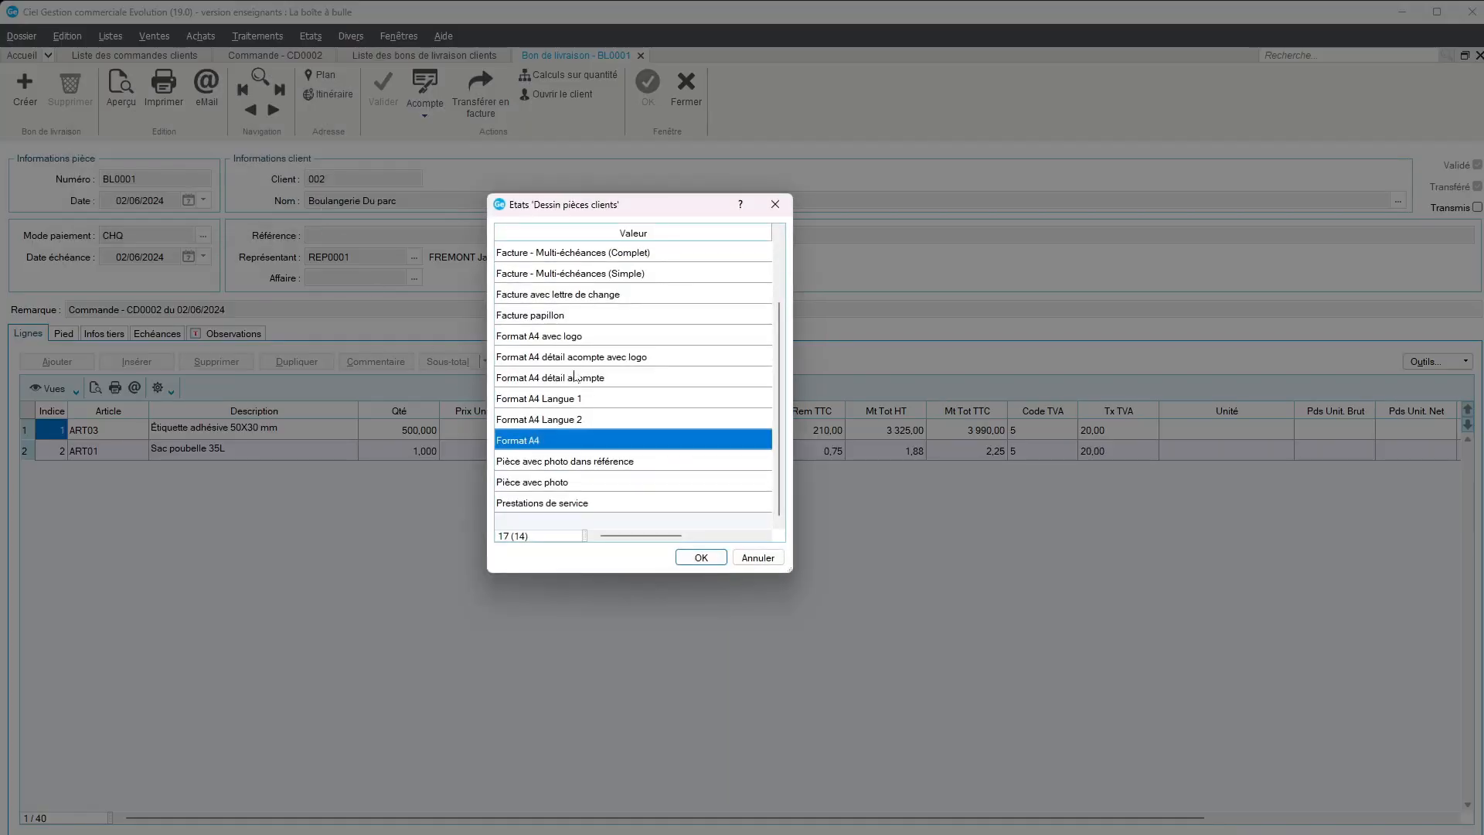
{"action": "scroll", "coordinate": [591, 374], "scroll_direction": "up", "scroll_amount": 2}
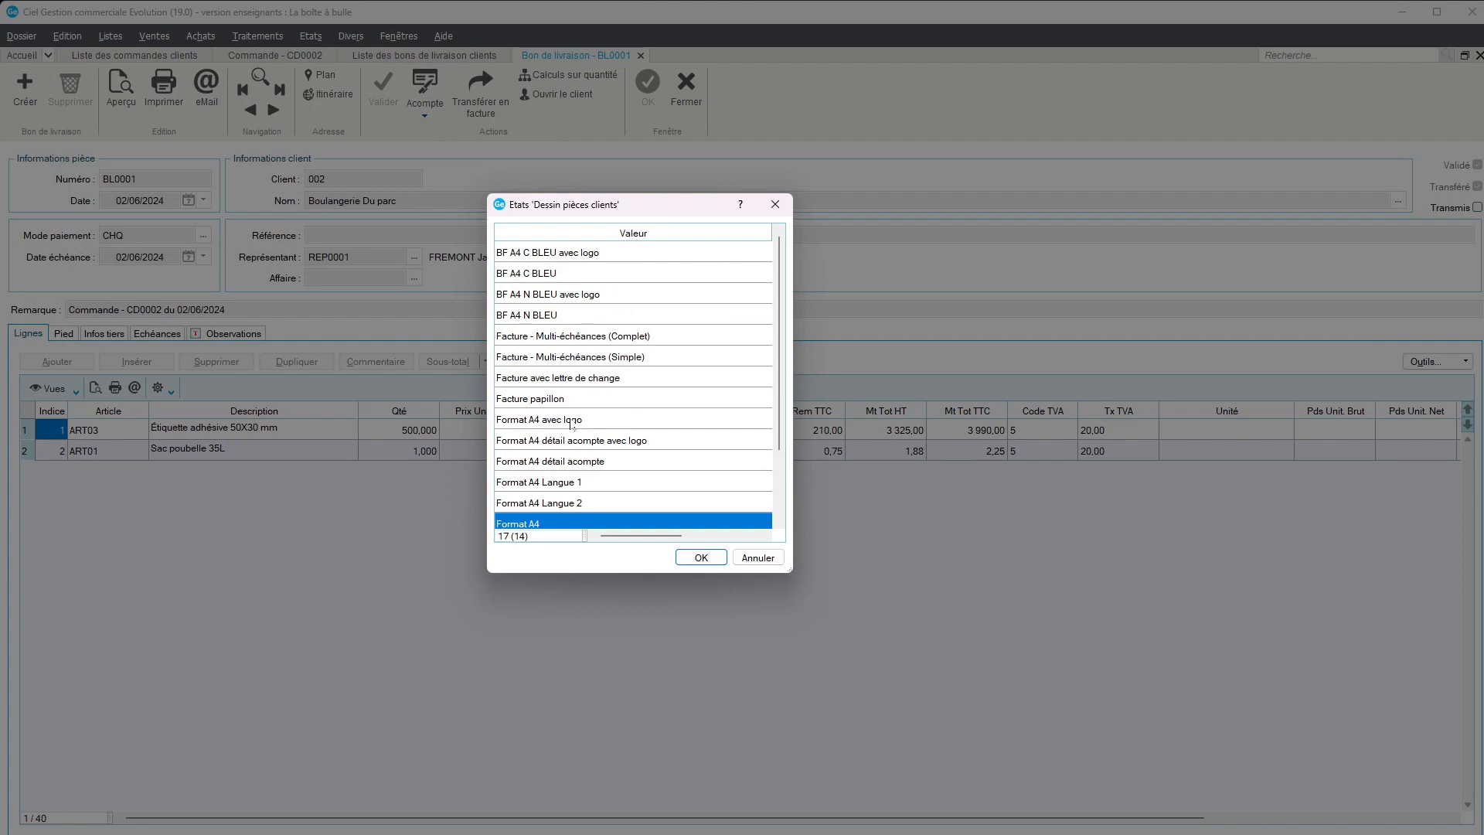
{"action": "left_click", "coordinate": [589, 379]}
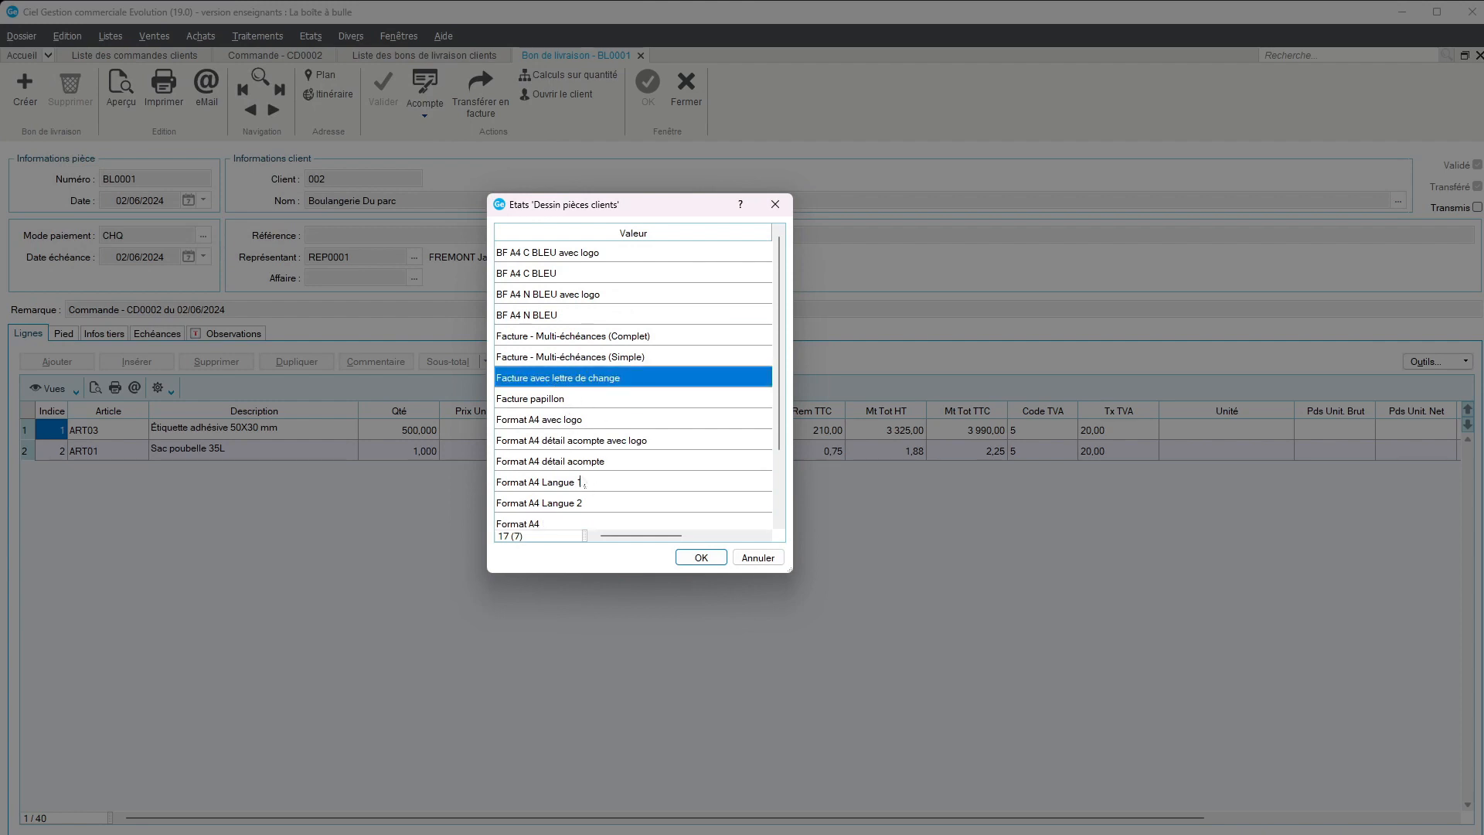
{"action": "left_click", "coordinate": [699, 557]}
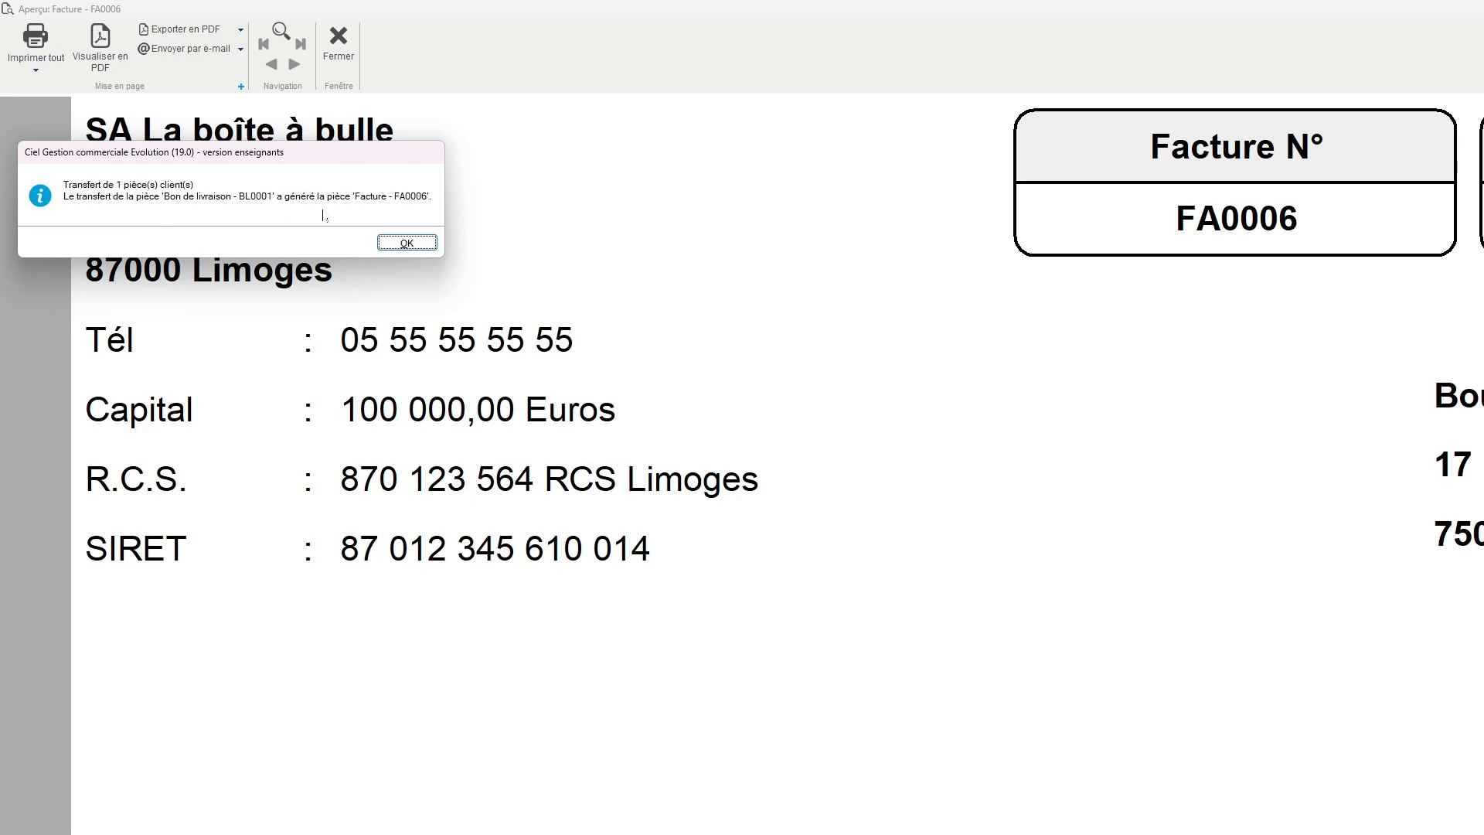
{"action": "left_click", "coordinate": [408, 243]}
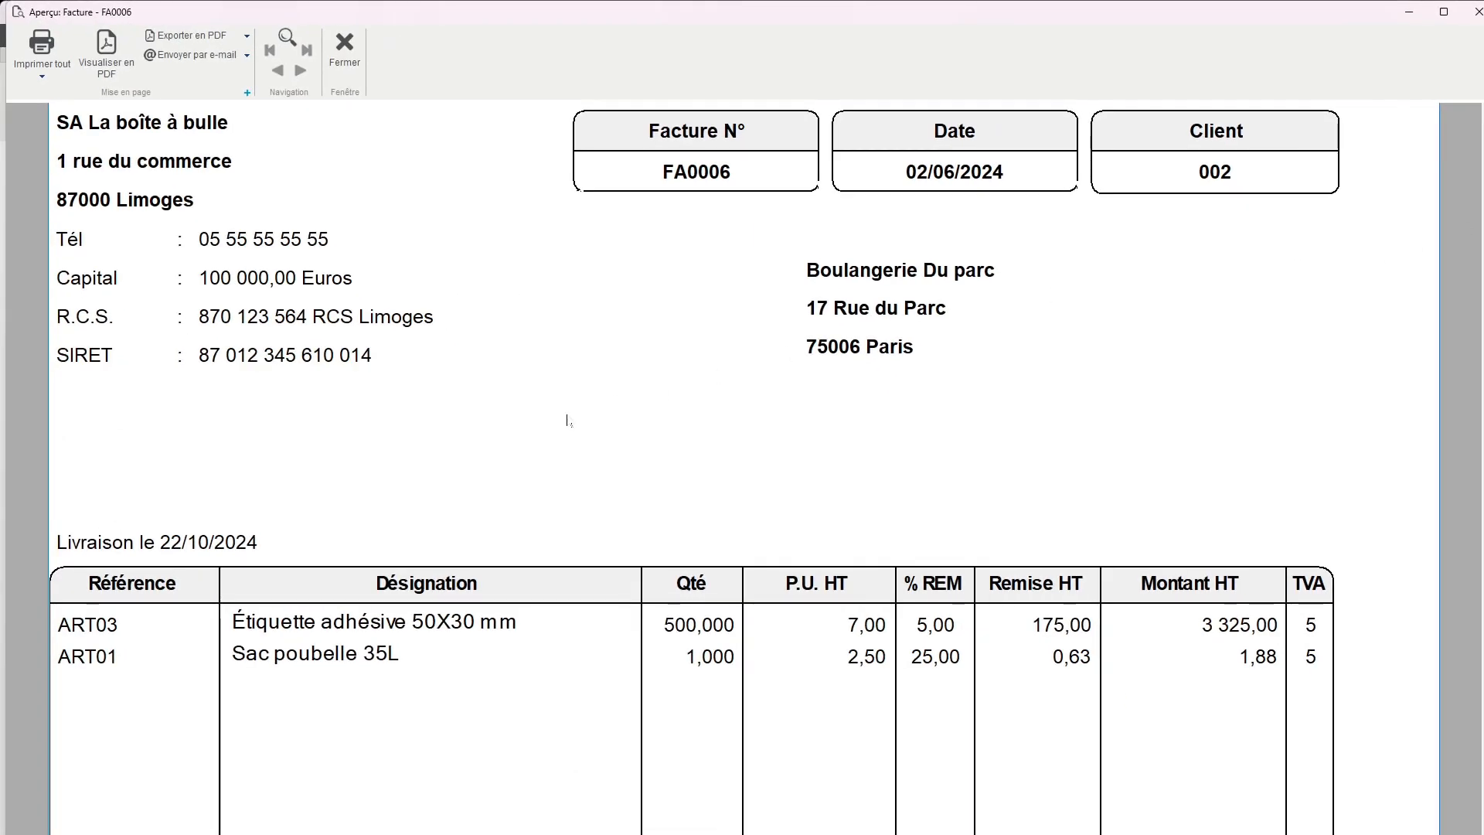
{"action": "scroll", "coordinate": [671, 361], "scroll_direction": "down", "scroll_amount": 15}
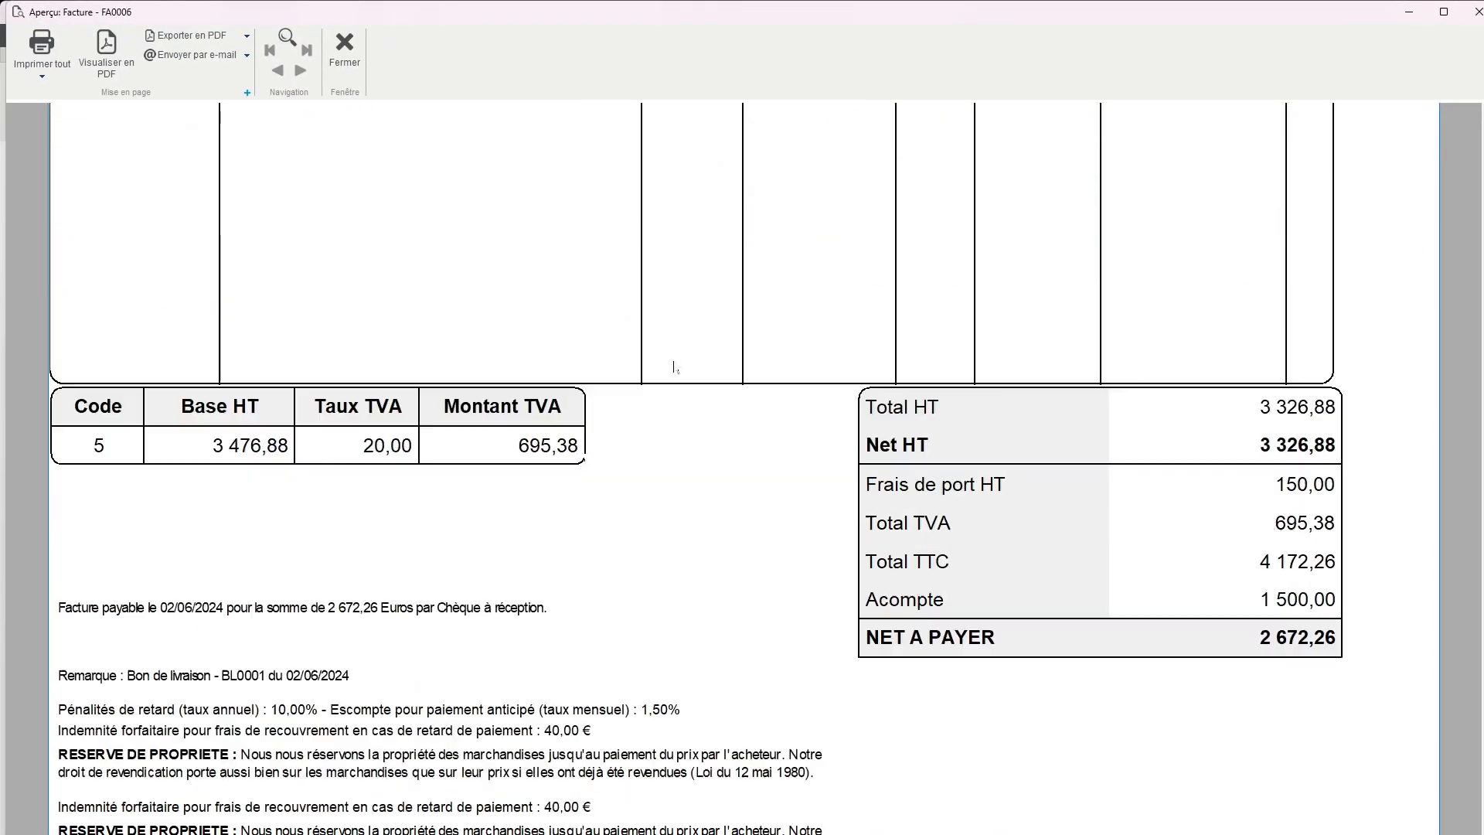
{"action": "scroll", "coordinate": [673, 370], "scroll_direction": "down", "scroll_amount": 2}
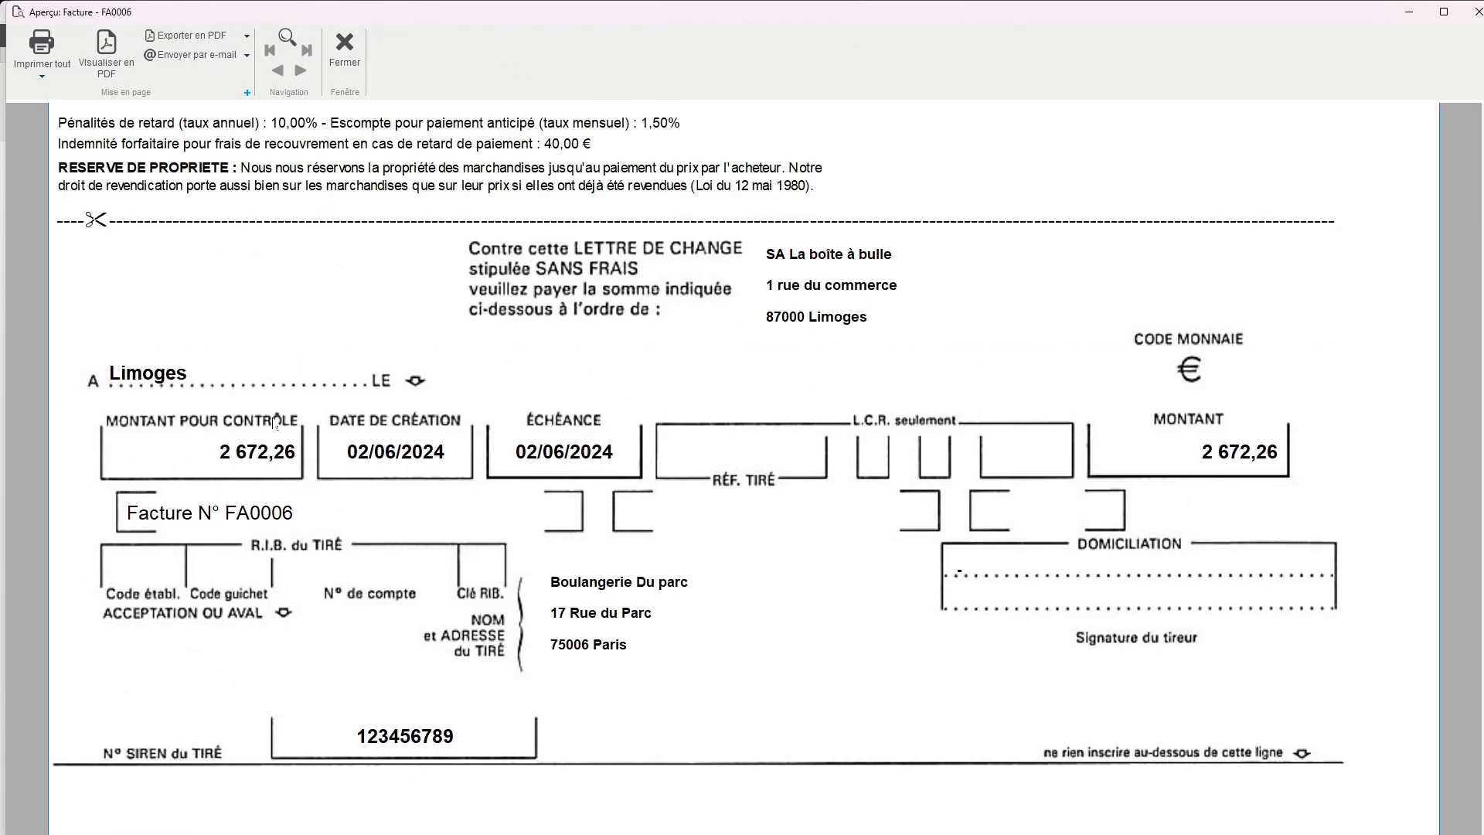
{"action": "scroll", "coordinate": [680, 440], "scroll_direction": "up", "scroll_amount": 15}
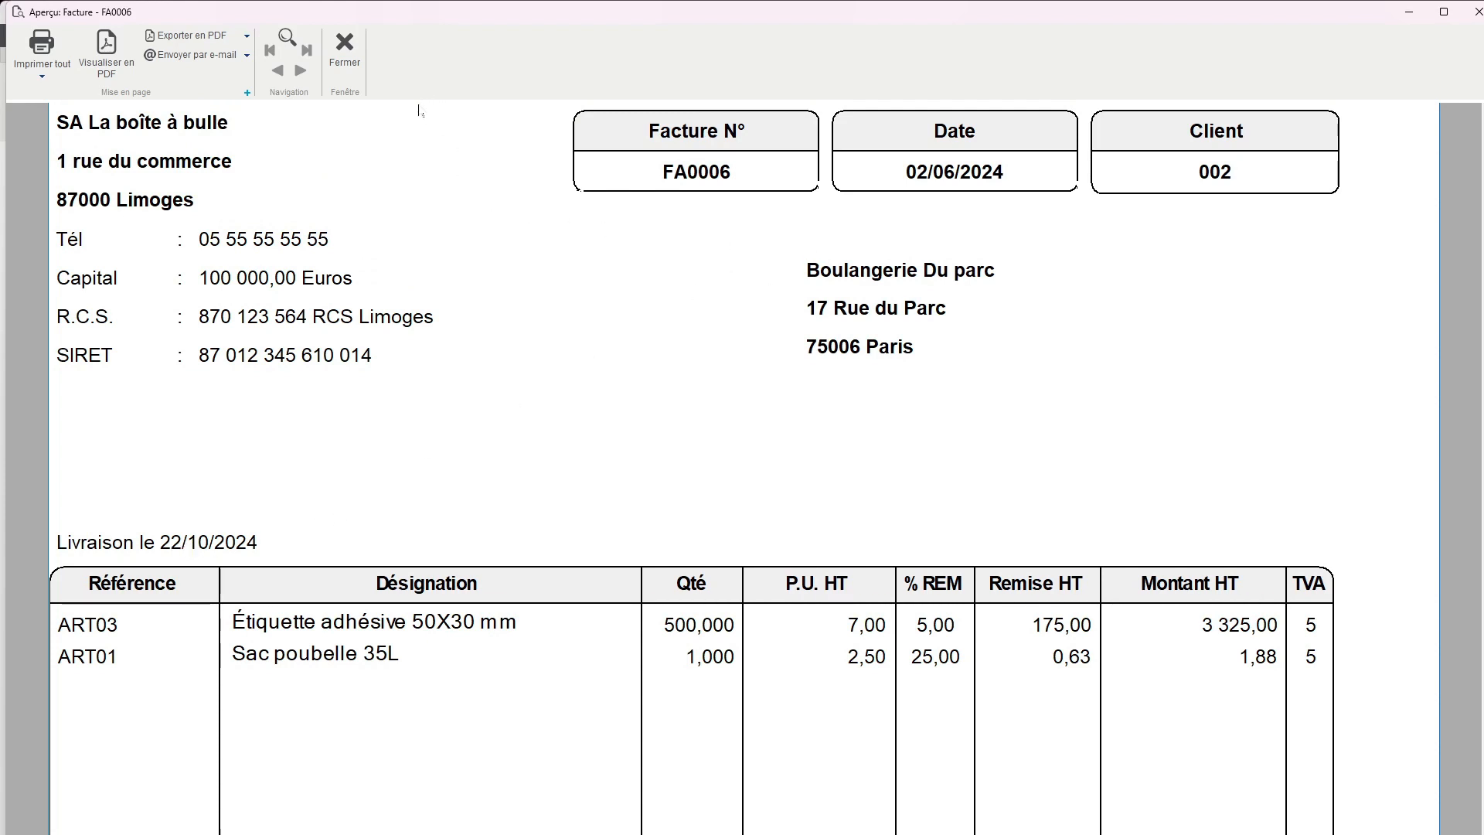
{"action": "left_click", "coordinate": [345, 48]}
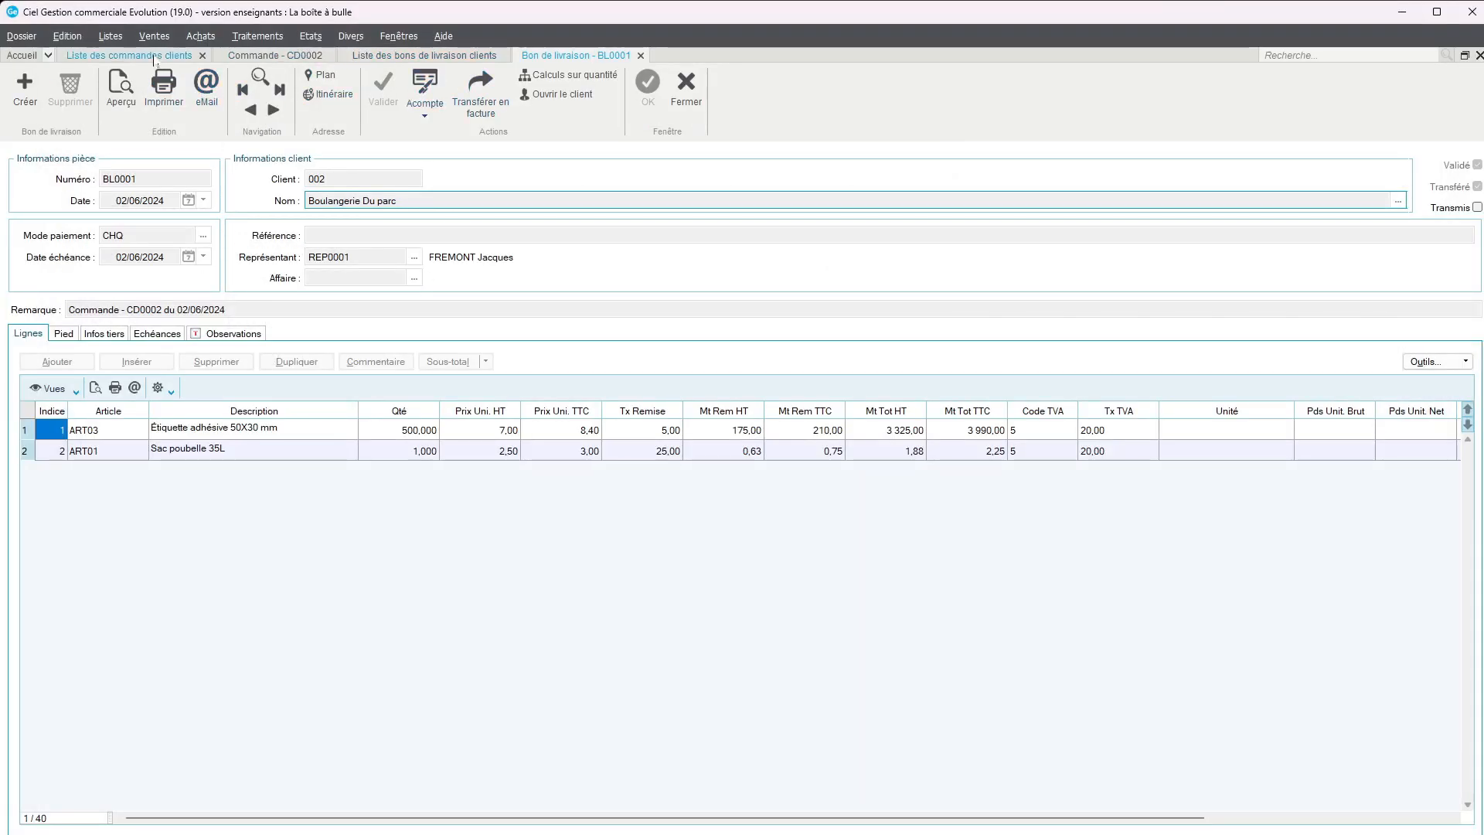
Open the unvalidated Boulangerie Du parc invoice from the list of customer invoices
{"action": "left_click", "coordinate": [154, 35]}
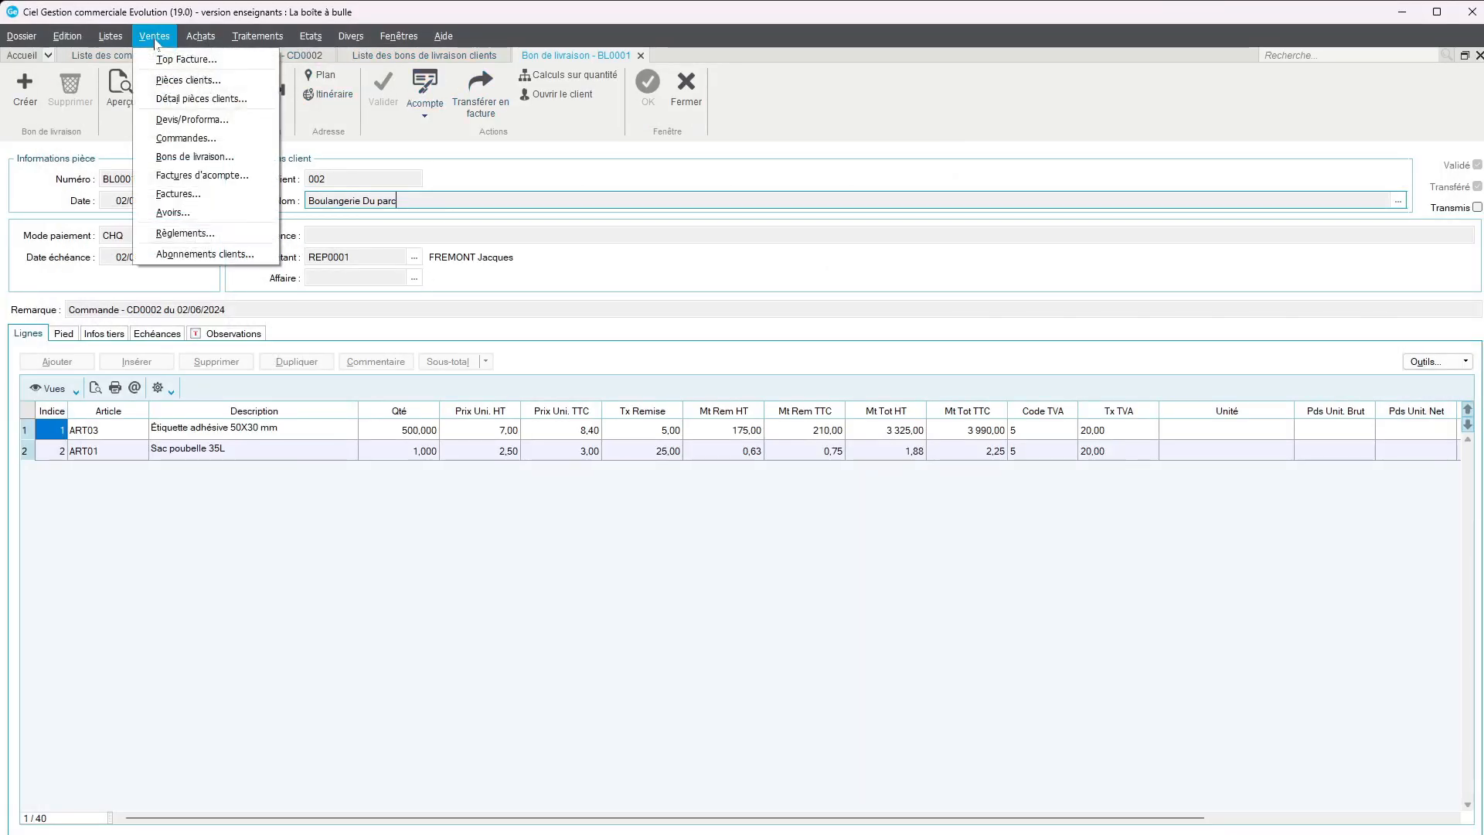
{"action": "left_click", "coordinate": [179, 194]}
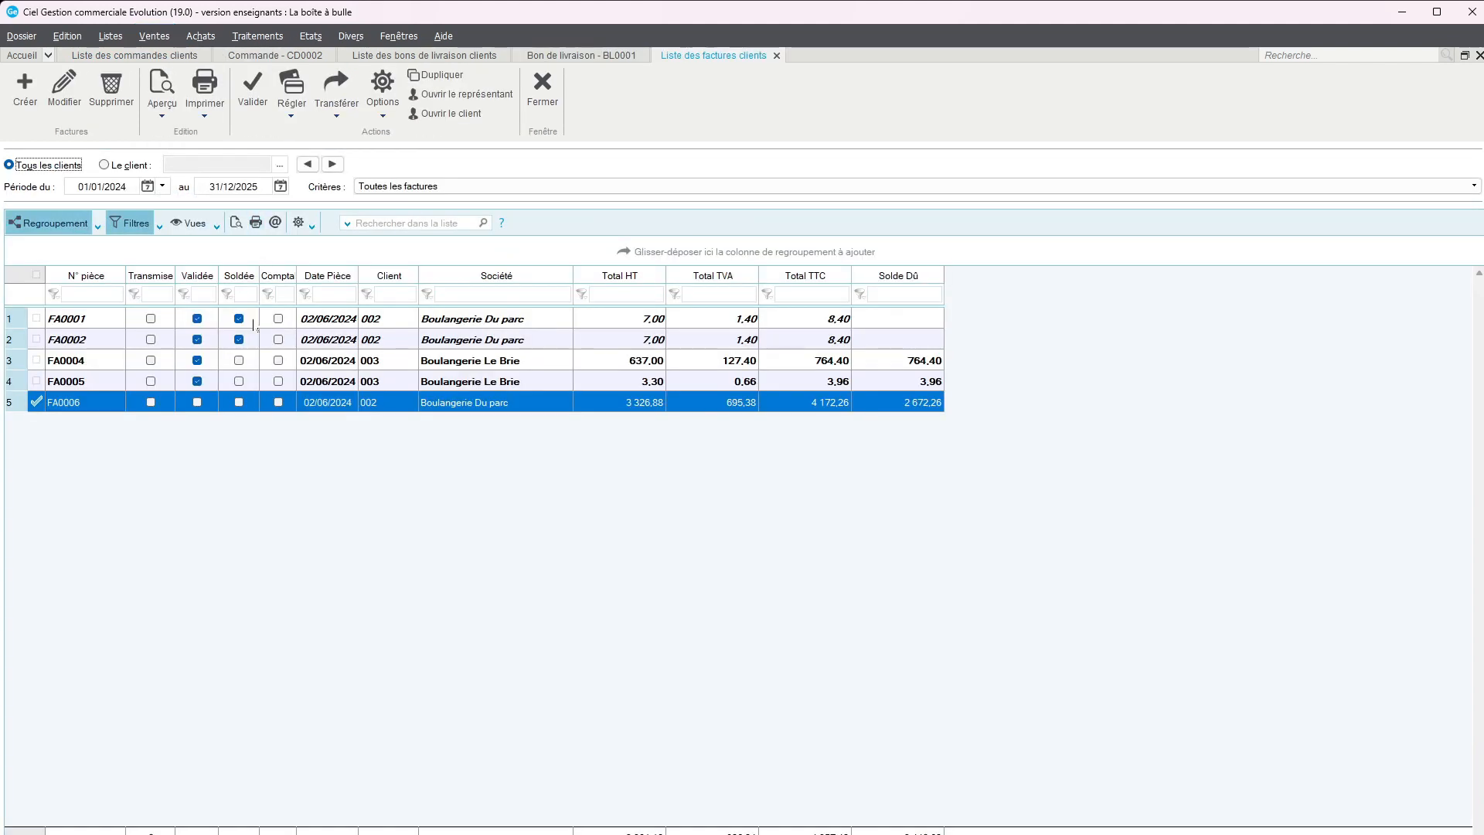
{"action": "left_click", "coordinate": [467, 440]}
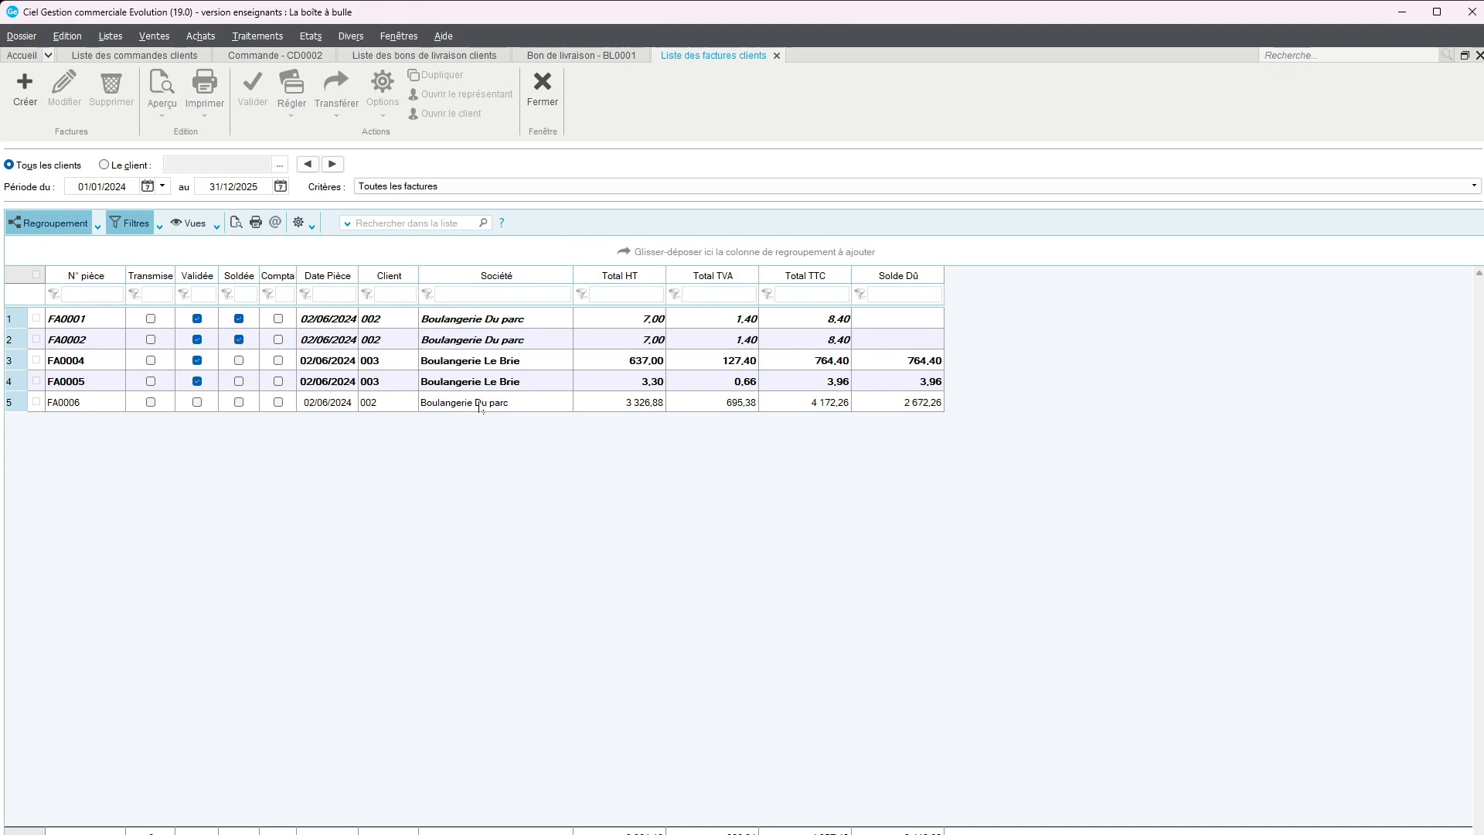
{"action": "left_click", "coordinate": [924, 405]}
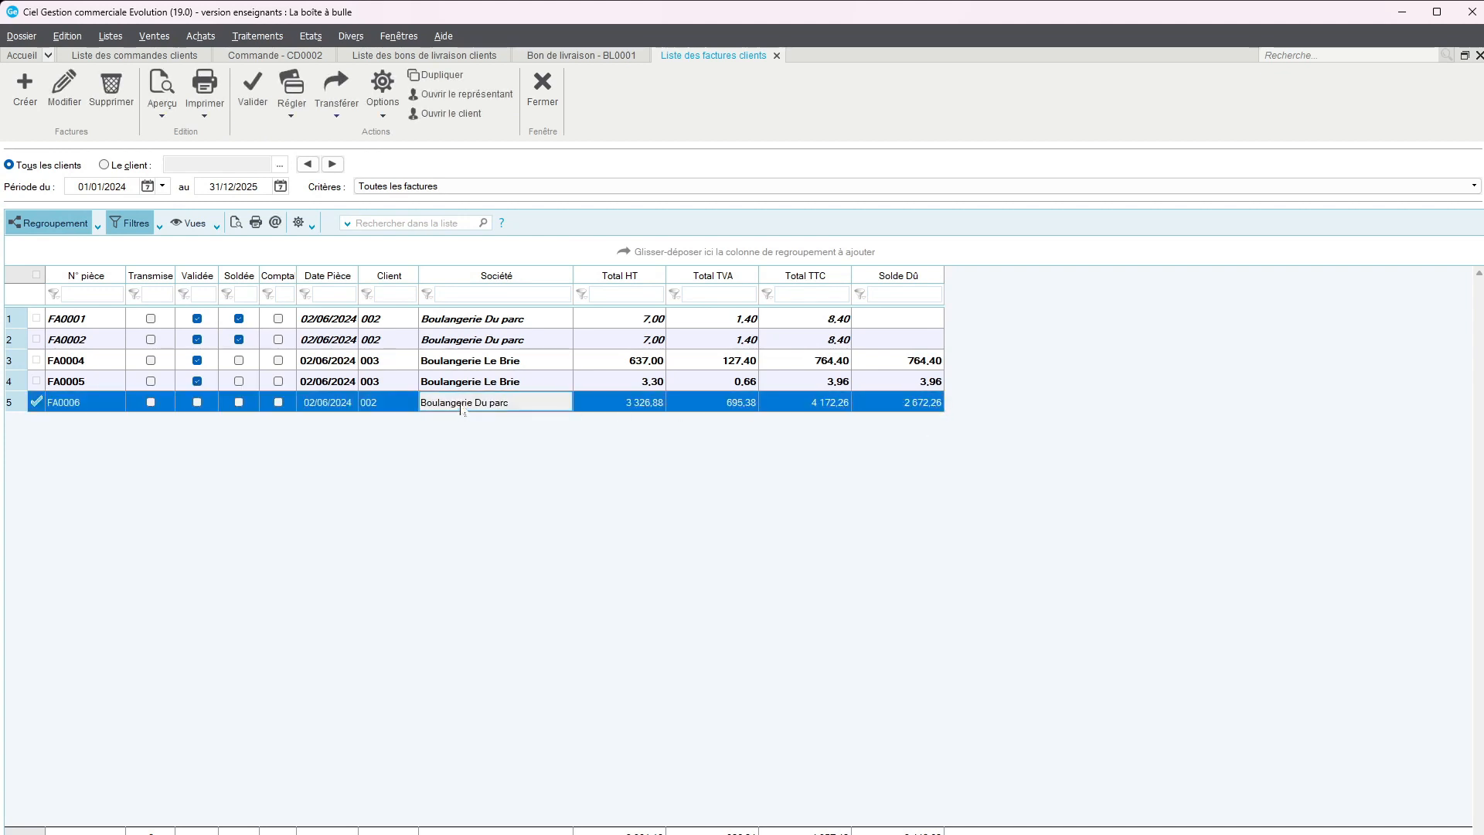
{"action": "double_click", "coordinate": [464, 403]}
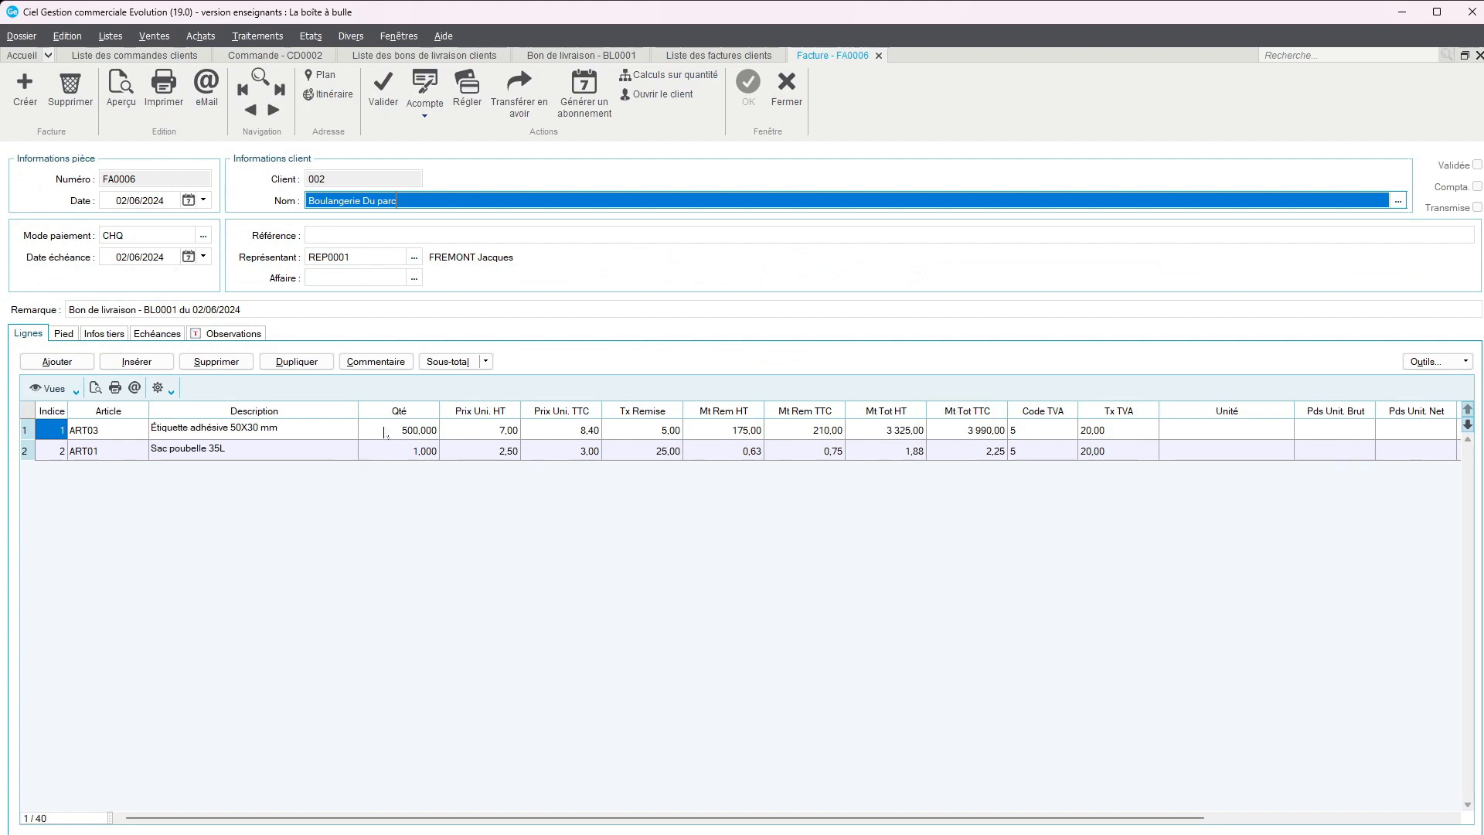
Validate the Boulangerie Du parc invoice, continuing past the credit limit check
{"action": "left_click", "coordinate": [380, 98]}
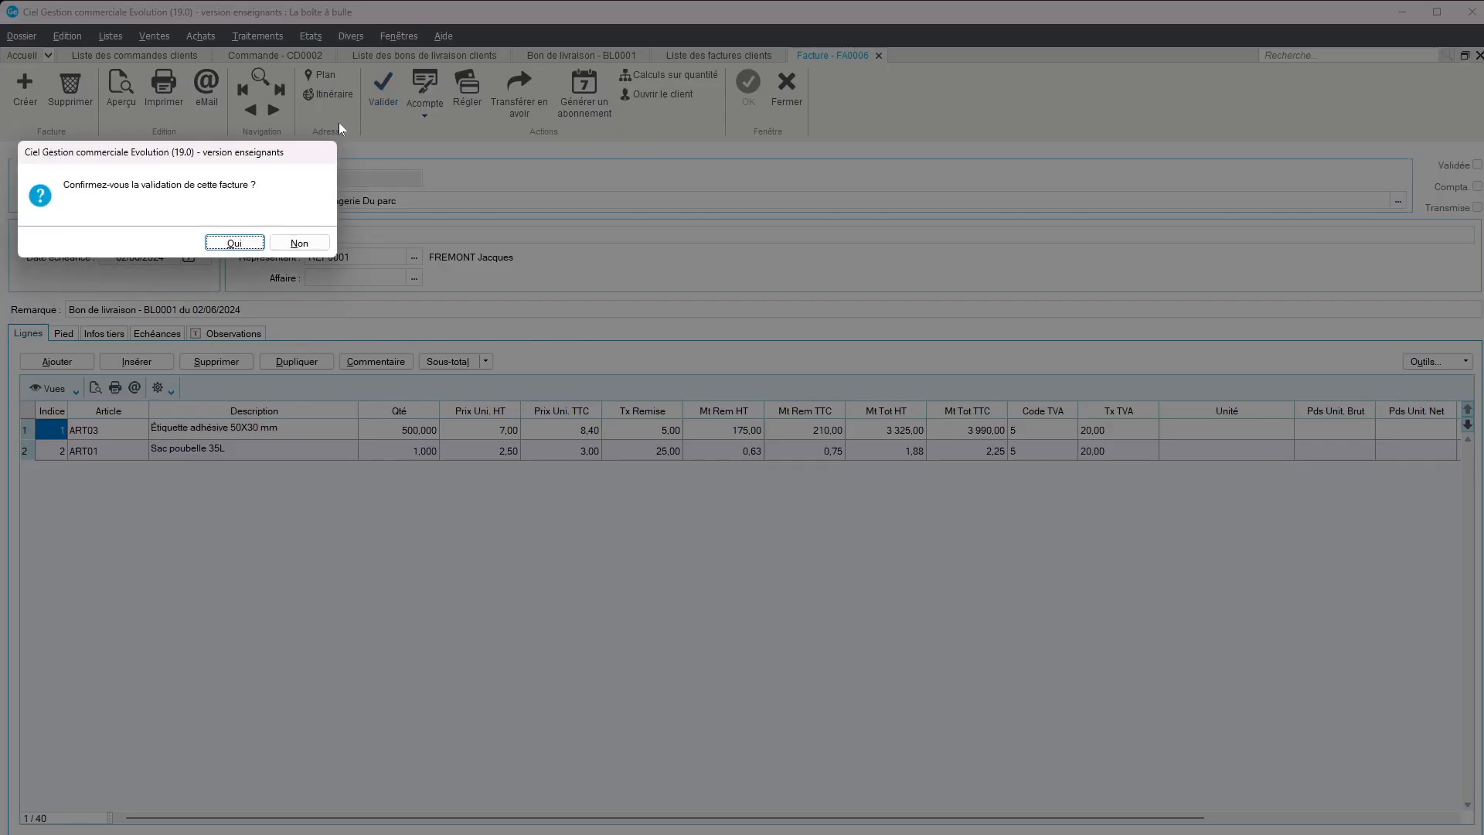
{"action": "left_click", "coordinate": [234, 243]}
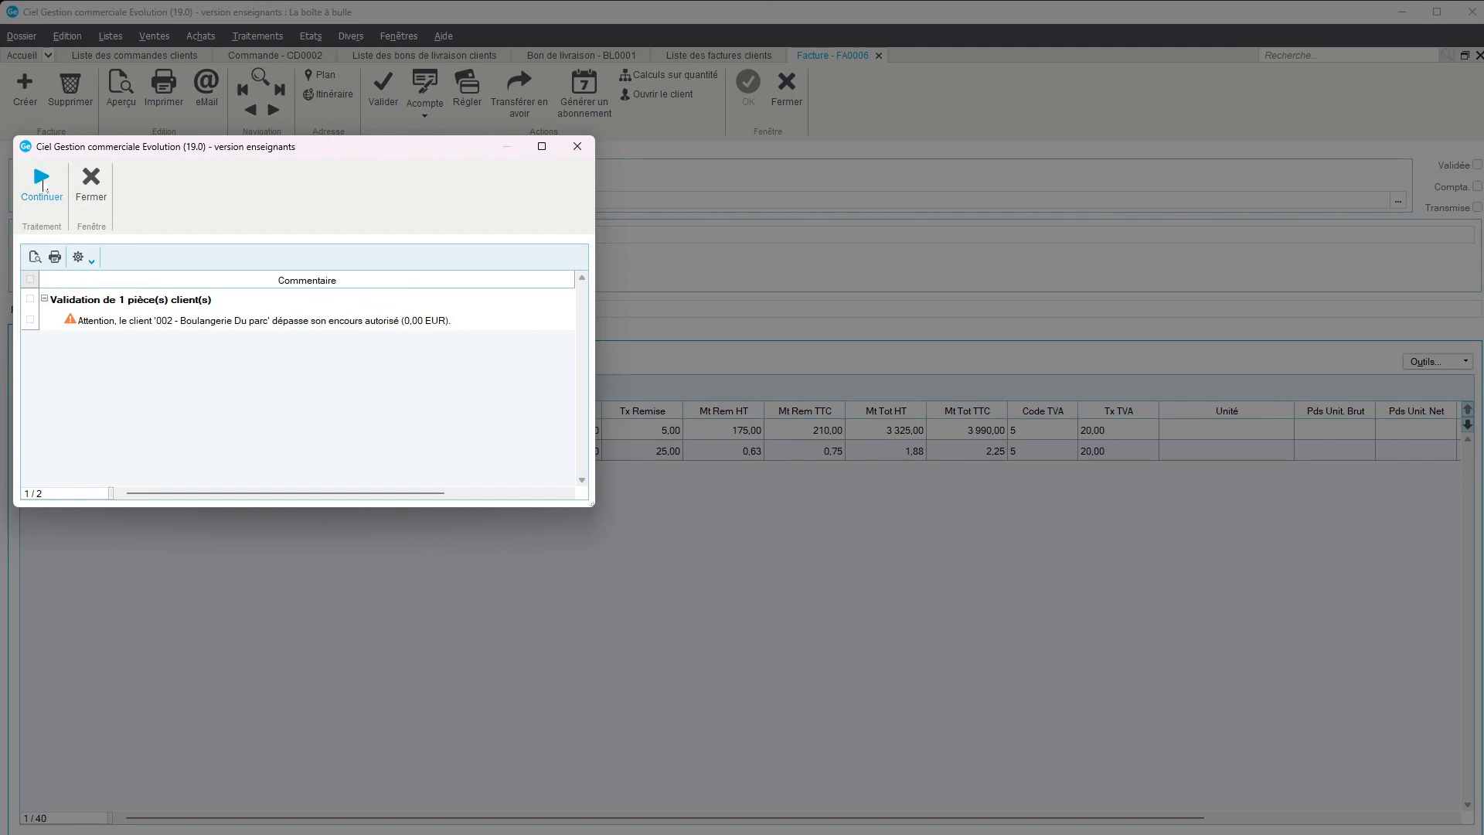
{"action": "left_click", "coordinate": [42, 186]}
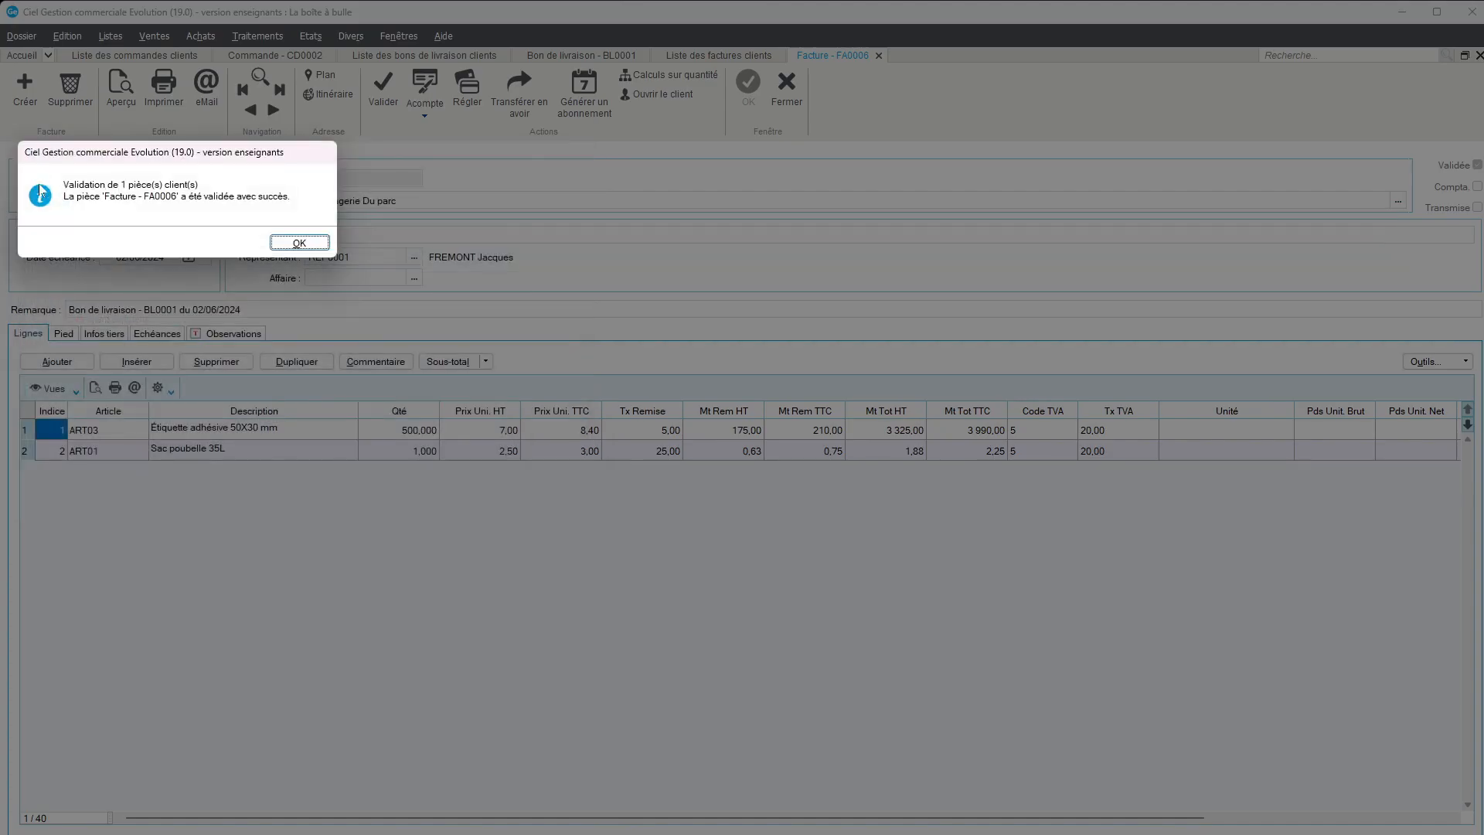
{"action": "left_click", "coordinate": [296, 244]}
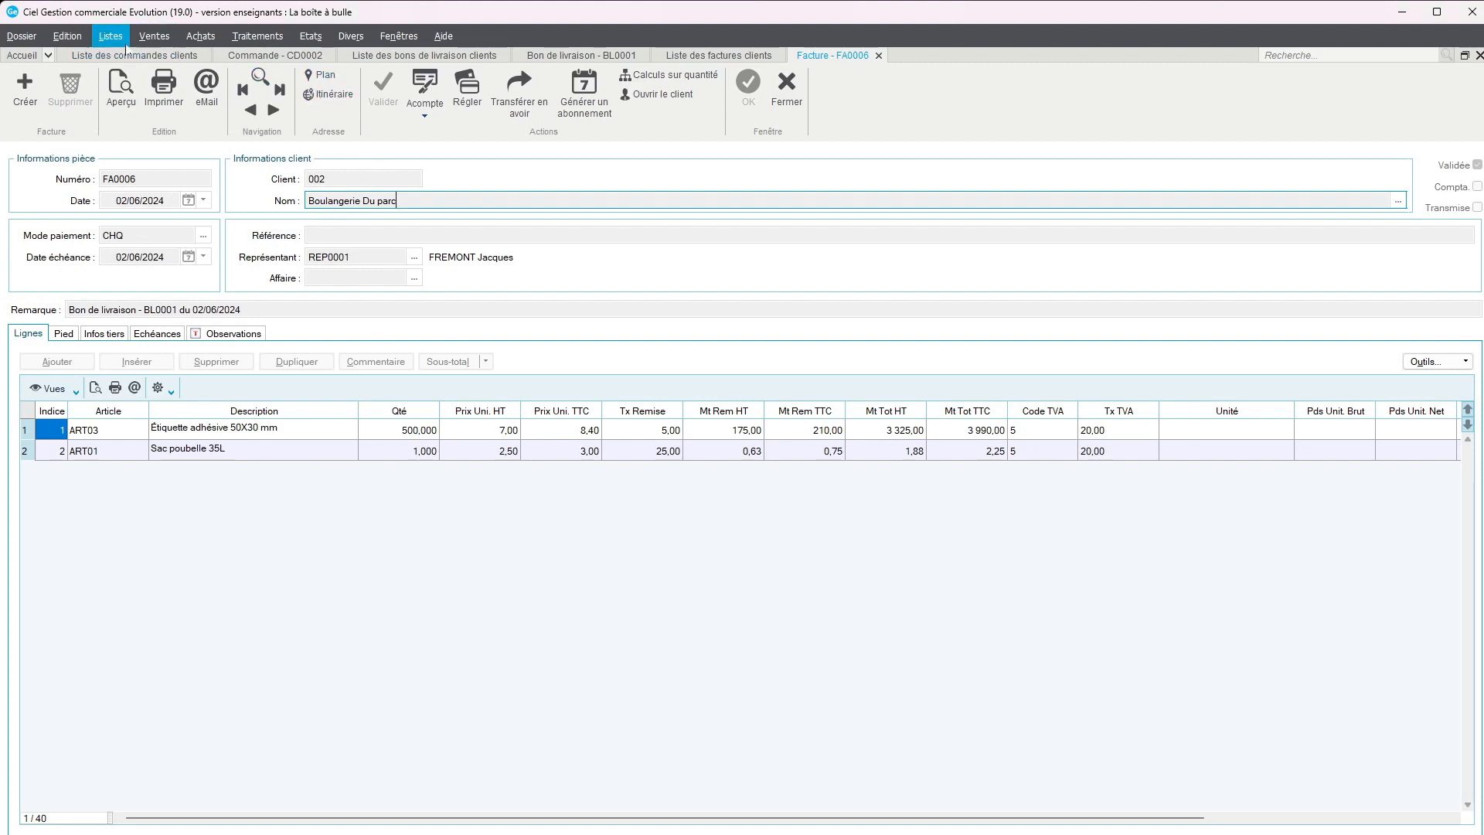
Create a new order from the list of customer orders for the third customer in the quick search
{"action": "left_click", "coordinate": [265, 56]}
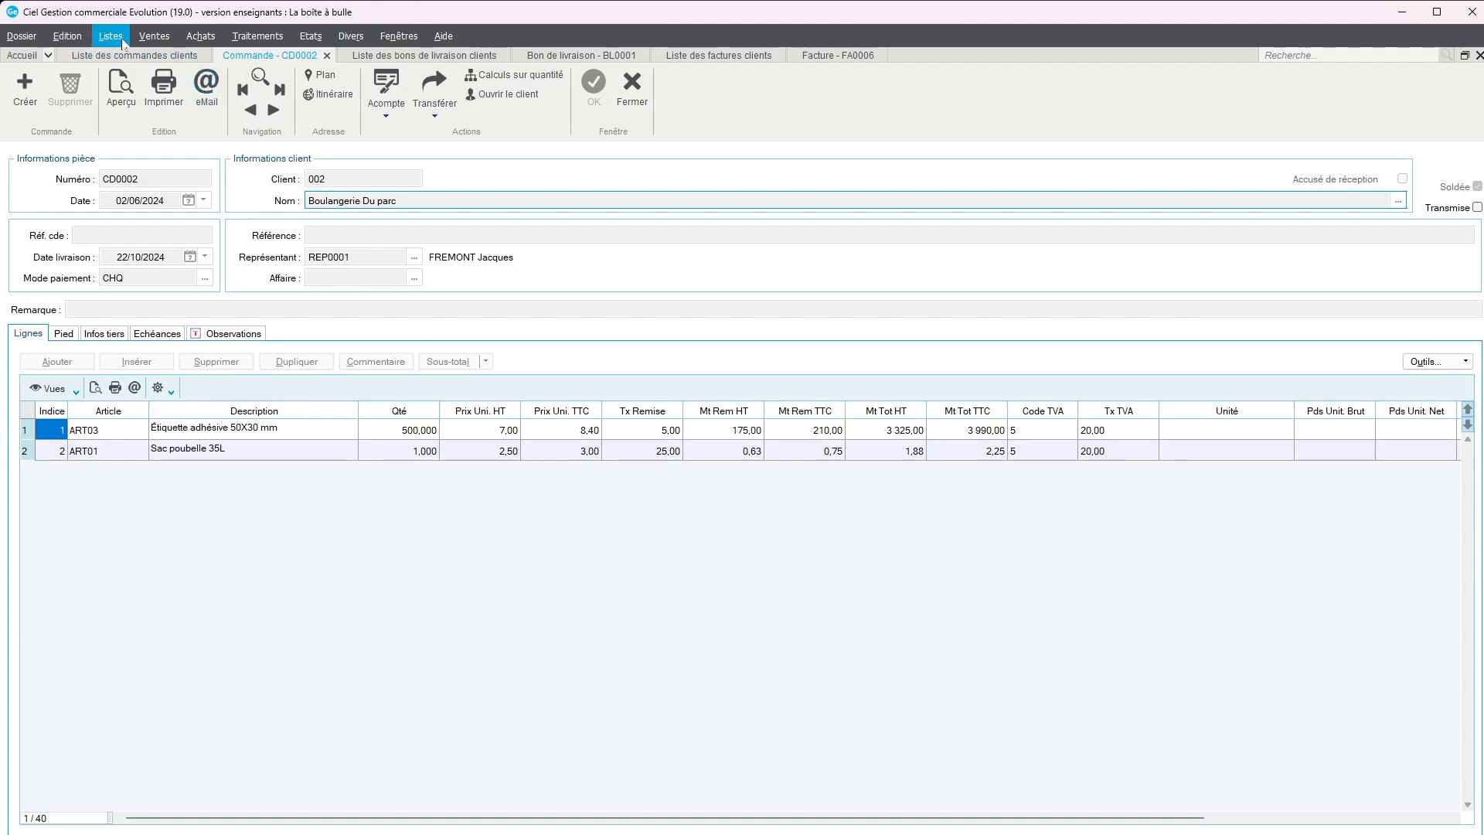
{"action": "left_click", "coordinate": [151, 37]}
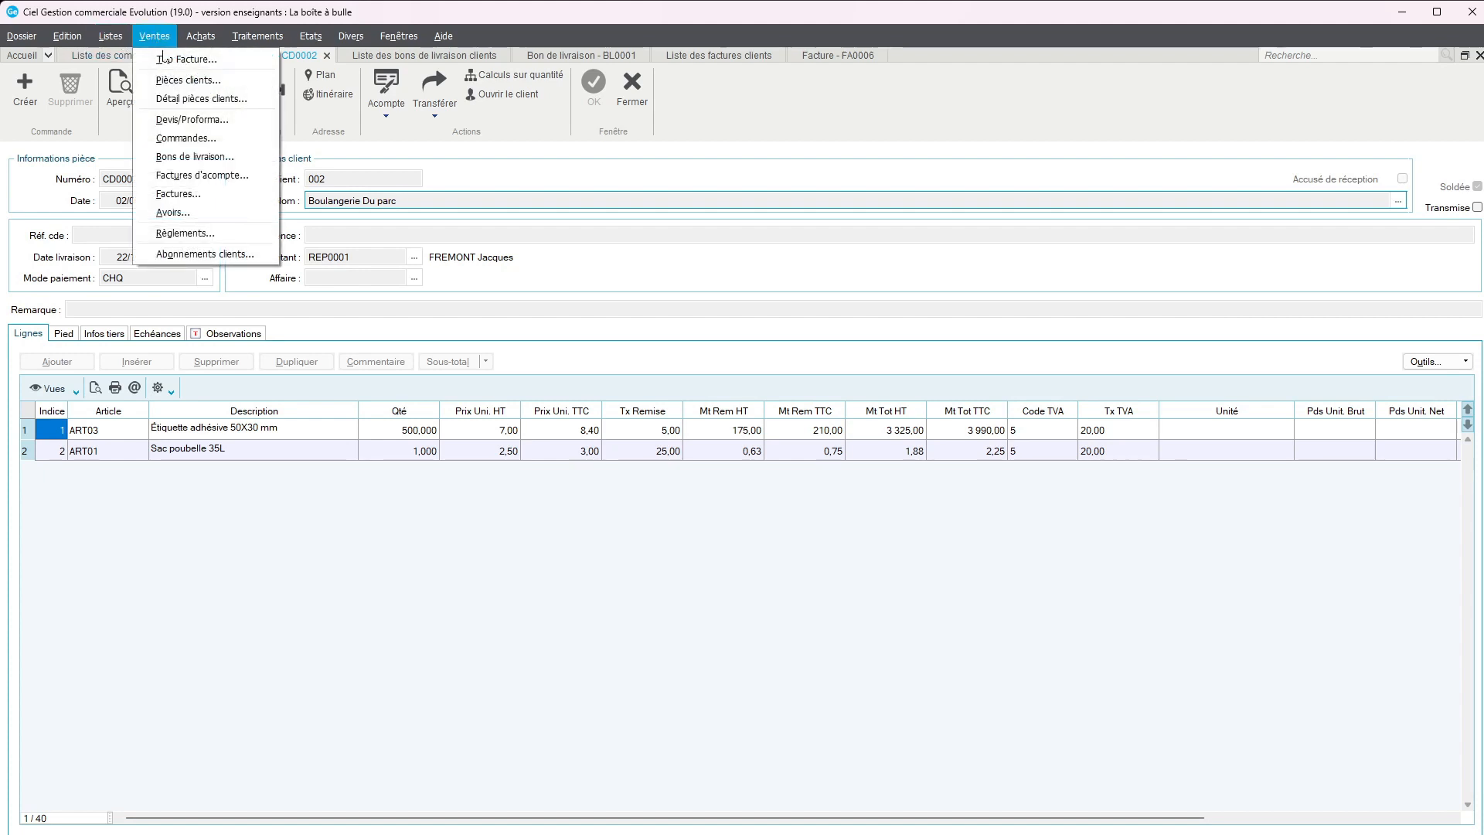
{"action": "left_click", "coordinate": [188, 138]}
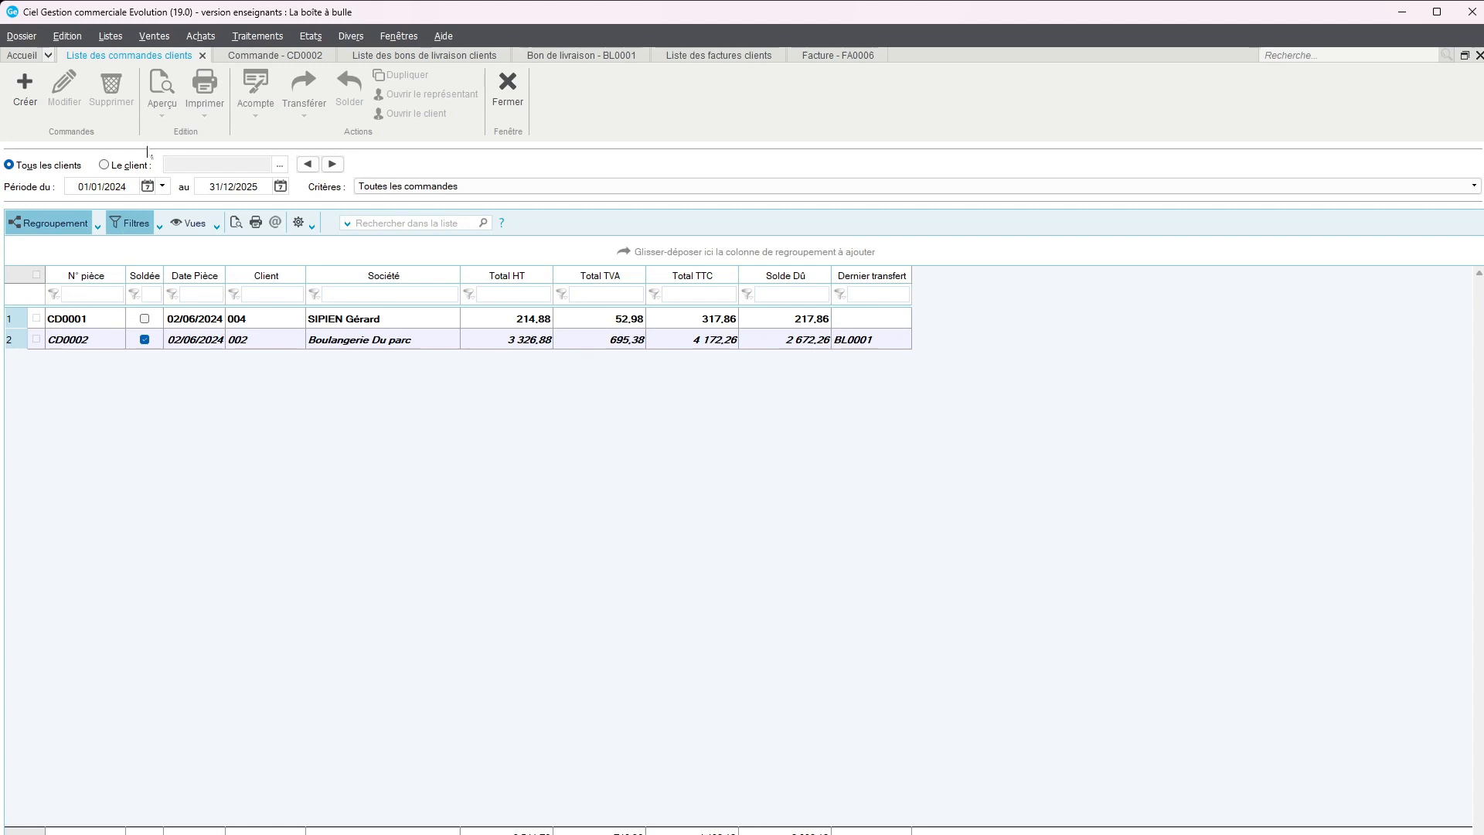
{"action": "left_click", "coordinate": [24, 90]}
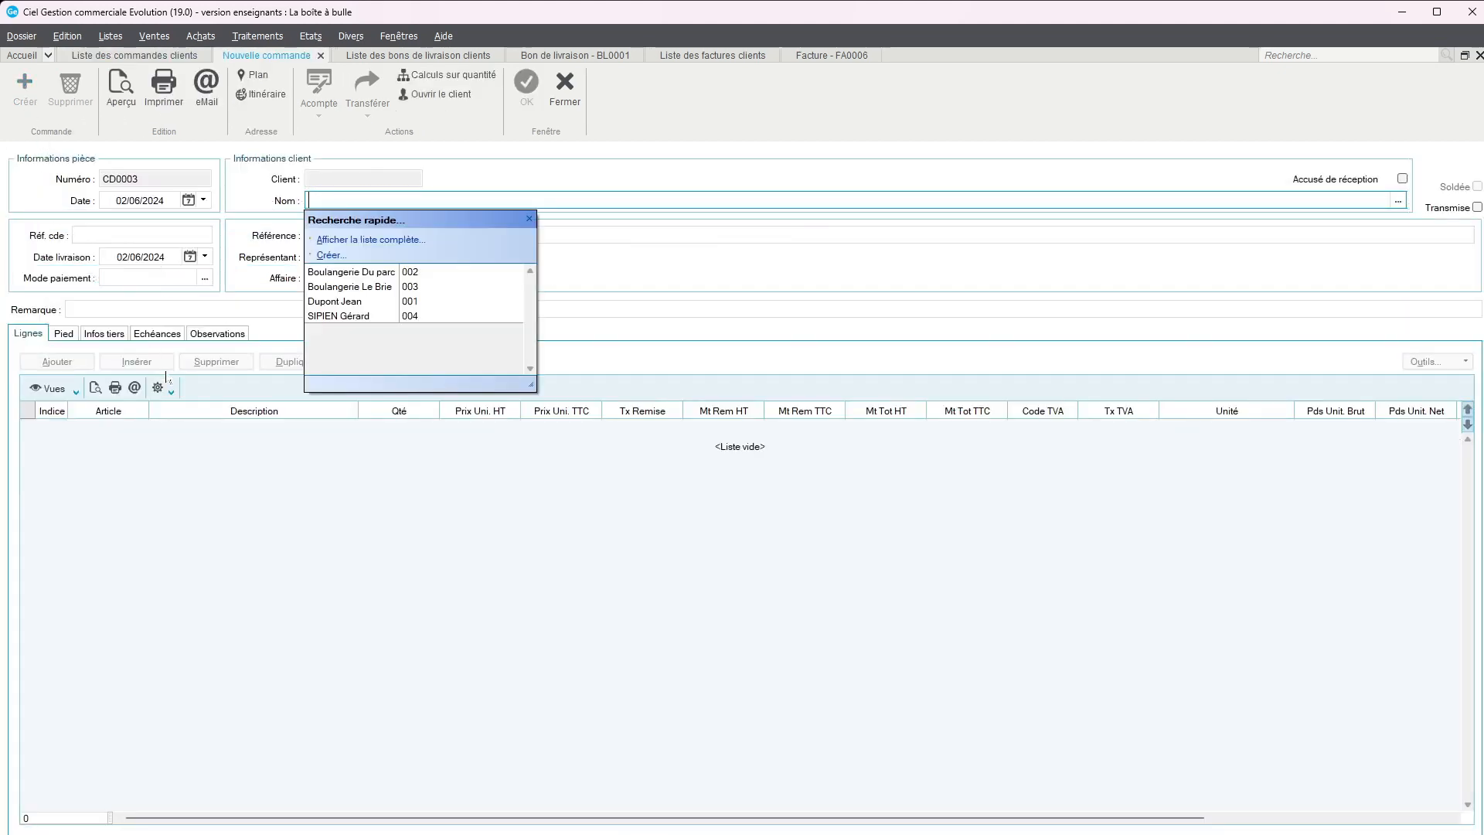
{"action": "left_click", "coordinate": [340, 301]}
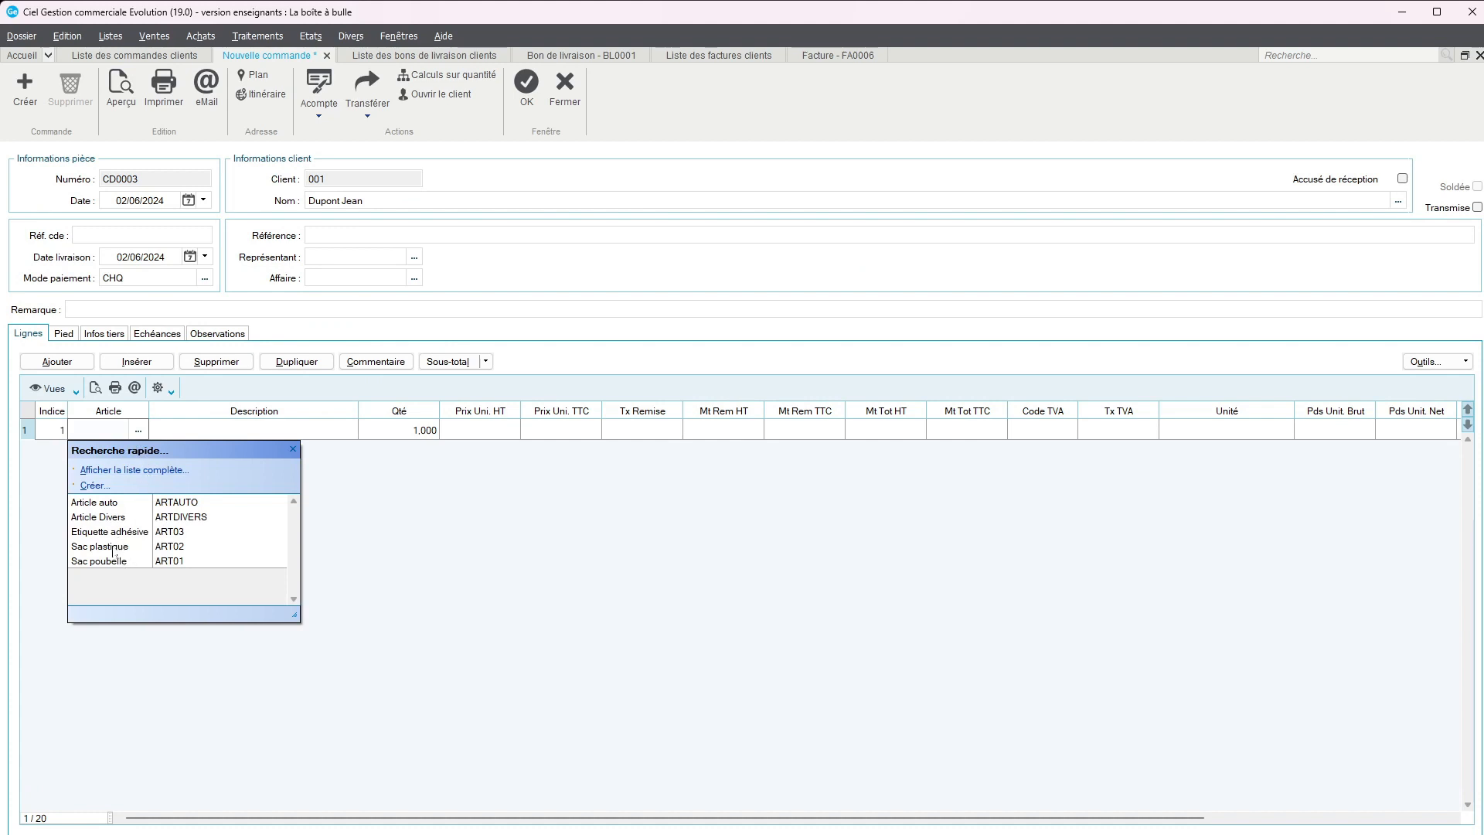
Add the article Sac plastique (ART02) as the order line and assign representative REP0001 to the order
{"action": "left_click", "coordinate": [114, 546]}
{"action": "left_click", "coordinate": [324, 434]}
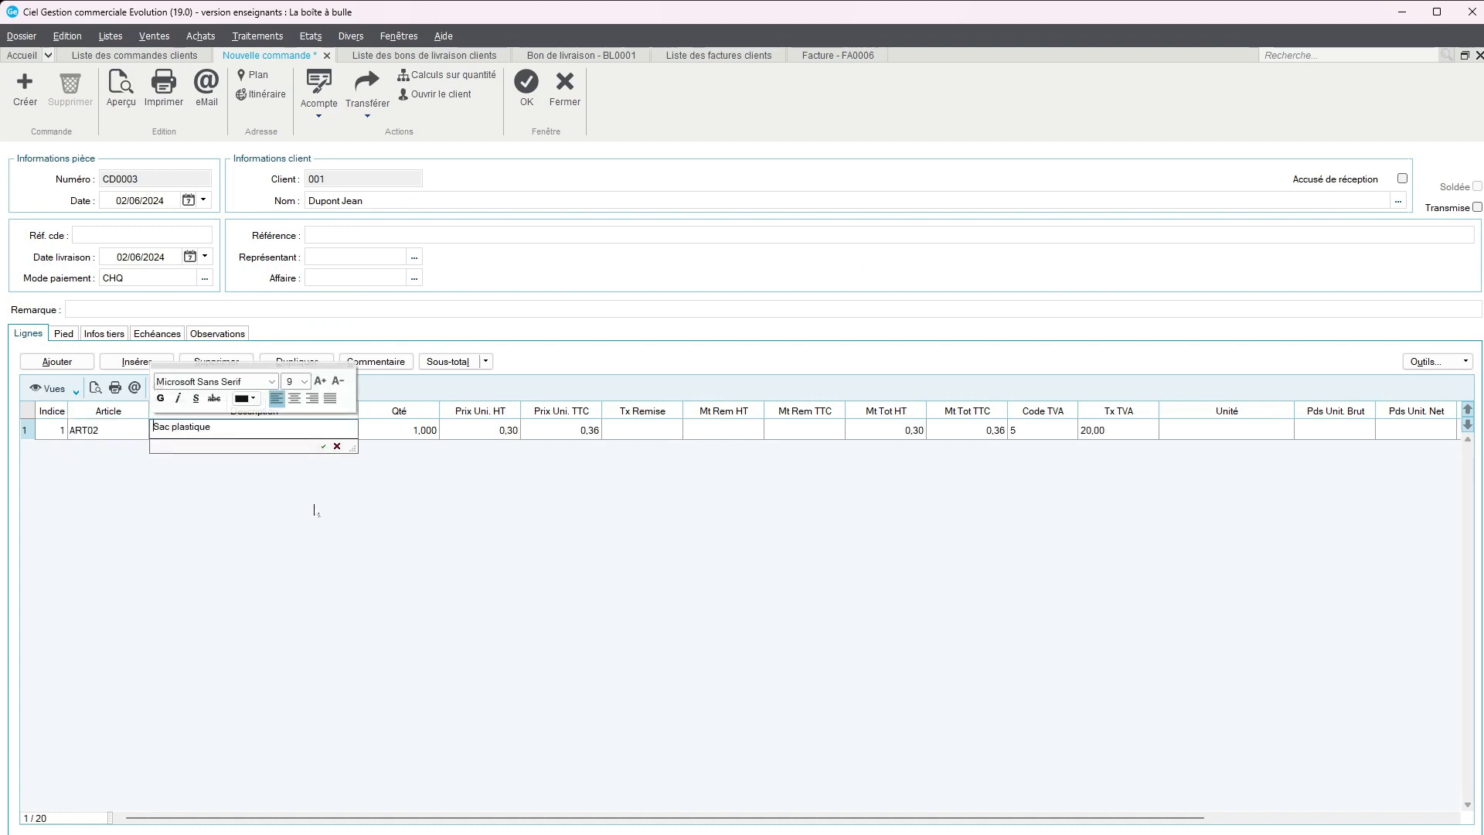
{"action": "left_click", "coordinate": [442, 570]}
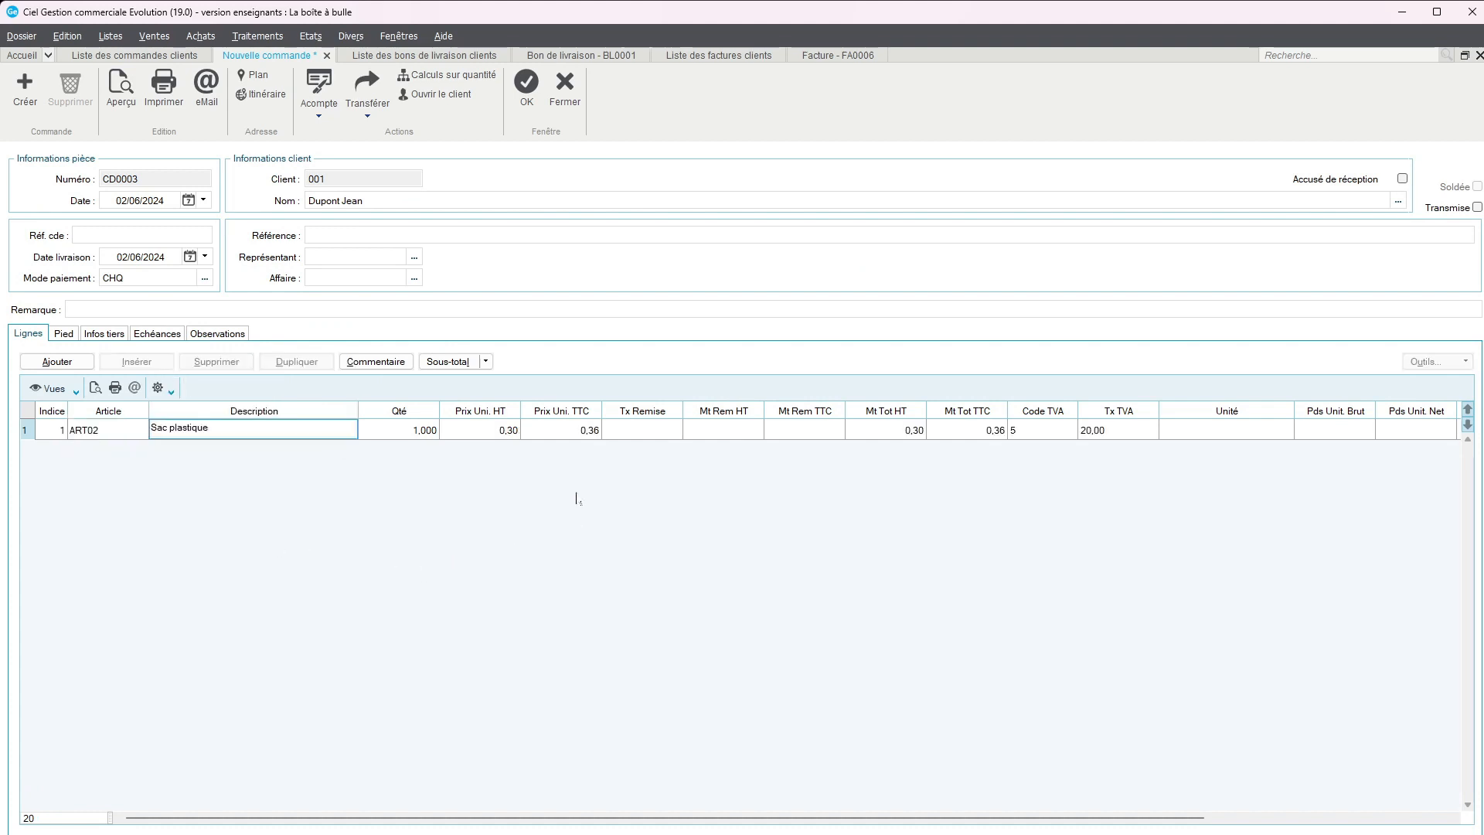
{"action": "left_click", "coordinate": [527, 84]}
{"action": "left_click", "coordinate": [414, 258]}
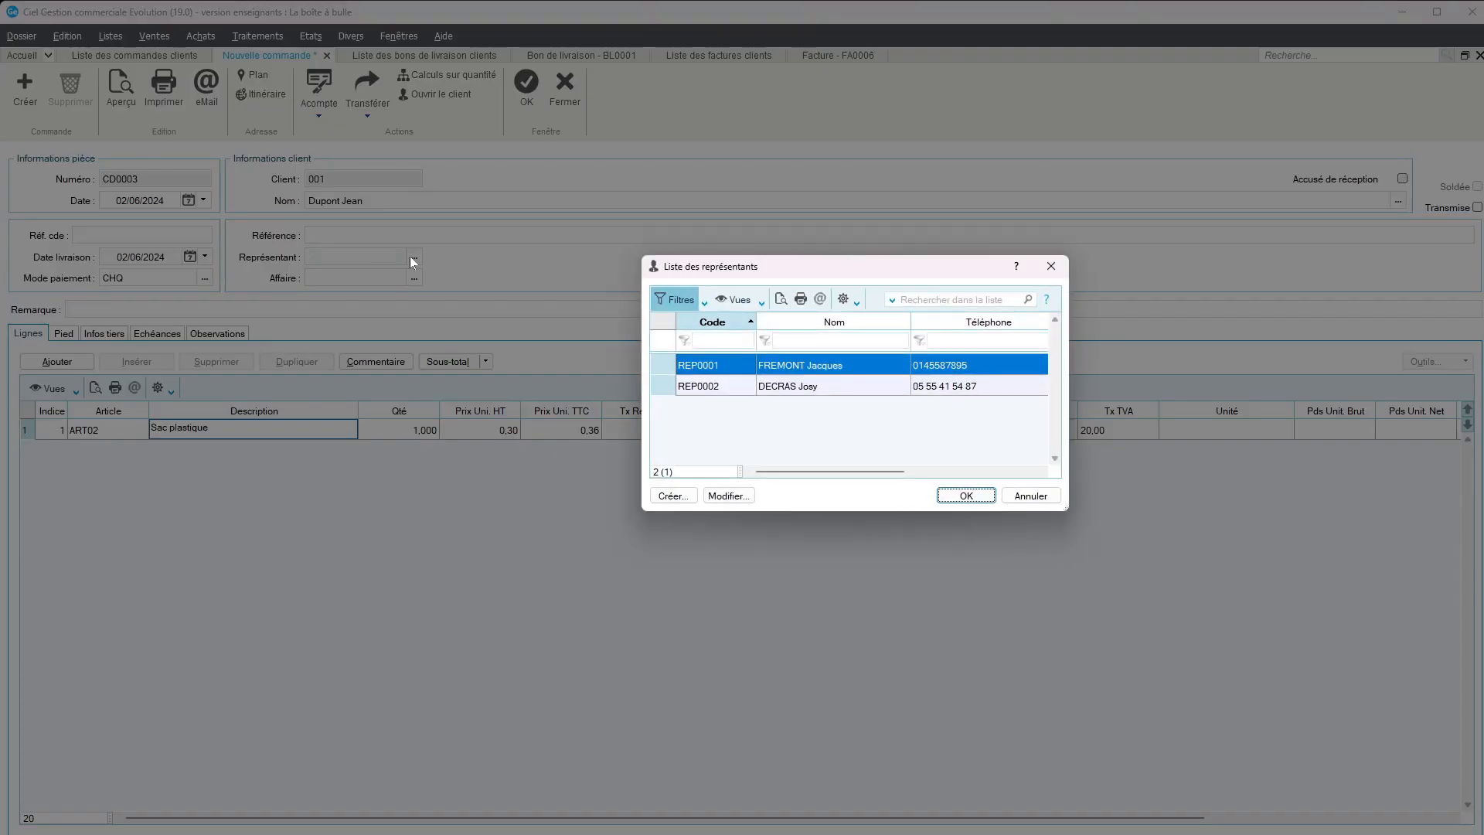
{"action": "left_click", "coordinate": [967, 495]}
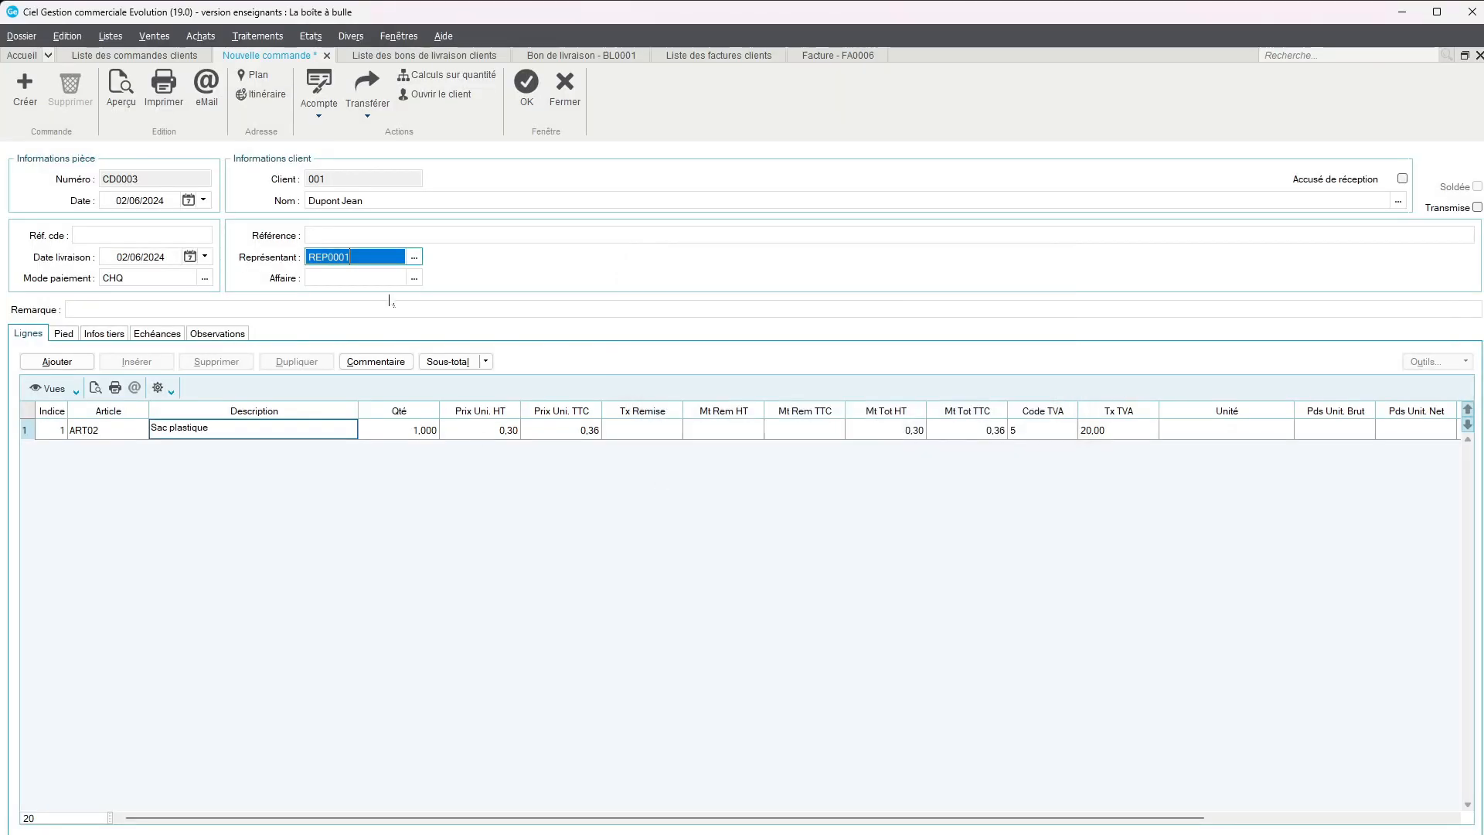
Check the order's footer totals, save the order with a Format A4 preview, and close the preview and the order list
{"action": "left_click", "coordinate": [64, 333]}
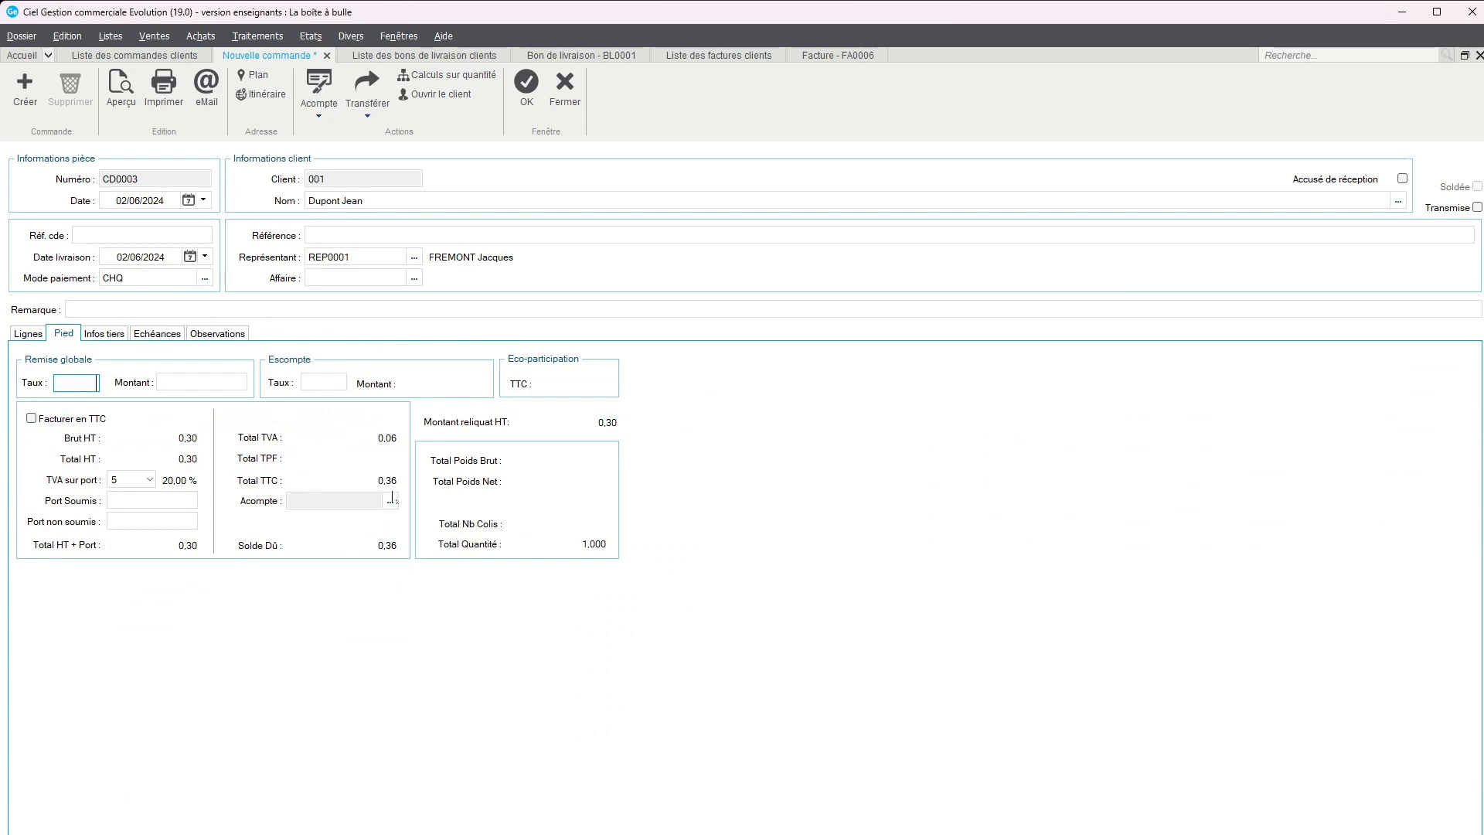
{"action": "left_click", "coordinate": [526, 96]}
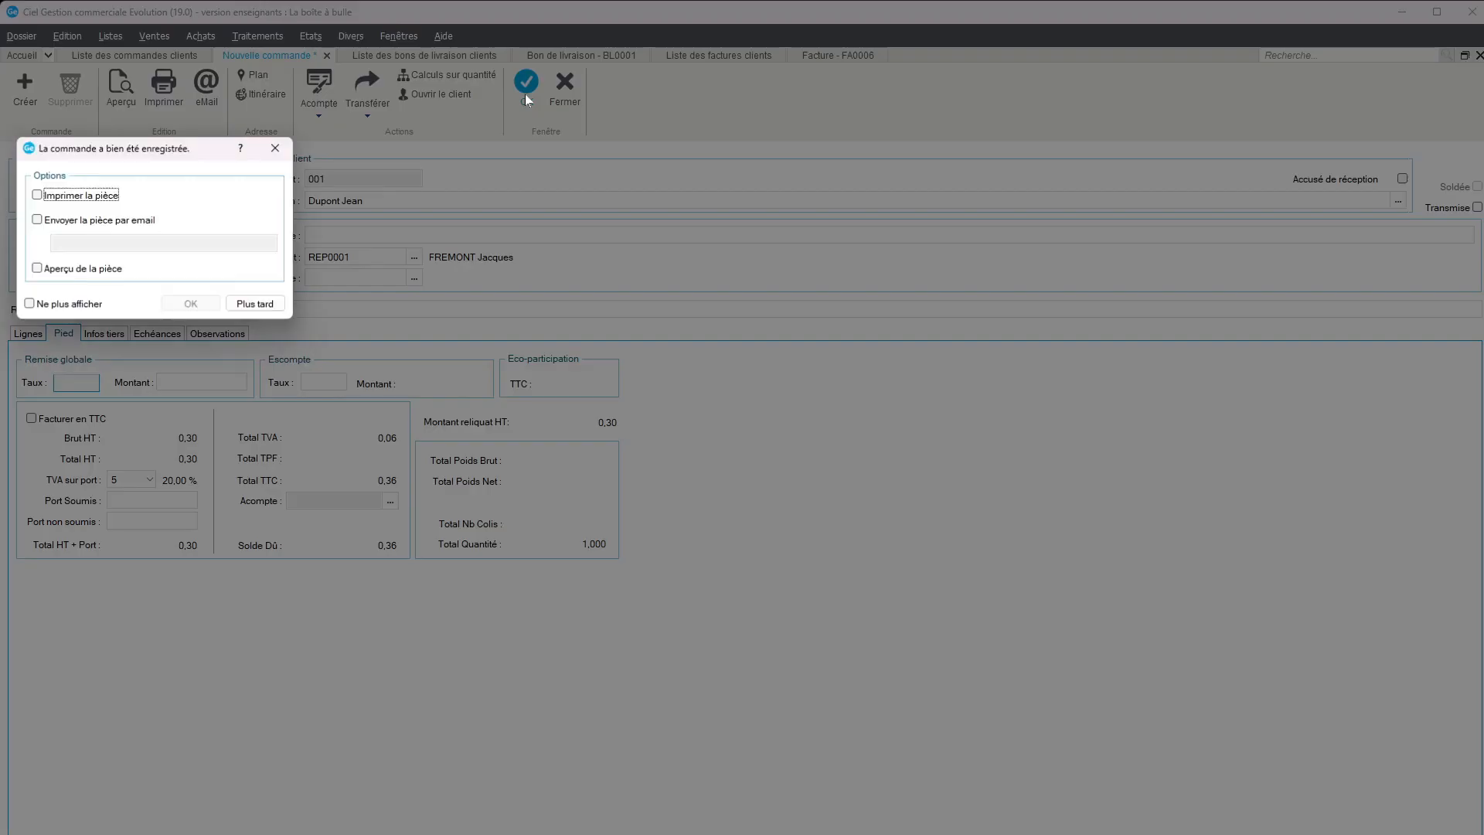
{"action": "left_click", "coordinate": [37, 268]}
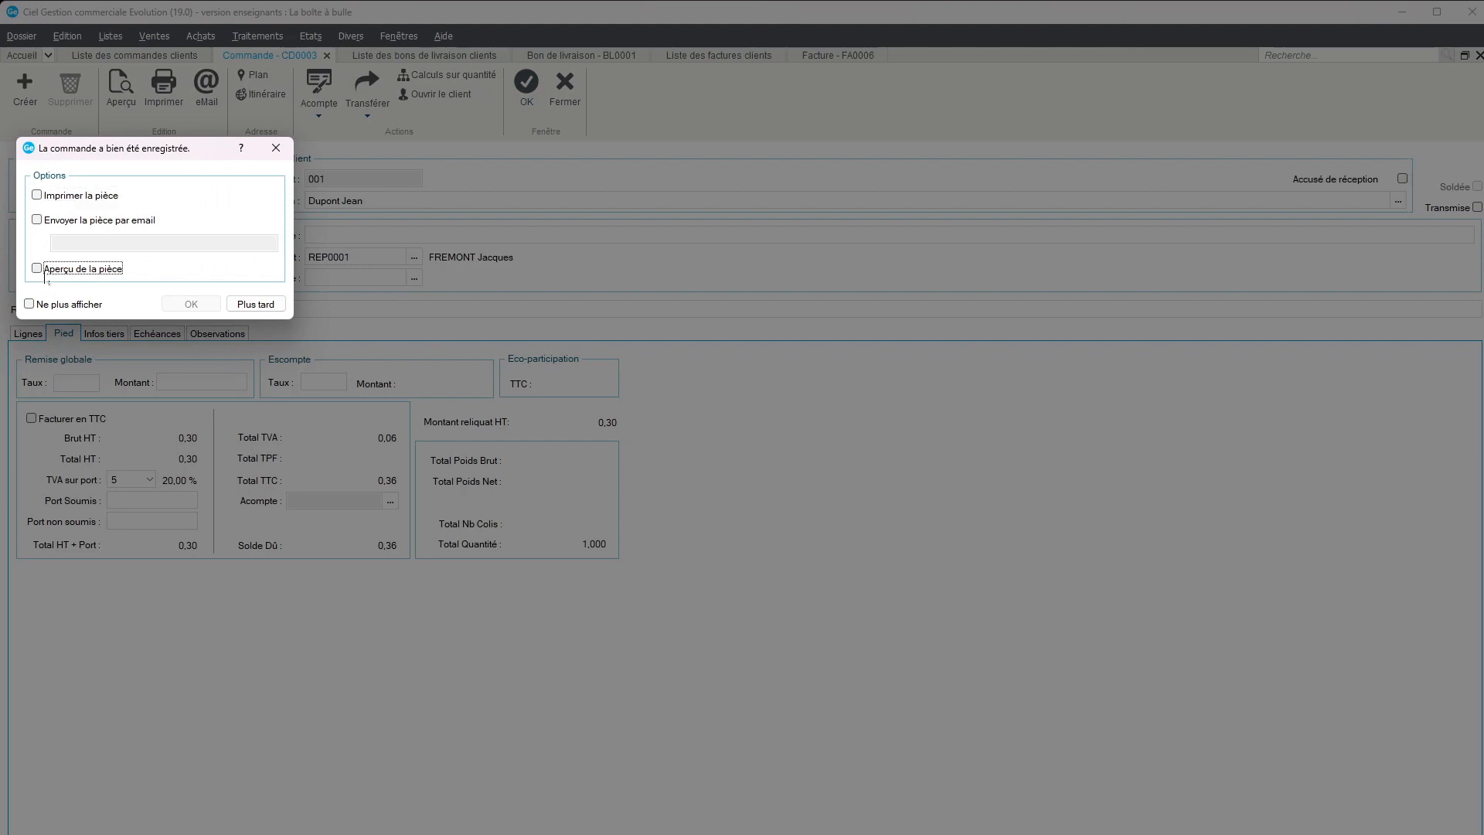
{"action": "left_click", "coordinate": [191, 304]}
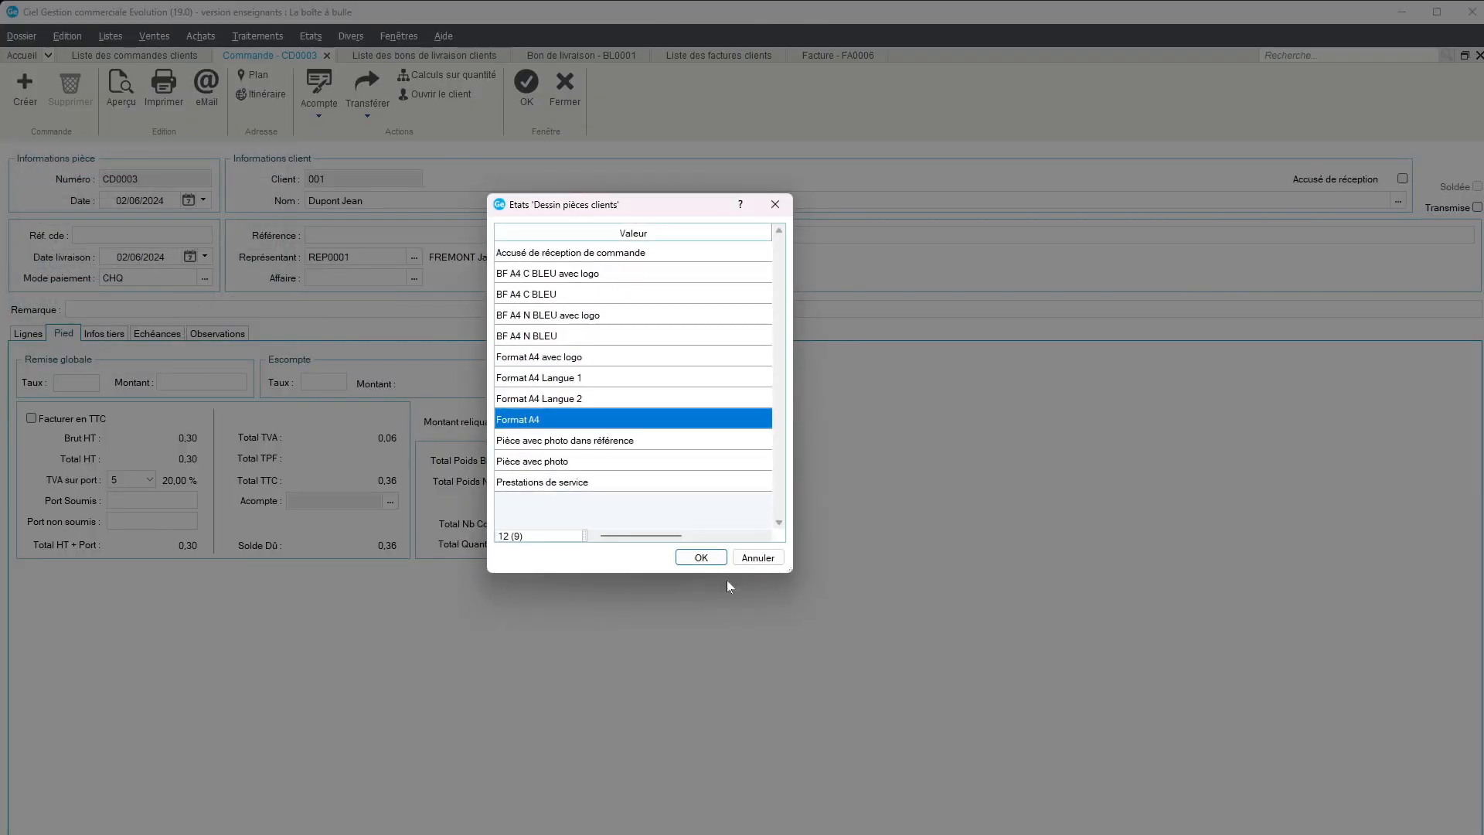
{"action": "left_click", "coordinate": [698, 552]}
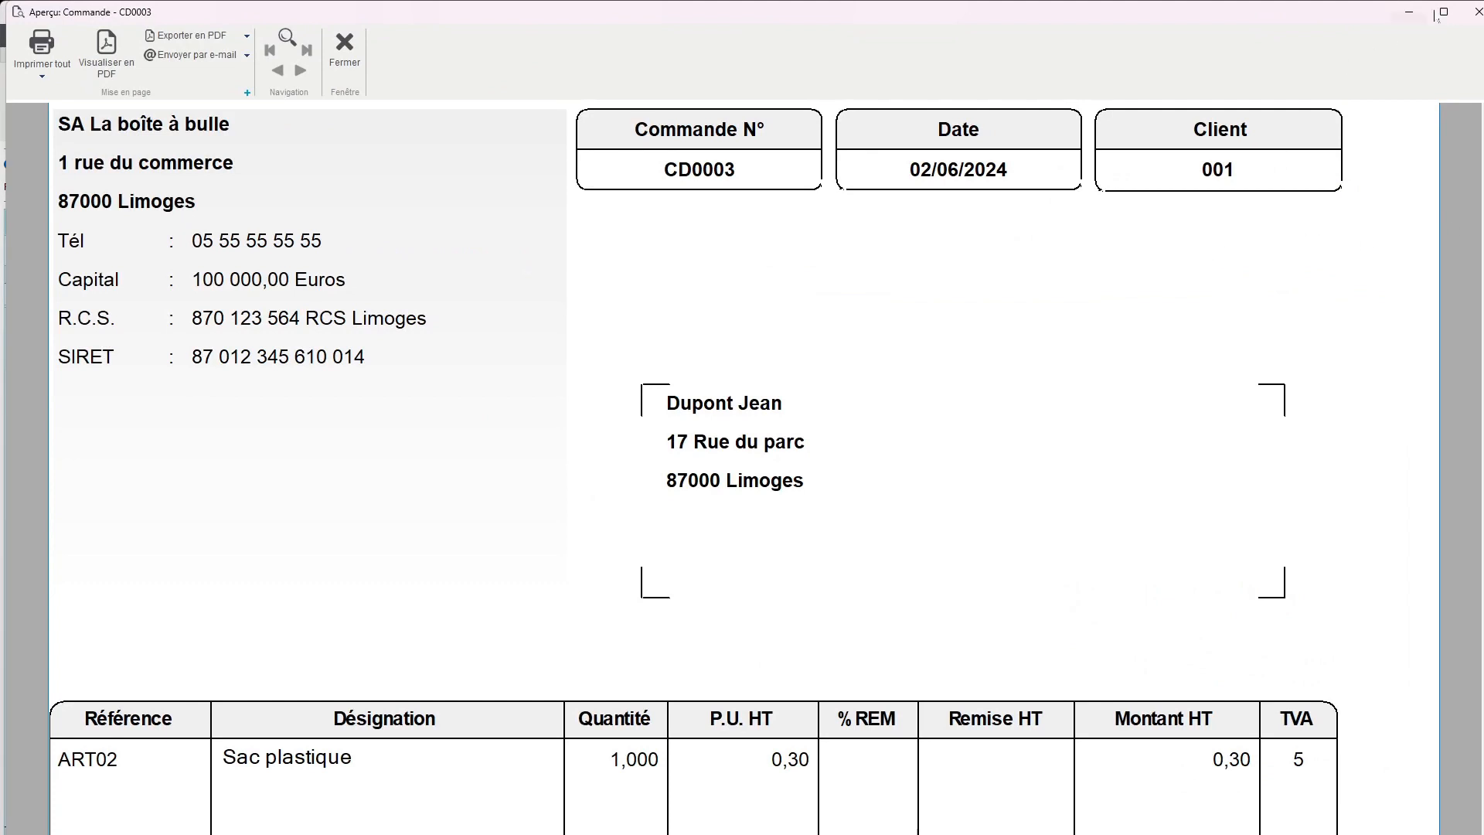
{"action": "left_click", "coordinate": [1477, 14]}
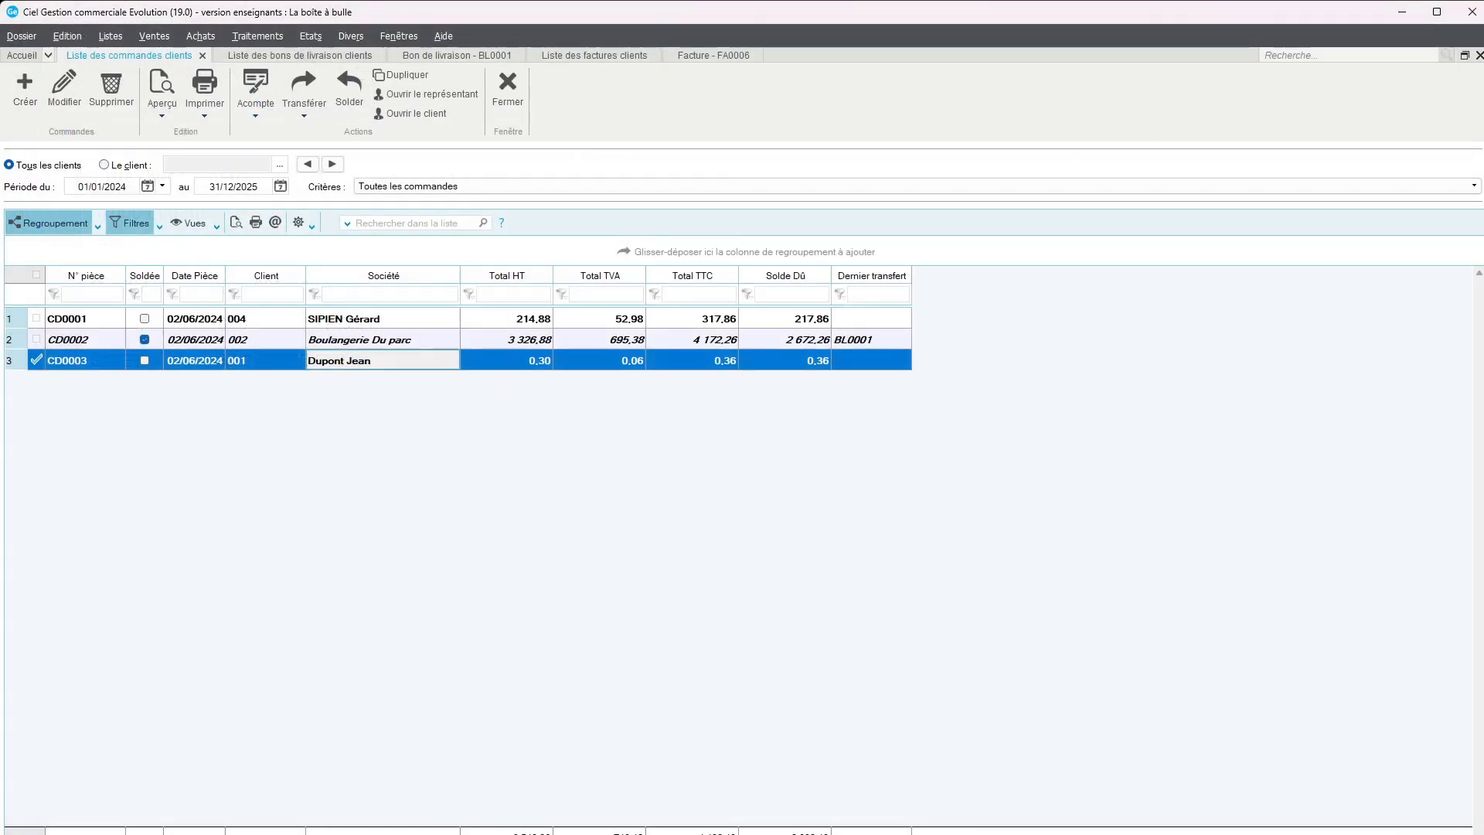
{"action": "left_click", "coordinate": [512, 98]}
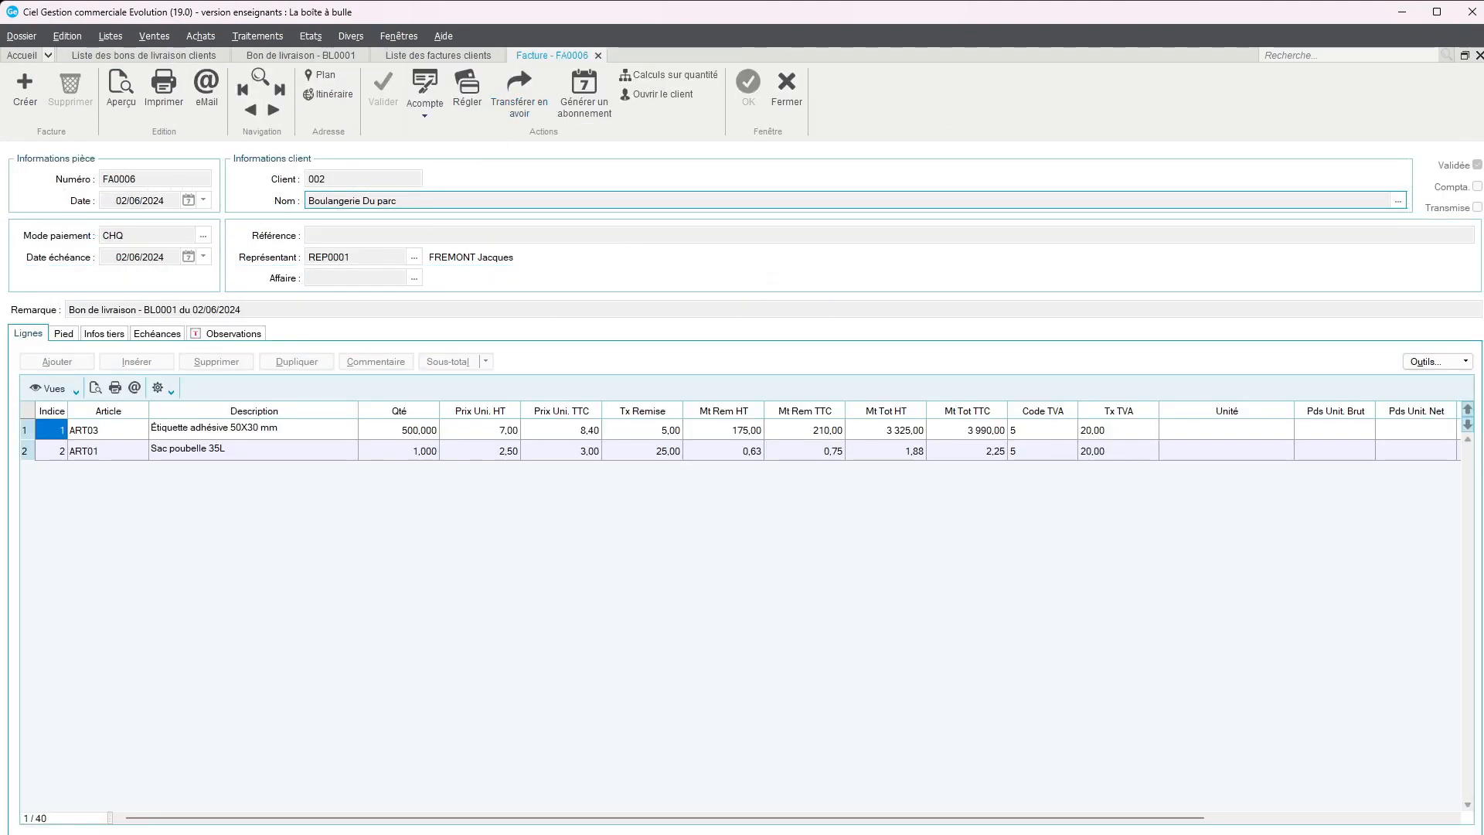
Open the newly created Sac plastique order from the list of customer orders
{"action": "left_click", "coordinate": [155, 42]}
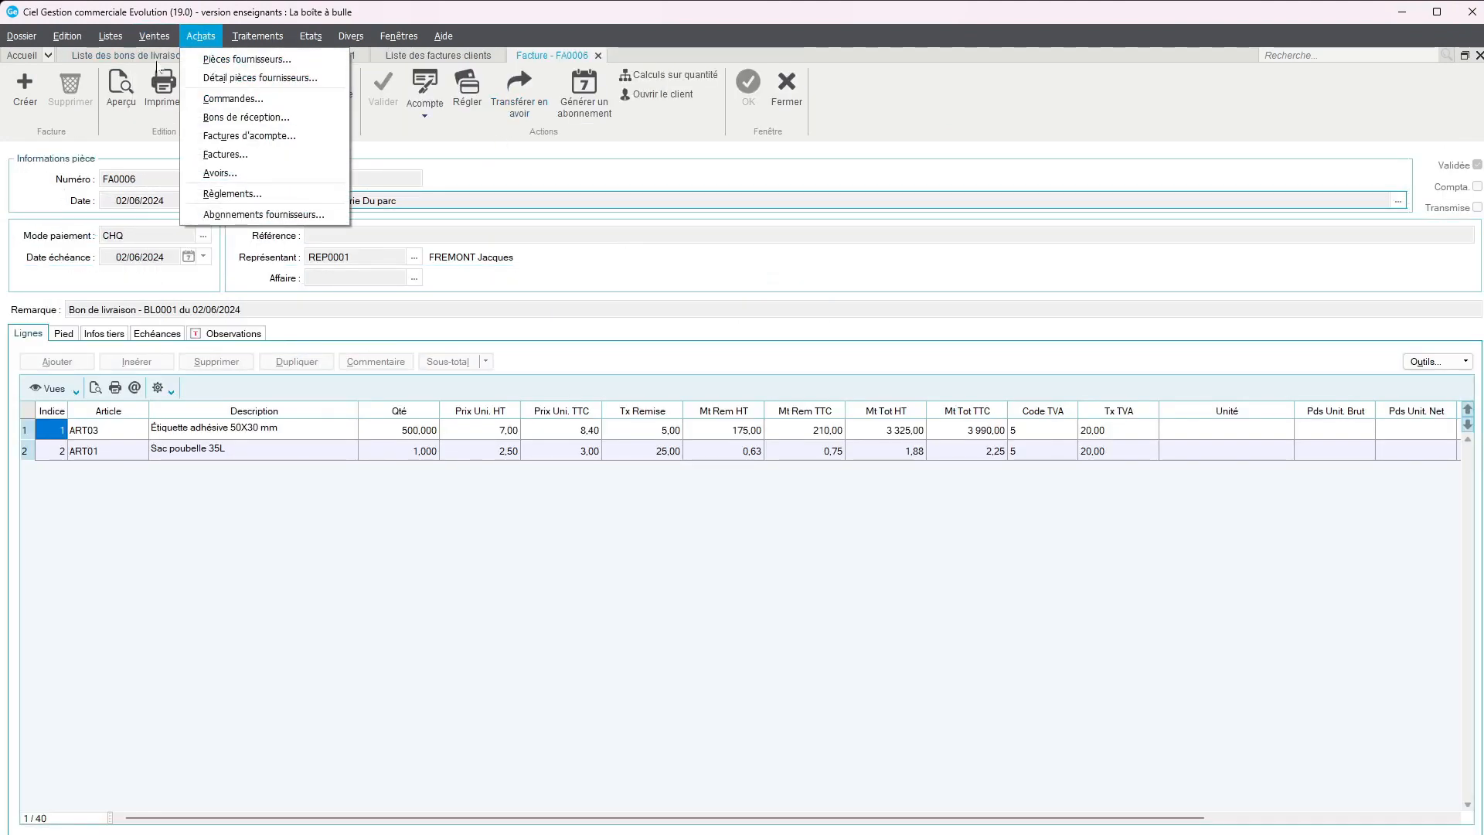
{"action": "left_click", "coordinate": [224, 136]}
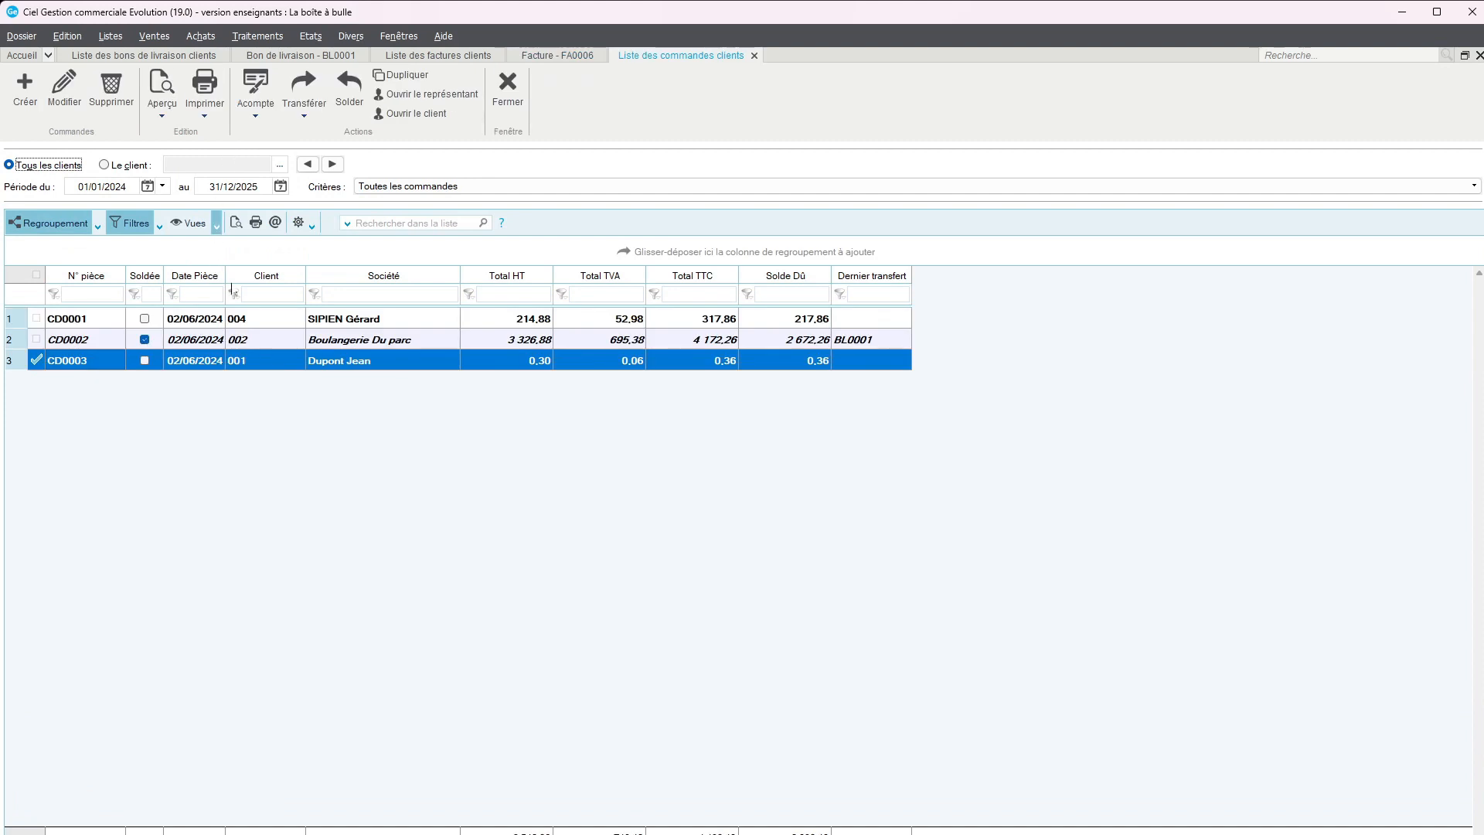
{"action": "left_click", "coordinate": [367, 342]}
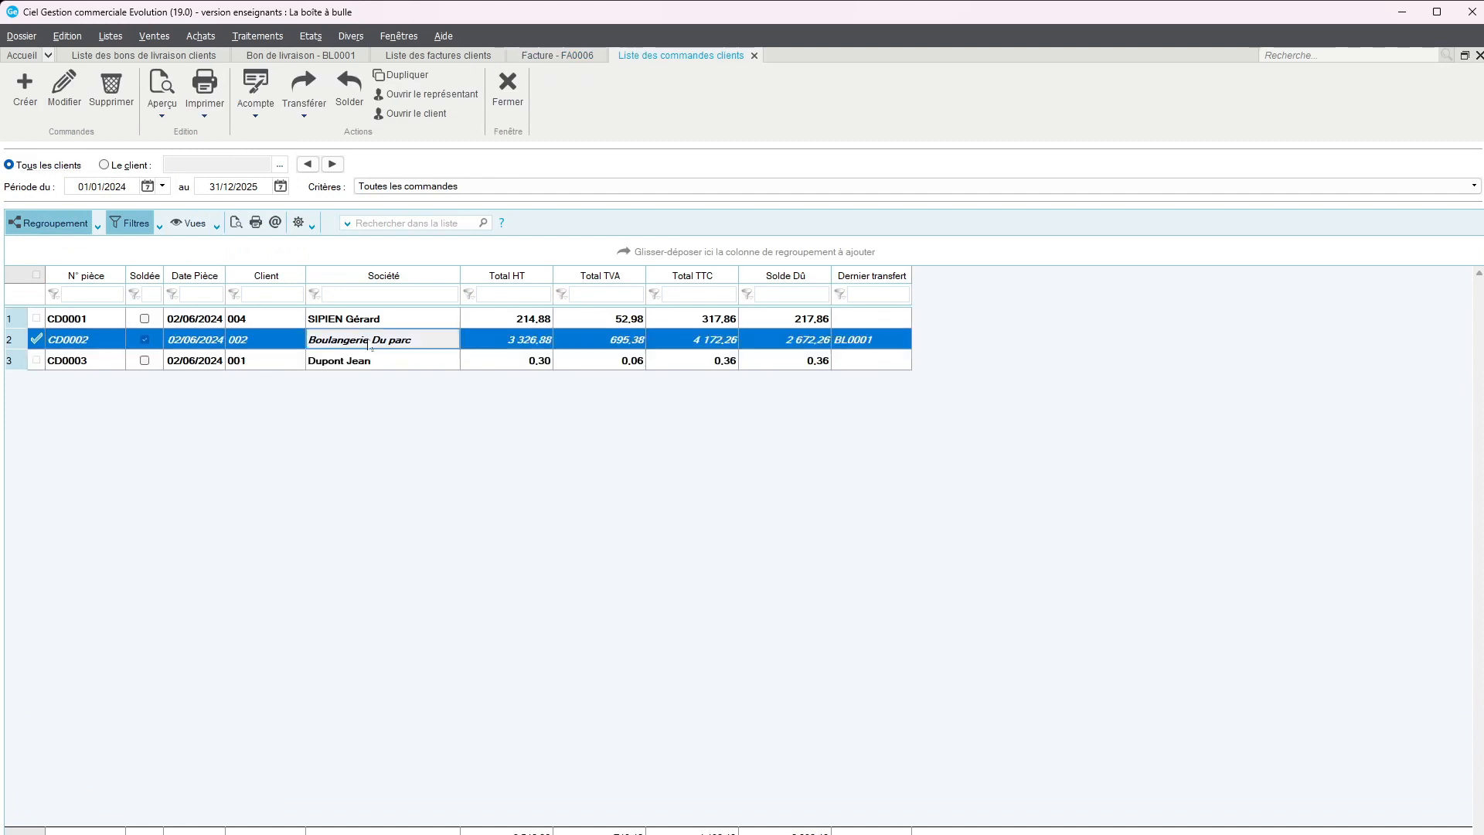
{"action": "double_click", "coordinate": [339, 361]}
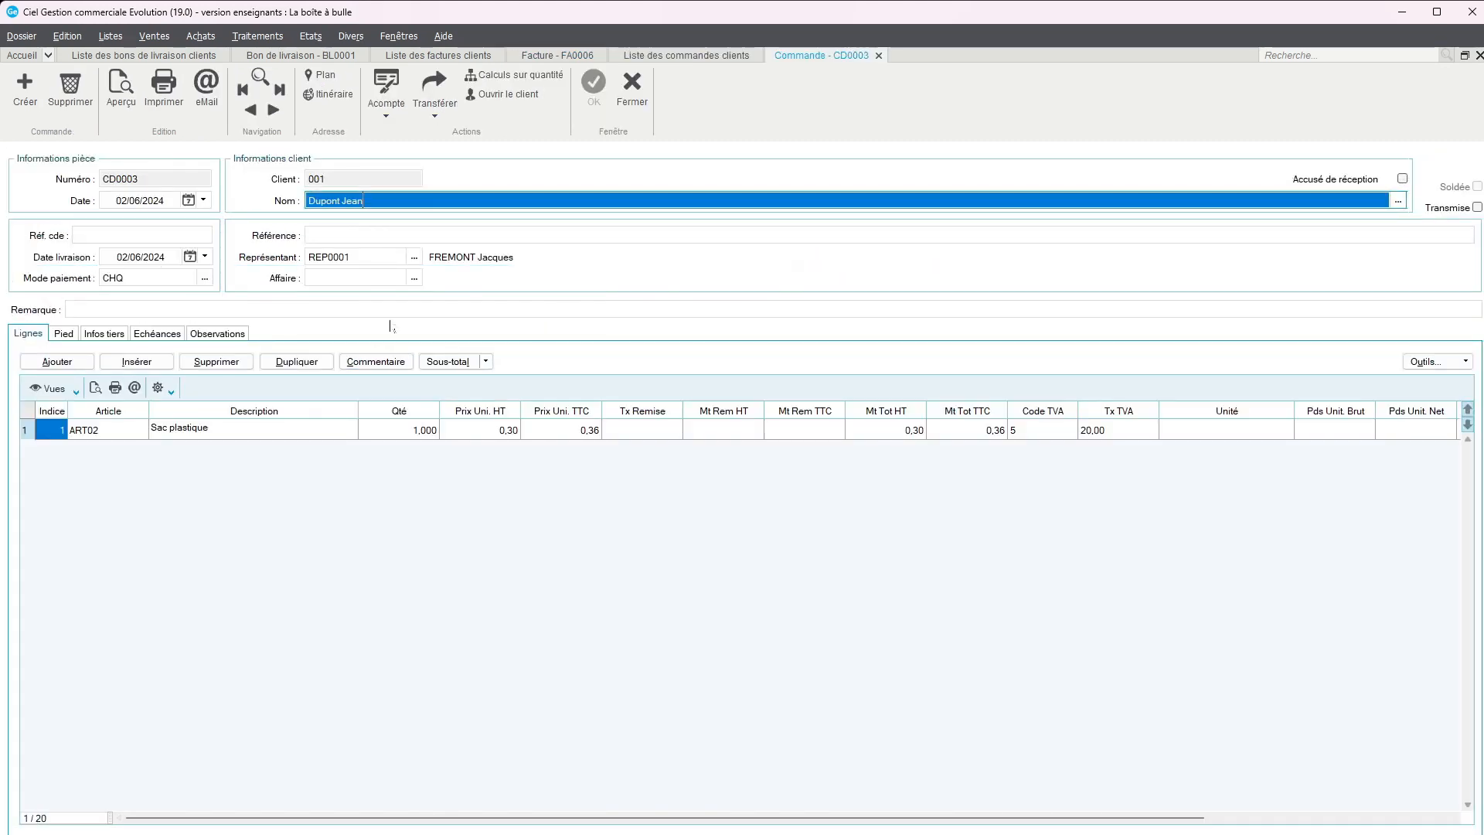
Transfer the Sac plastique order directly into an invoice and preview the invoice unvalidated in Format A4
{"action": "left_click", "coordinate": [435, 116]}
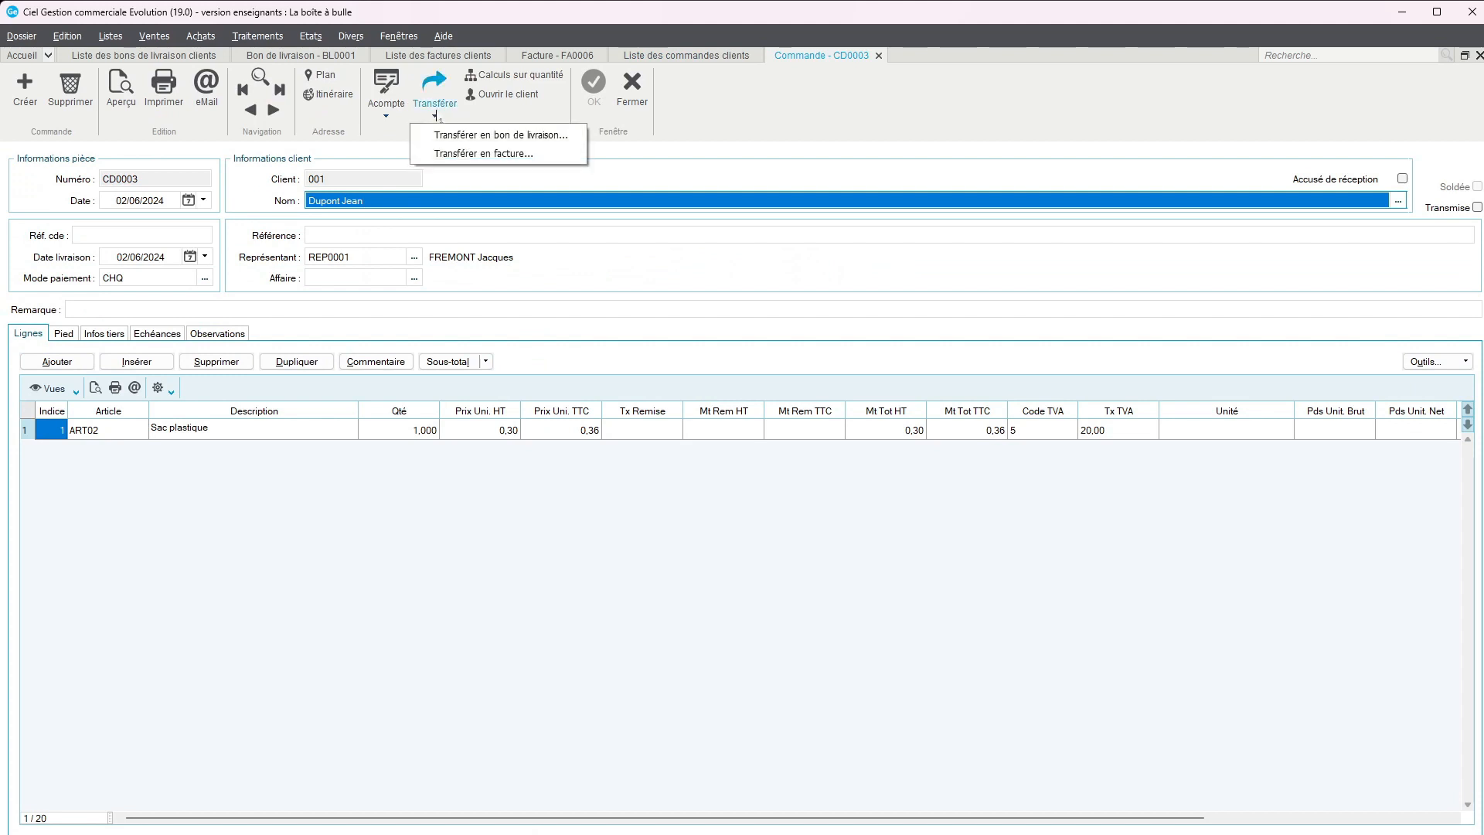
{"action": "left_click", "coordinate": [475, 155]}
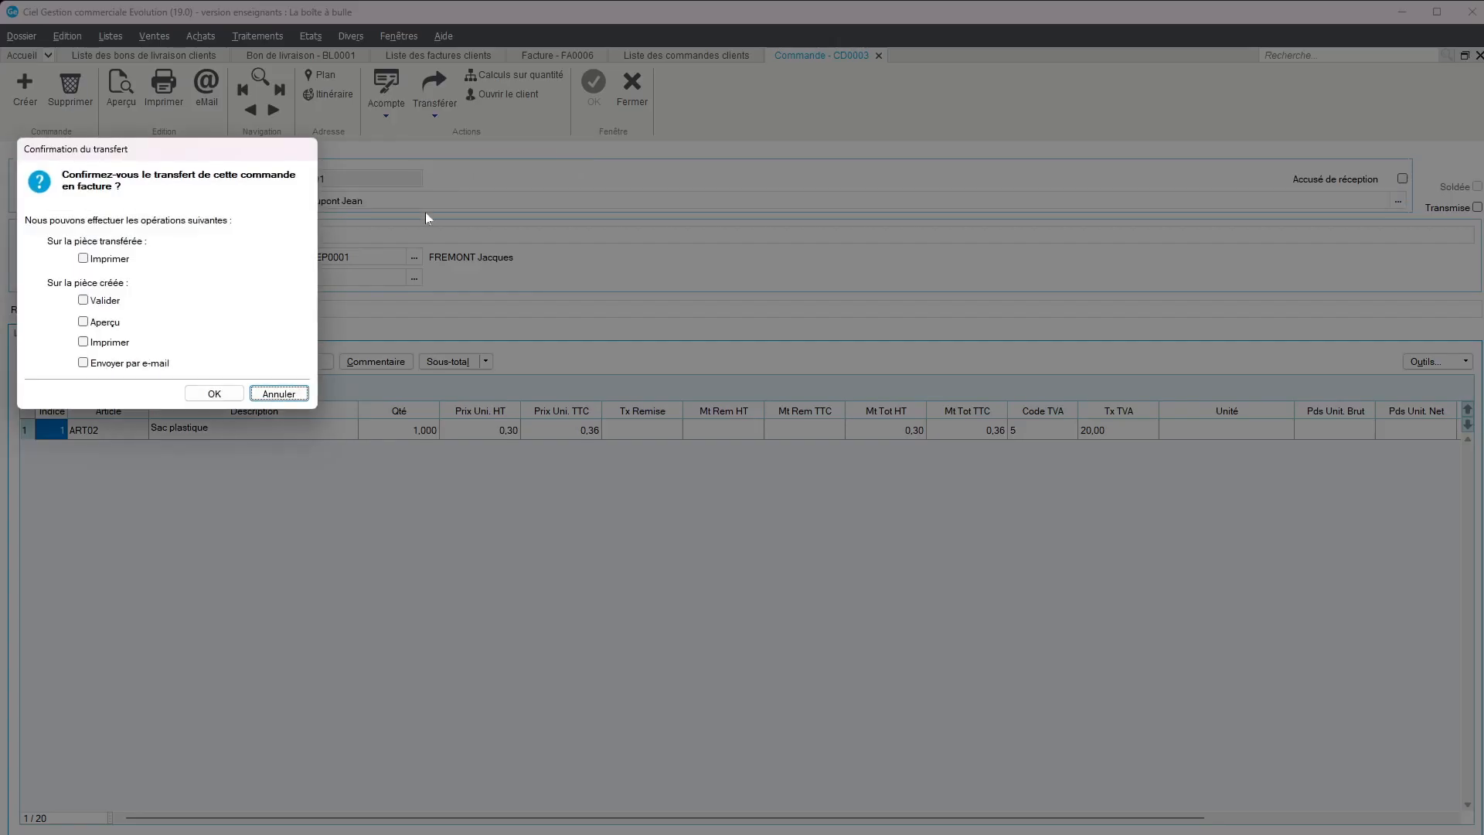
{"action": "left_click", "coordinate": [84, 322]}
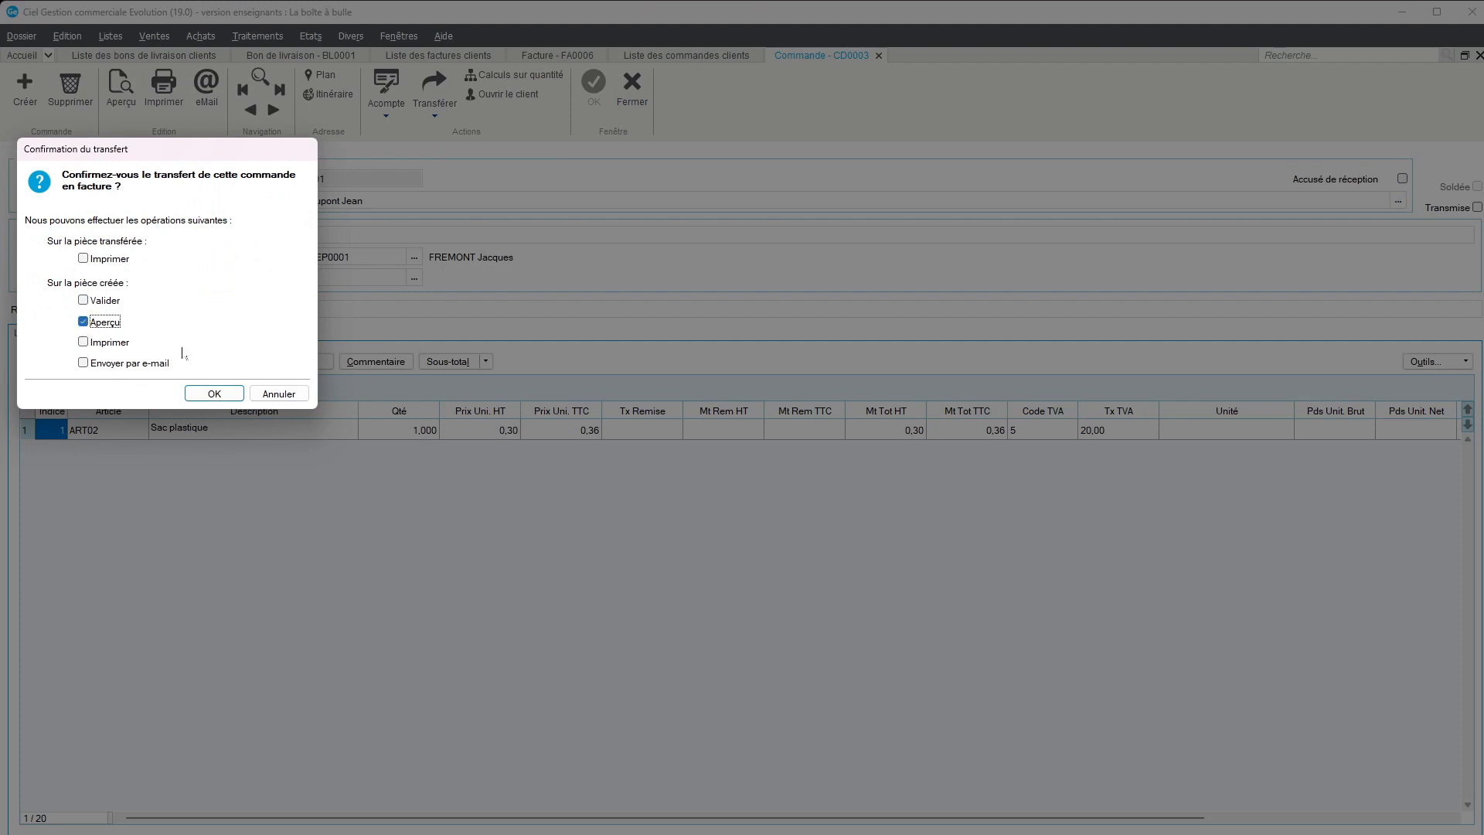
{"action": "left_click", "coordinate": [213, 394]}
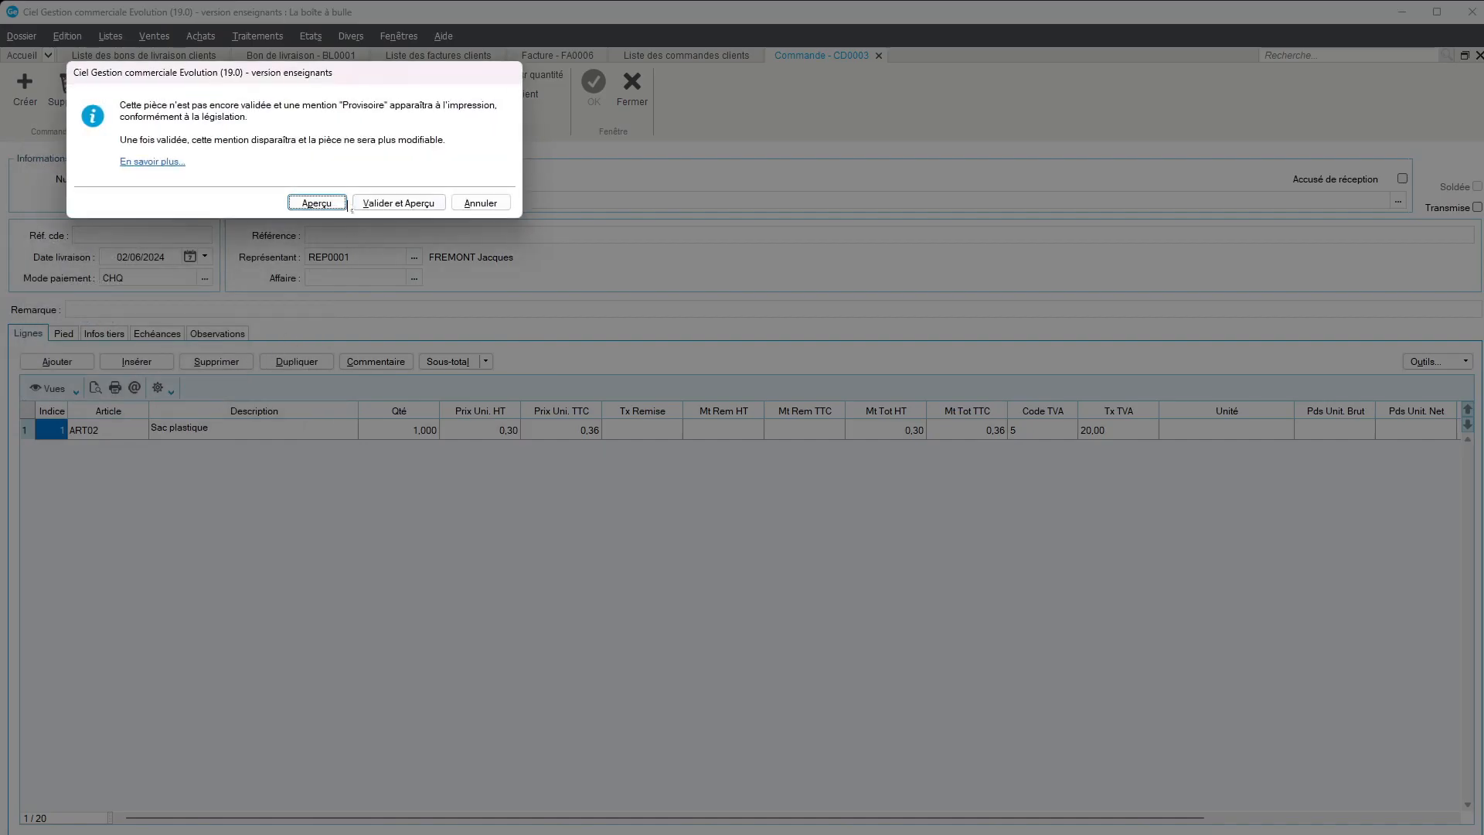
{"action": "left_click", "coordinate": [323, 202]}
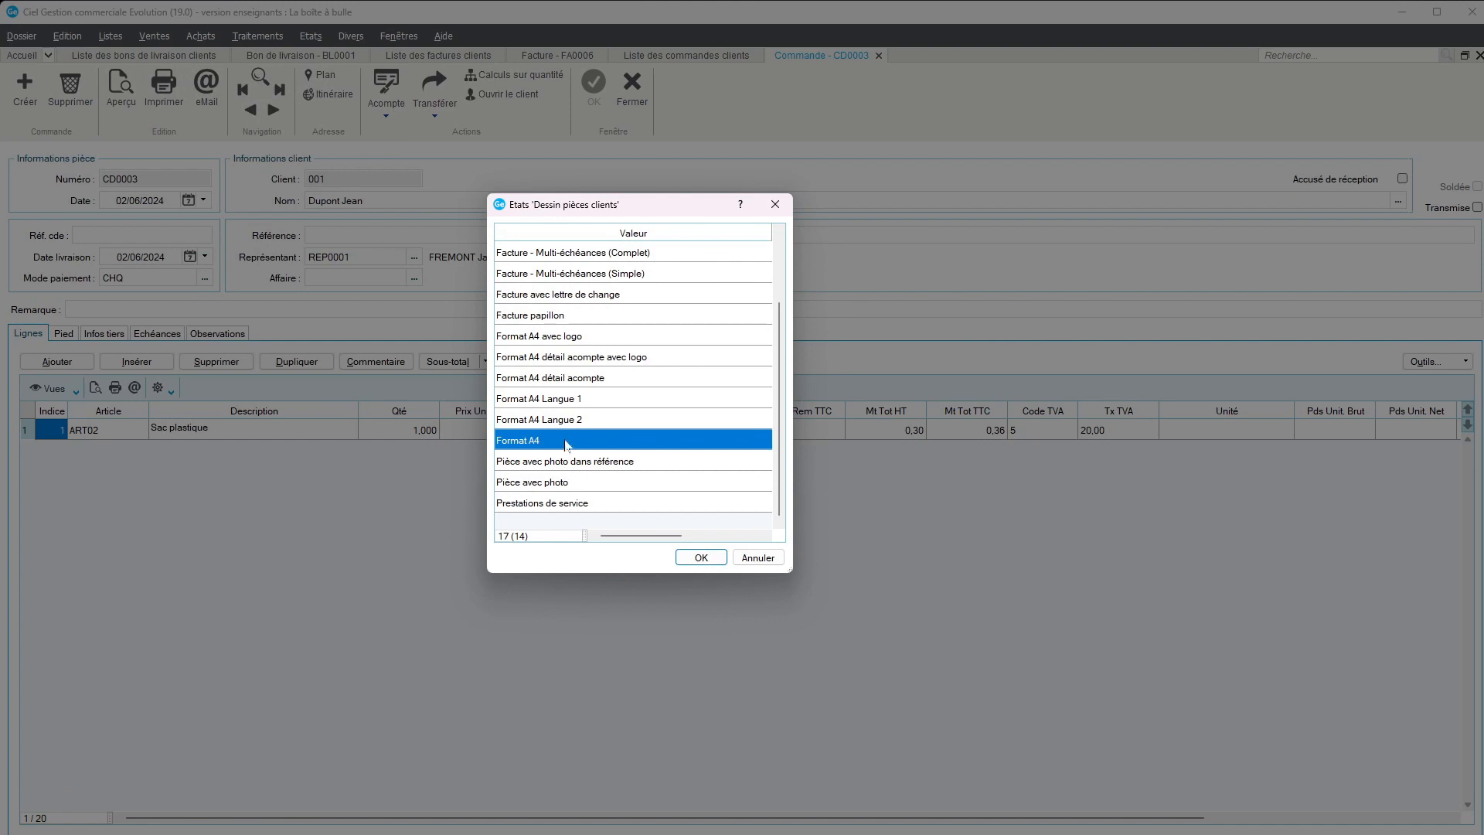
{"action": "left_click", "coordinate": [701, 558]}
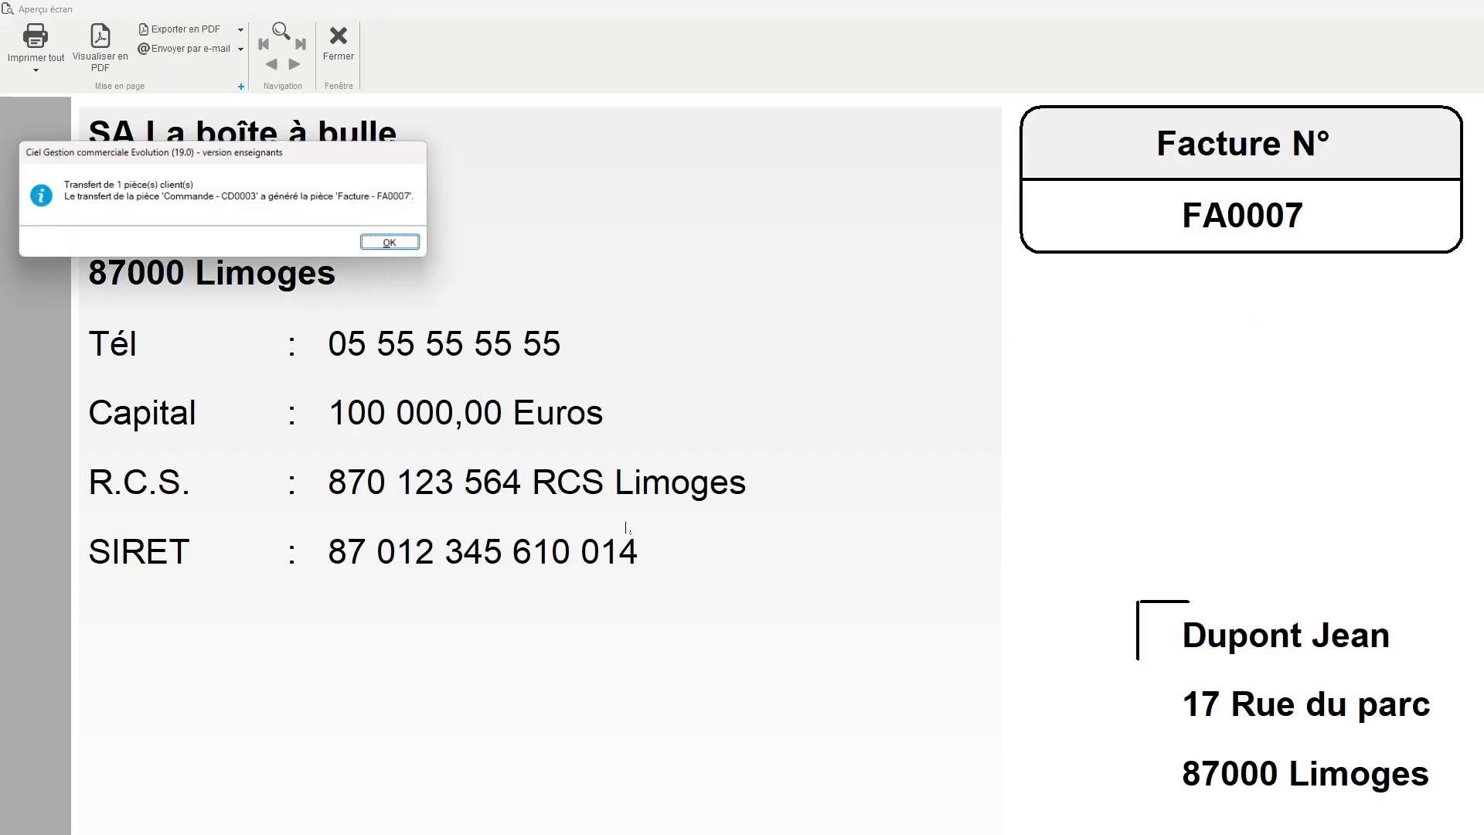
Acknowledge the order transfer, review the new invoice's preview down to its totals and payment terms, and close the preview
{"action": "left_click", "coordinate": [391, 243]}
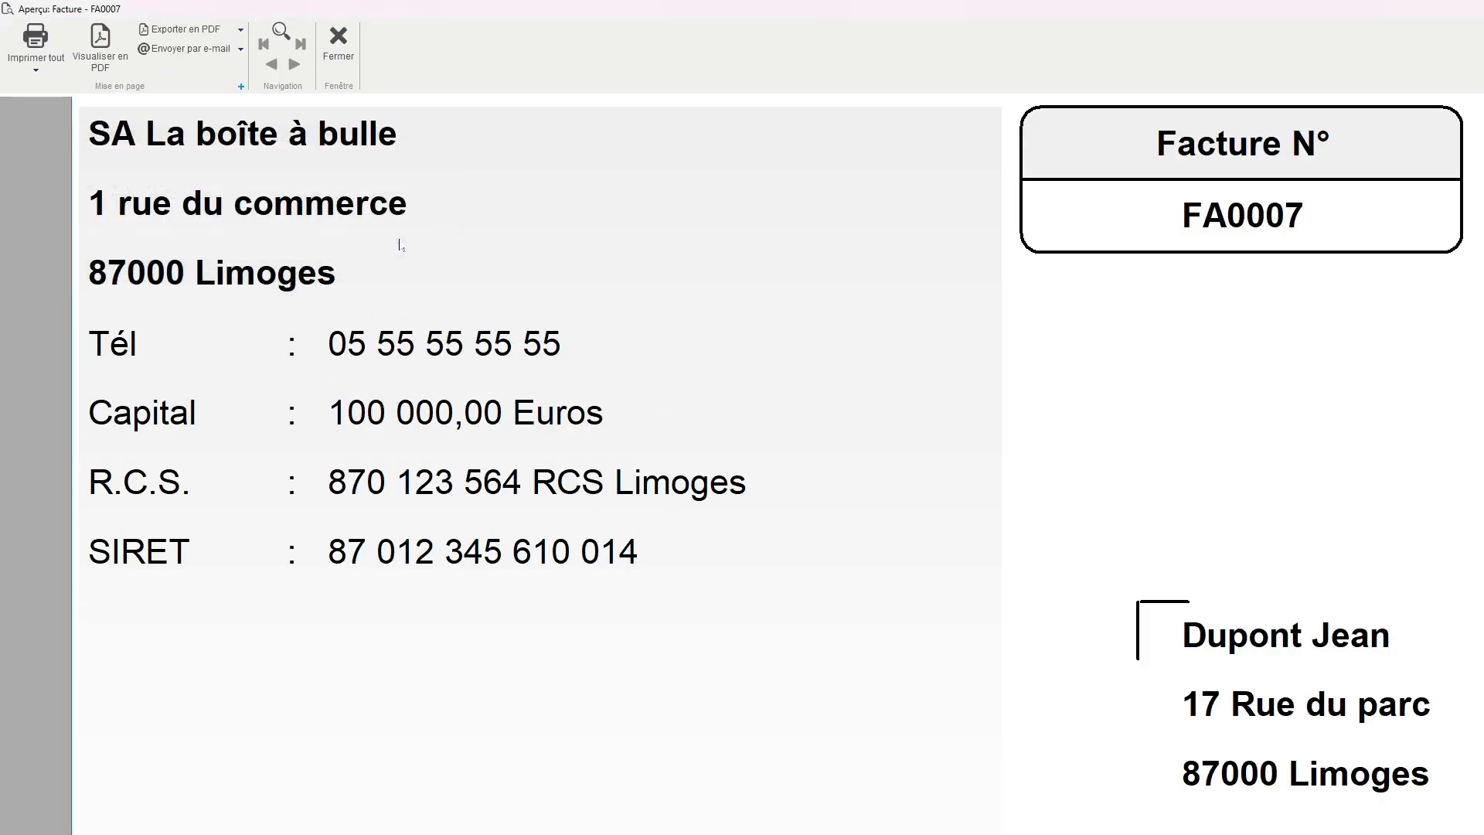
{"action": "key", "text": "super+Down"}
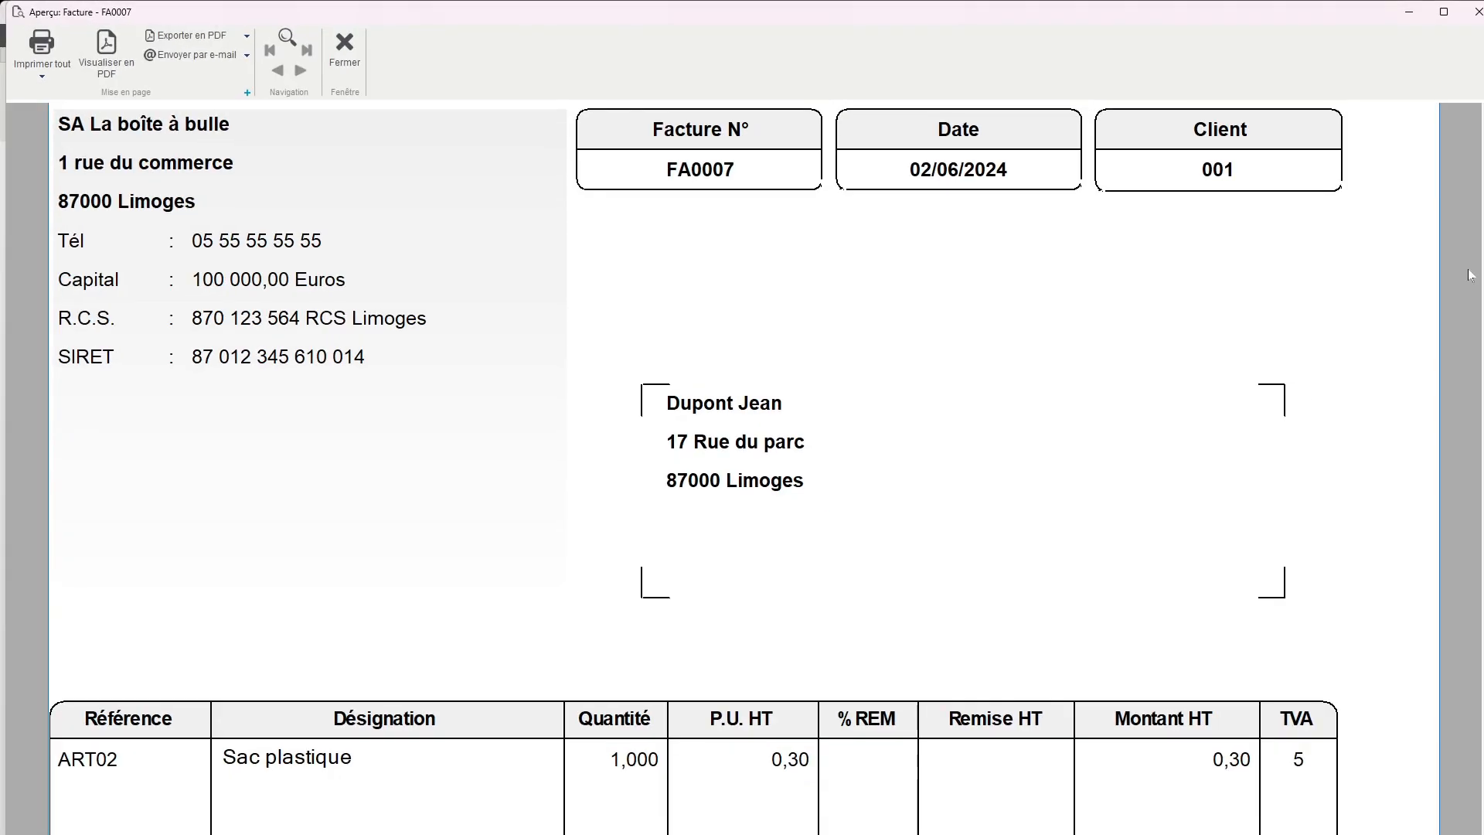
{"action": "scroll", "coordinate": [1026, 401], "scroll_direction": "down", "scroll_amount": 14}
{"action": "scroll", "coordinate": [1020, 411], "scroll_direction": "down", "scroll_amount": 1}
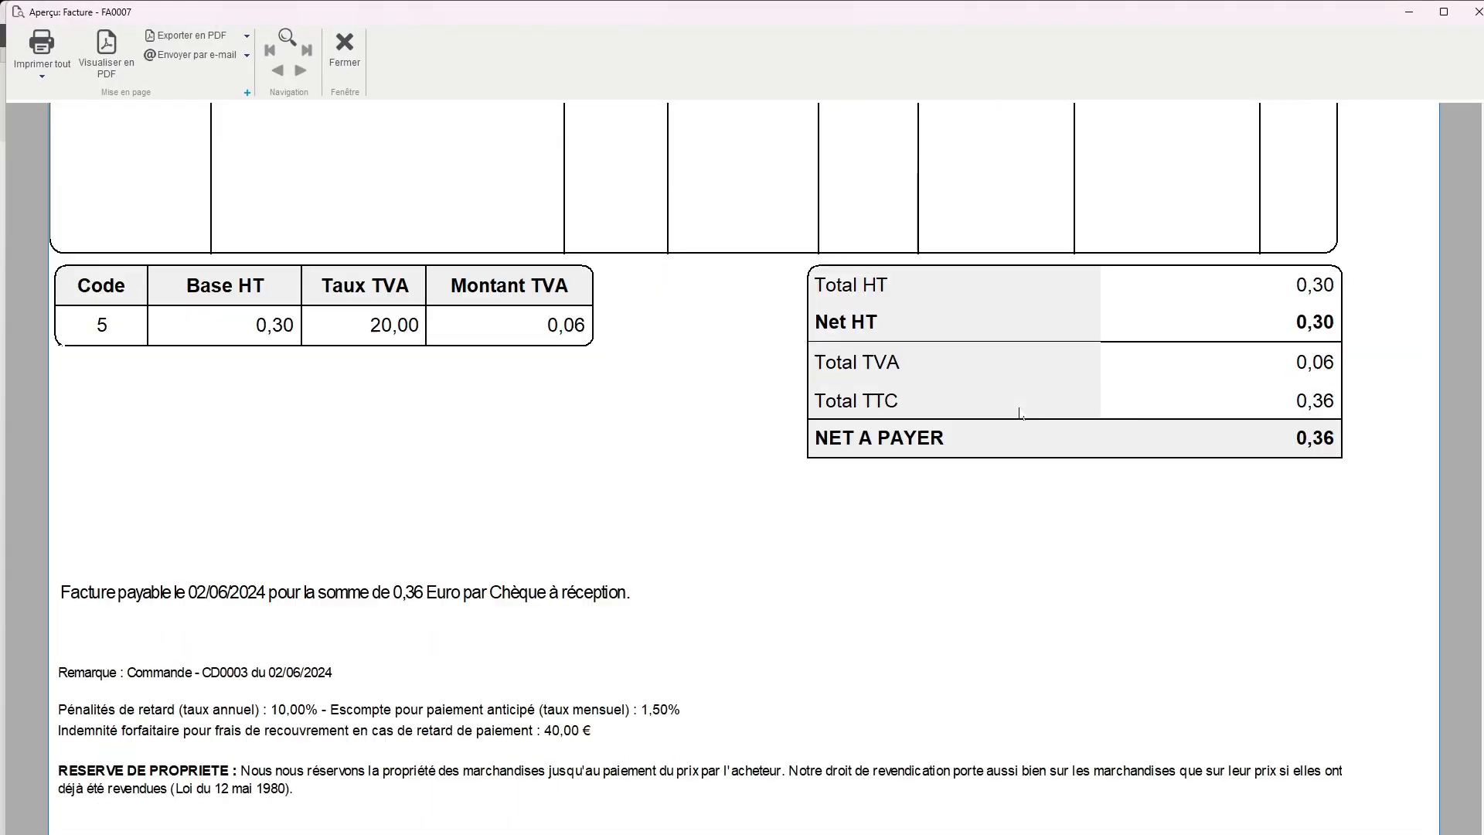
{"action": "left_click", "coordinate": [345, 47]}
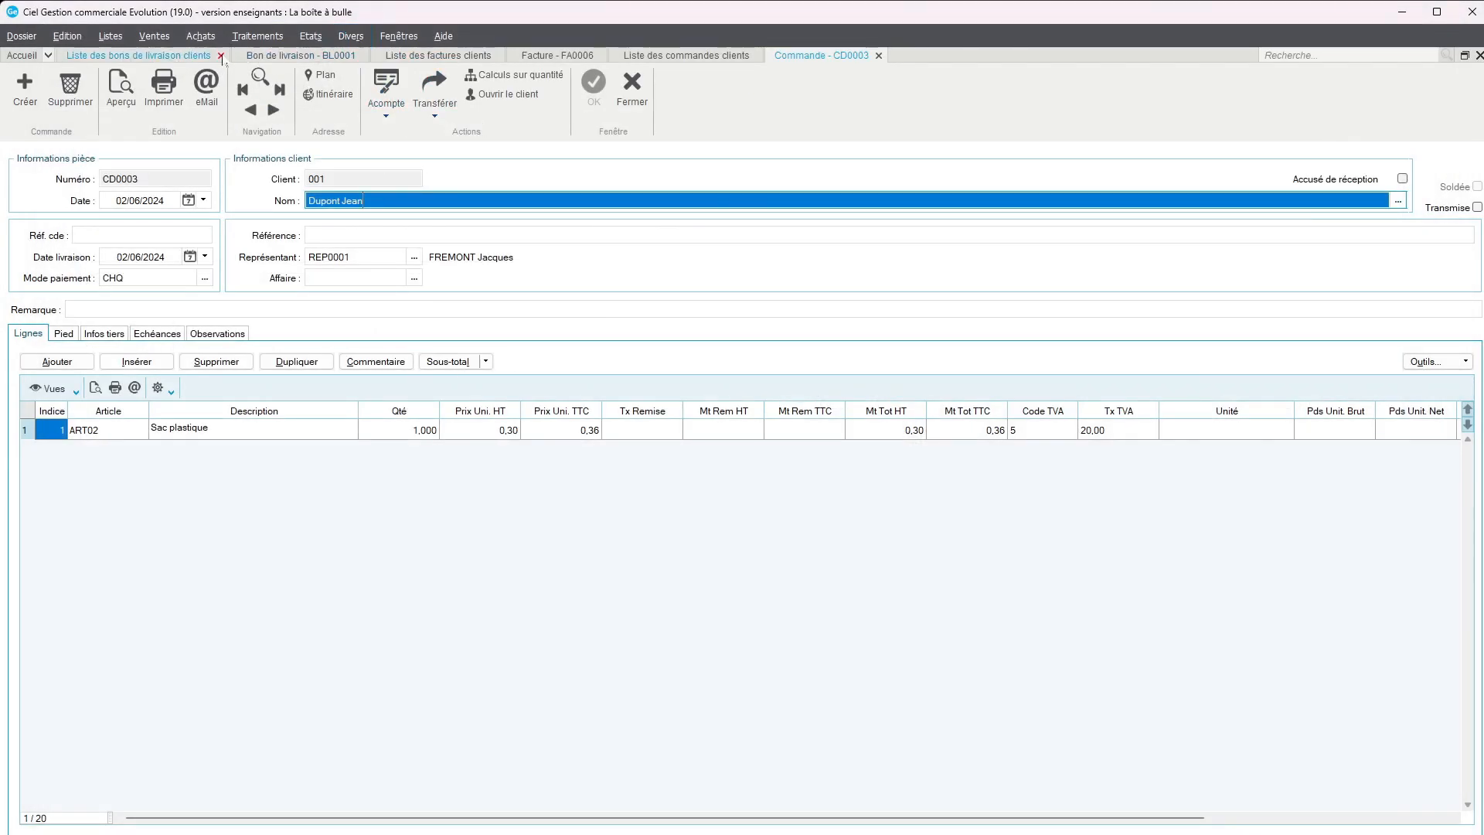
Open the newly generated Sac plastique invoice from the list of customer invoices
{"action": "left_click", "coordinate": [109, 38]}
{"action": "mouse_move", "coordinate": [158, 38]}
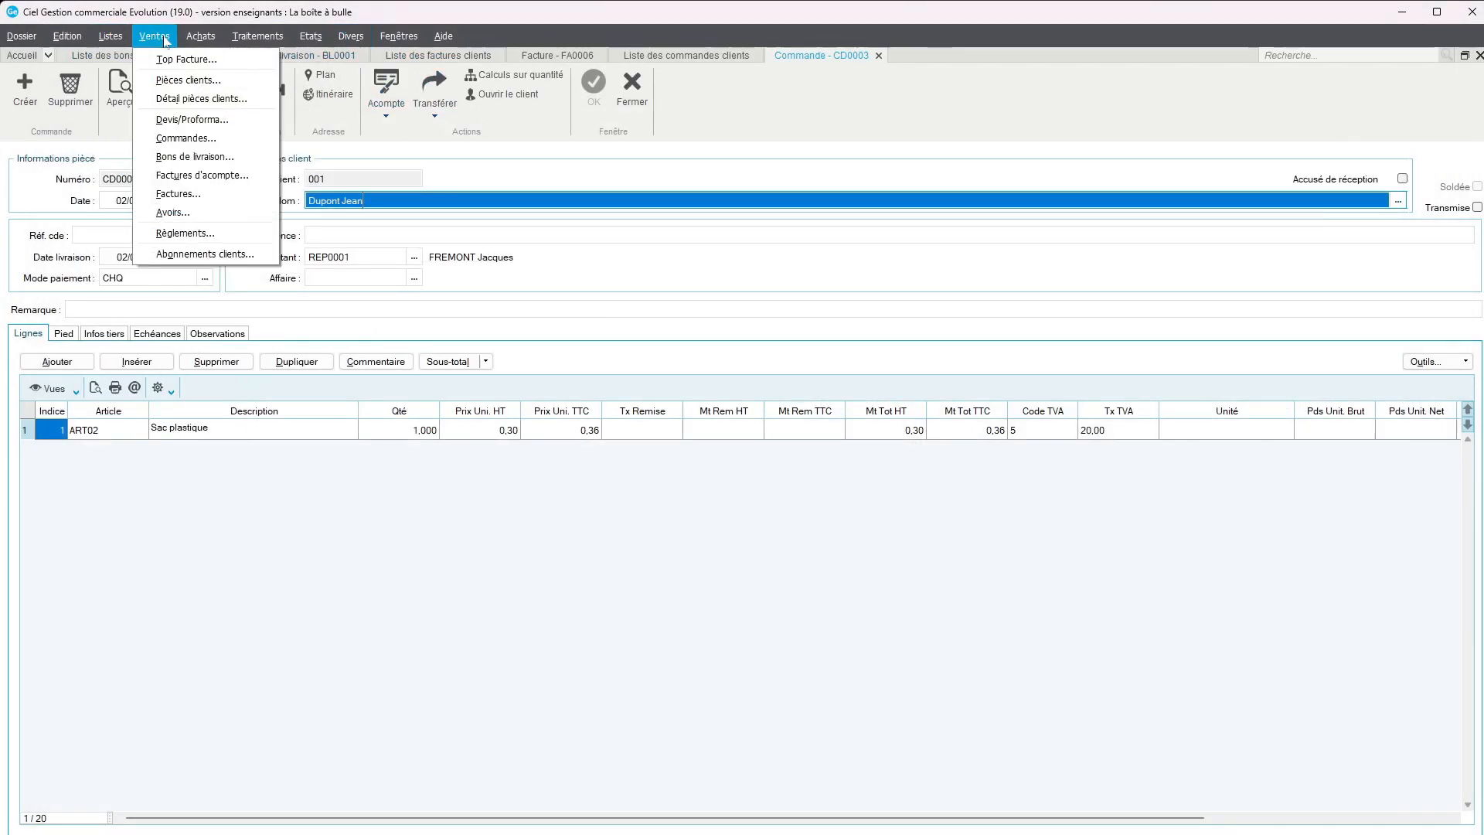
{"action": "left_click", "coordinate": [187, 194]}
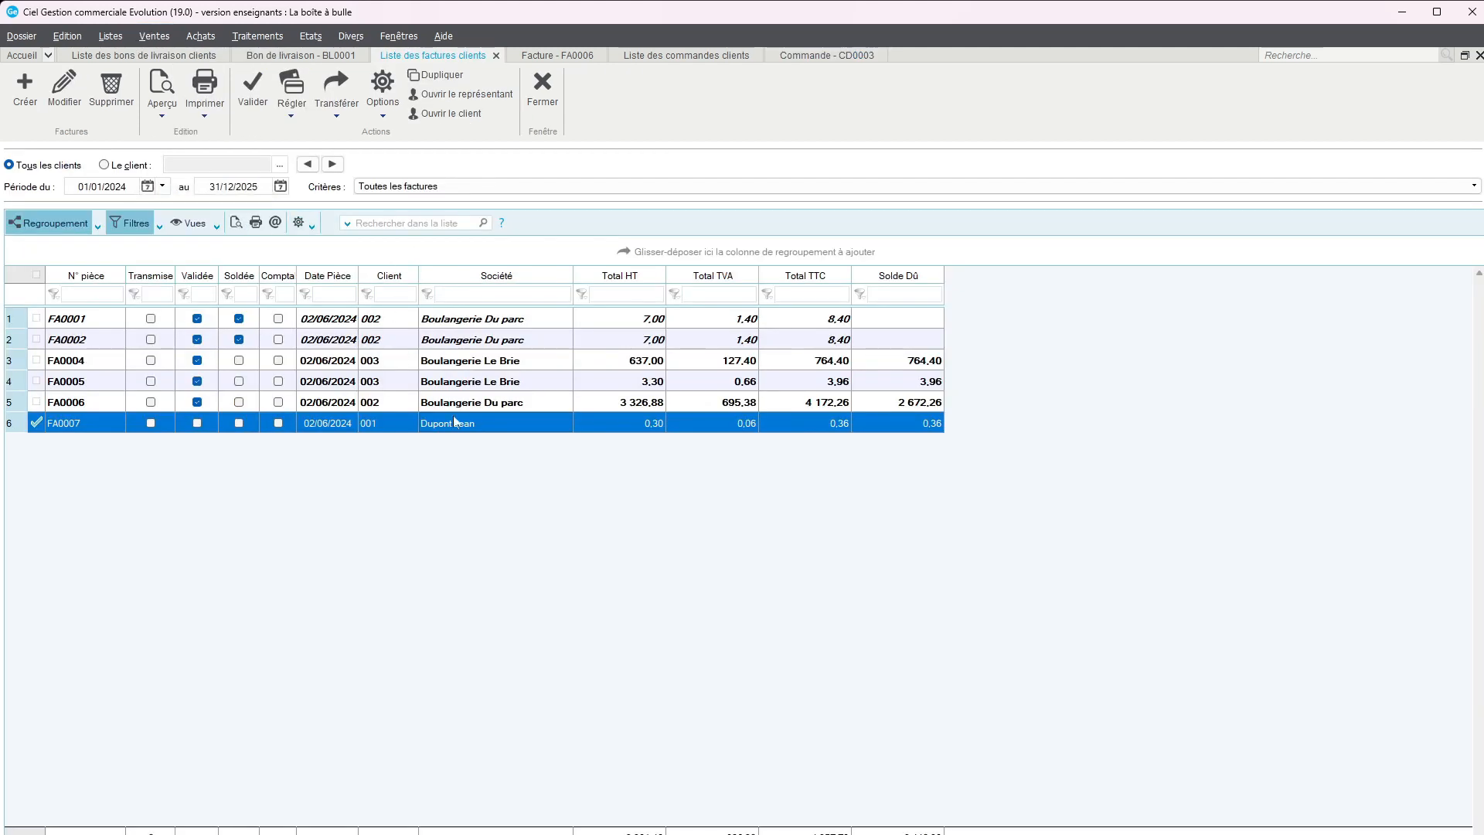
{"action": "key", "text": "Up"}
{"action": "double_click", "coordinate": [447, 423]}
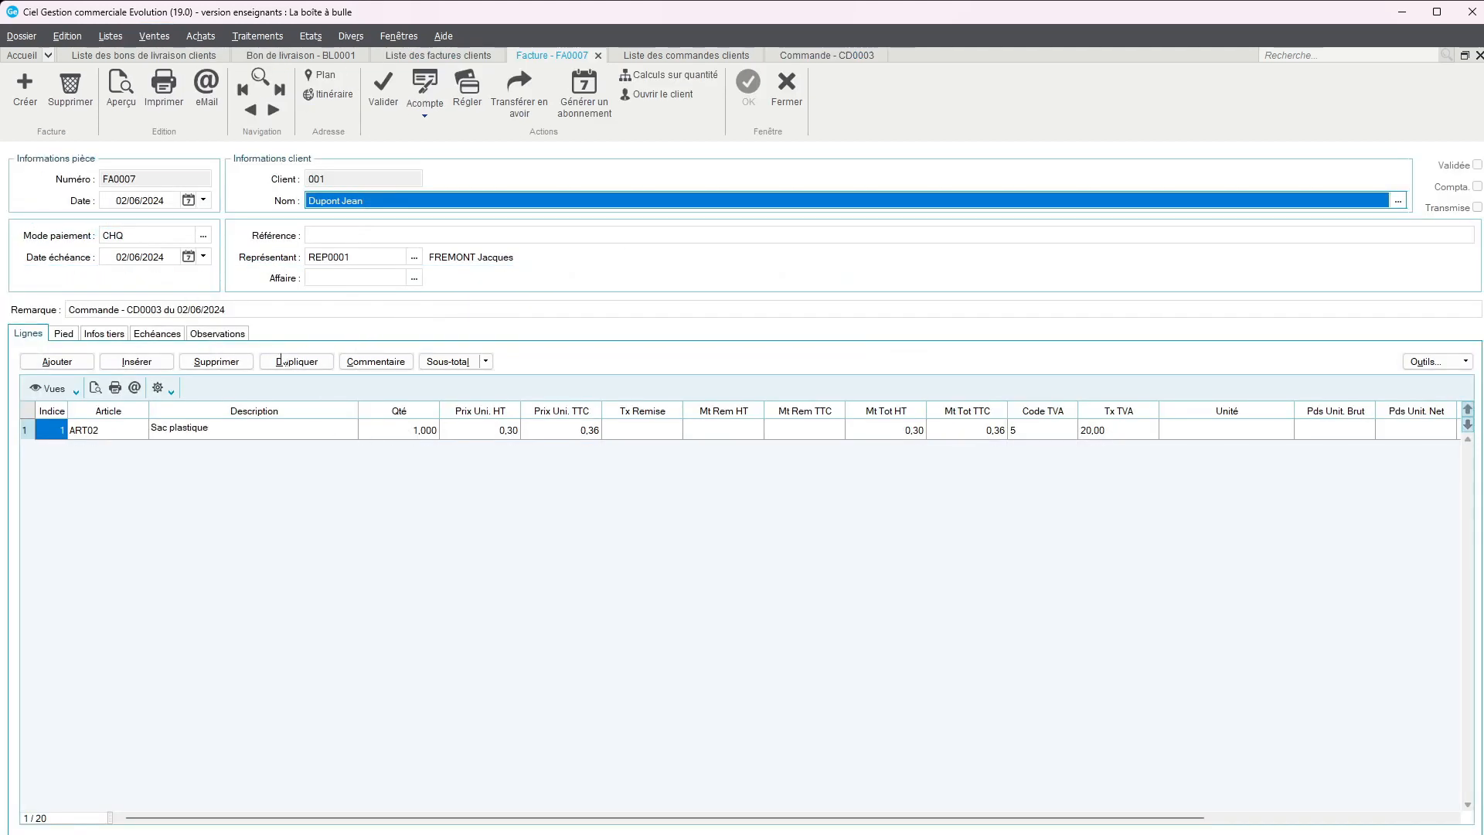
Set the taxable shipping cost (Port Soumis) to 50 in the invoice's footer and save the invoice
{"action": "left_click", "coordinate": [64, 333]}
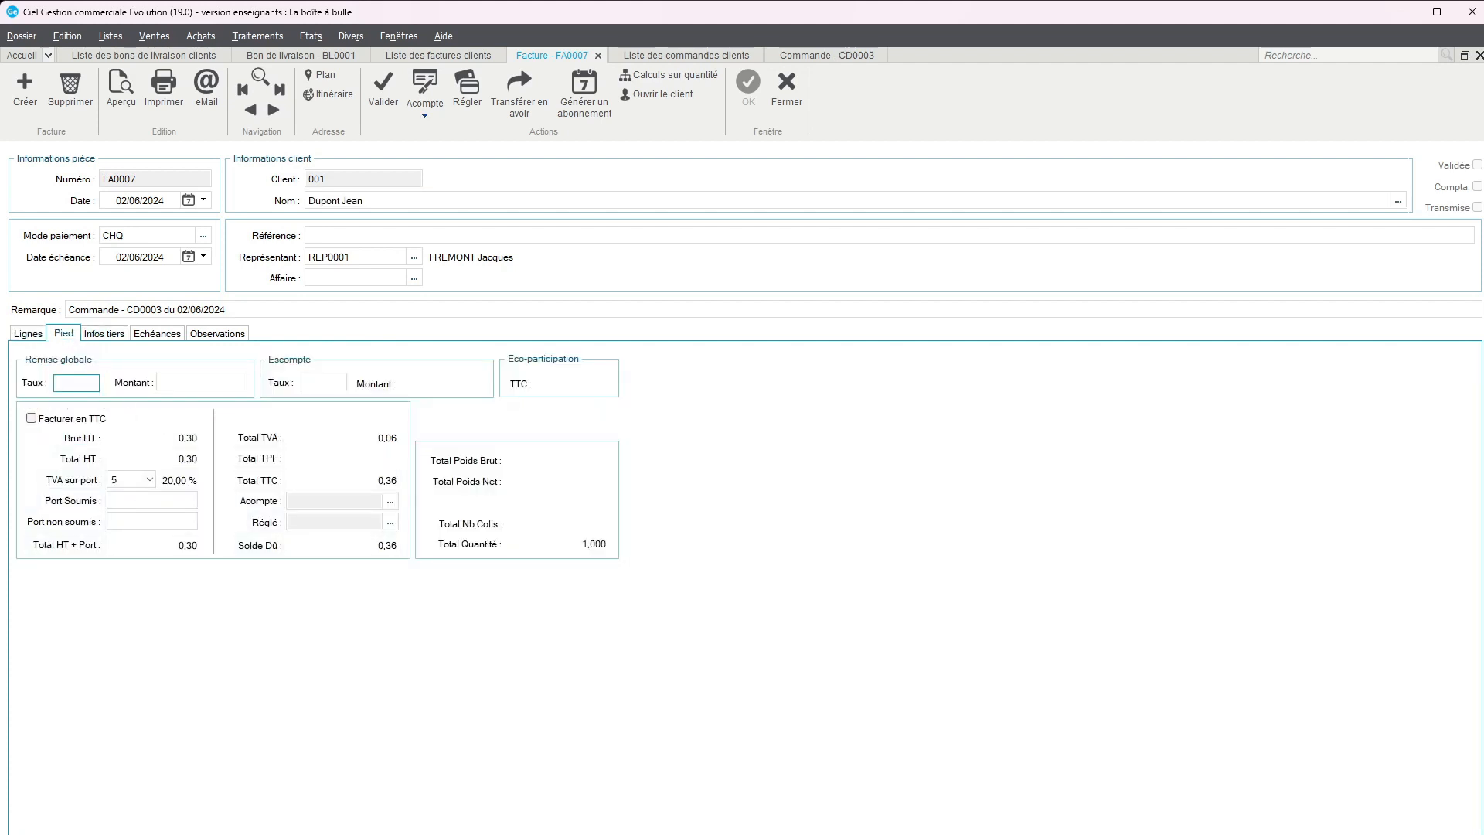
{"action": "left_click", "coordinate": [152, 500]}
{"action": "type", "text": "50"}
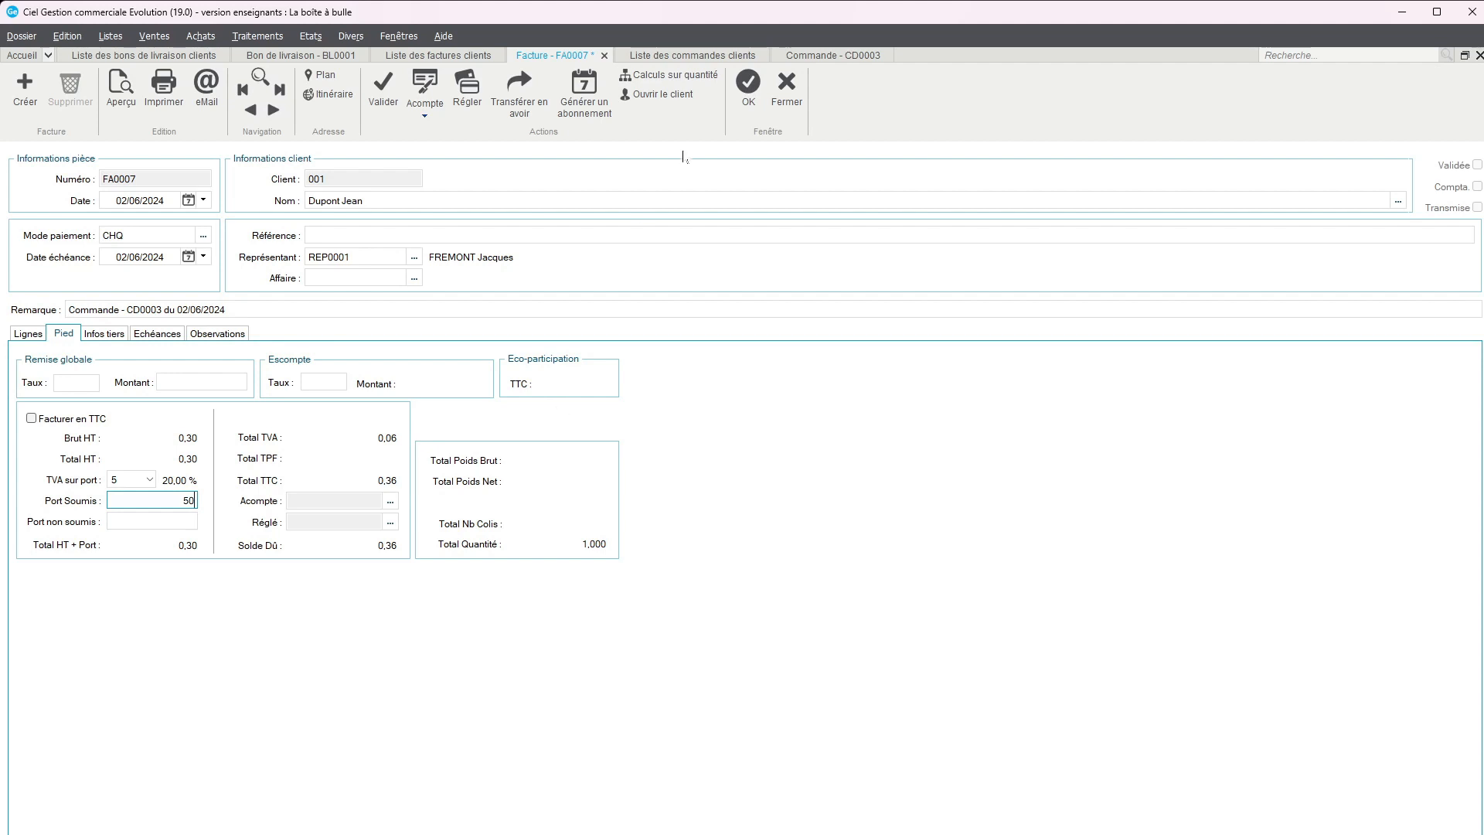
{"action": "left_click", "coordinate": [747, 85]}
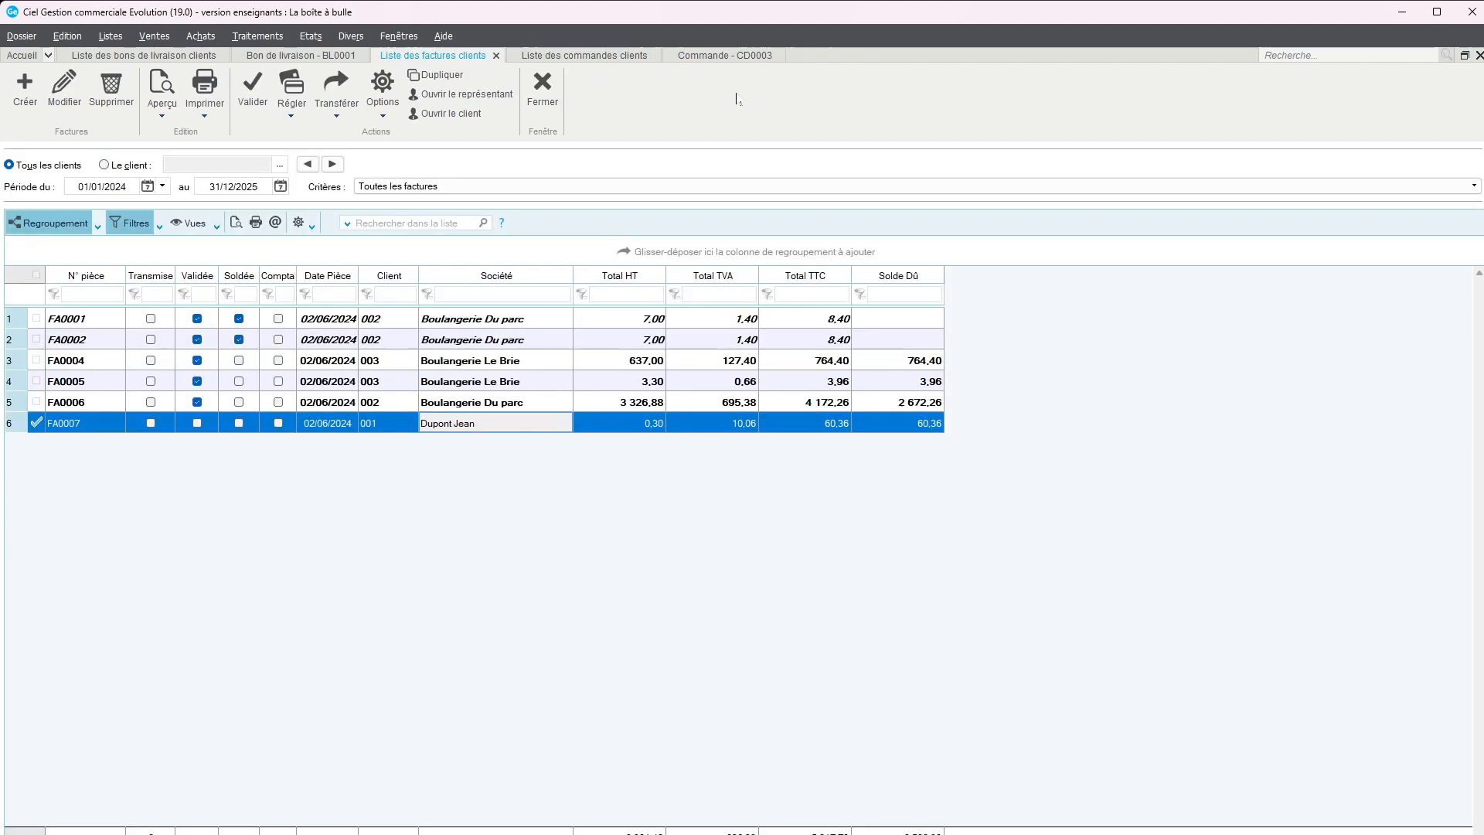
Reopen the Sac plastique invoice, preview it unvalidated in Format A4, check the shipping cost and totals, and close the preview
{"action": "left_click", "coordinate": [360, 425]}
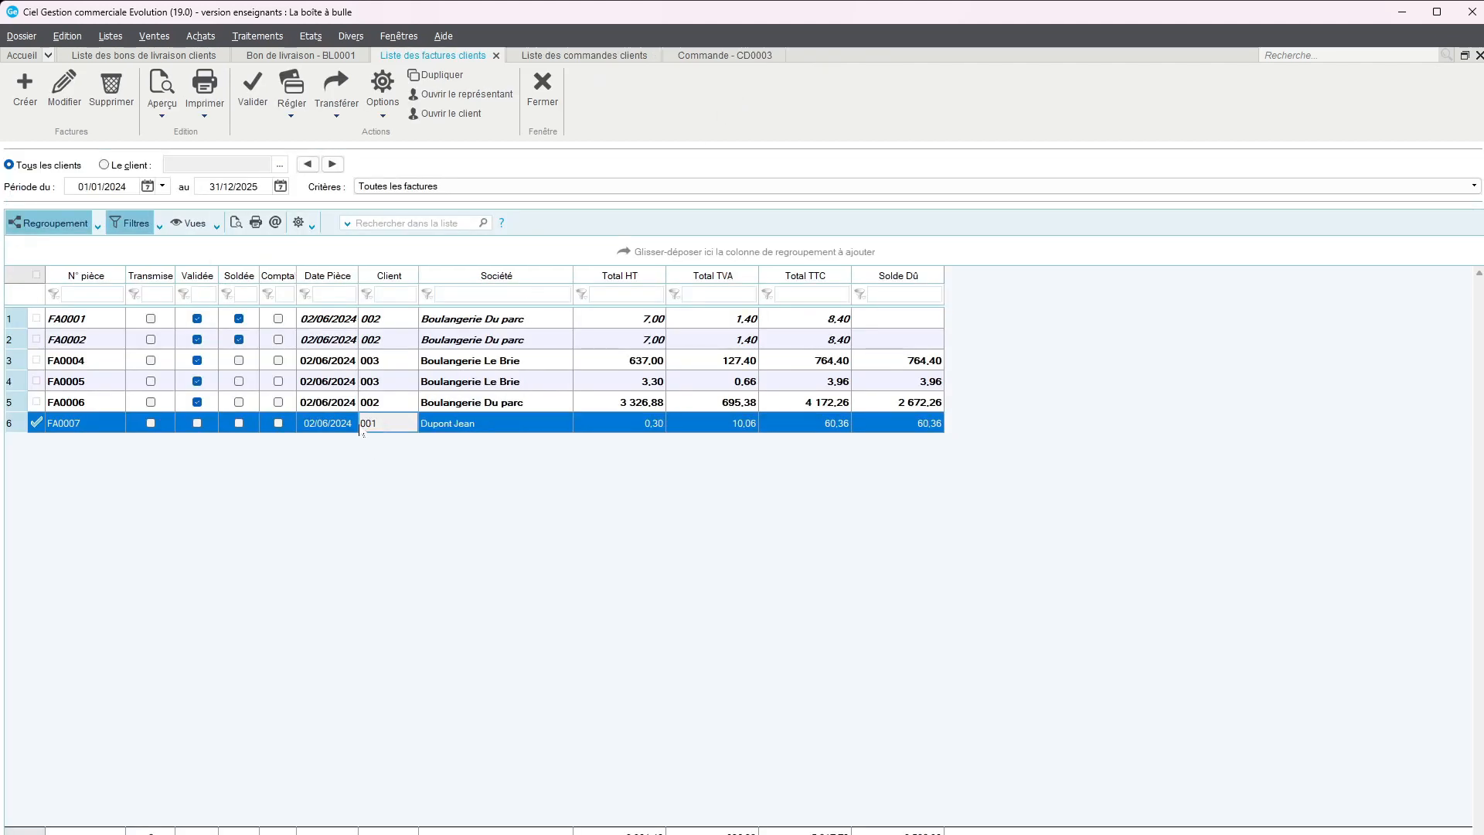
{"action": "double_click", "coordinate": [364, 426]}
{"action": "left_click", "coordinate": [118, 87]}
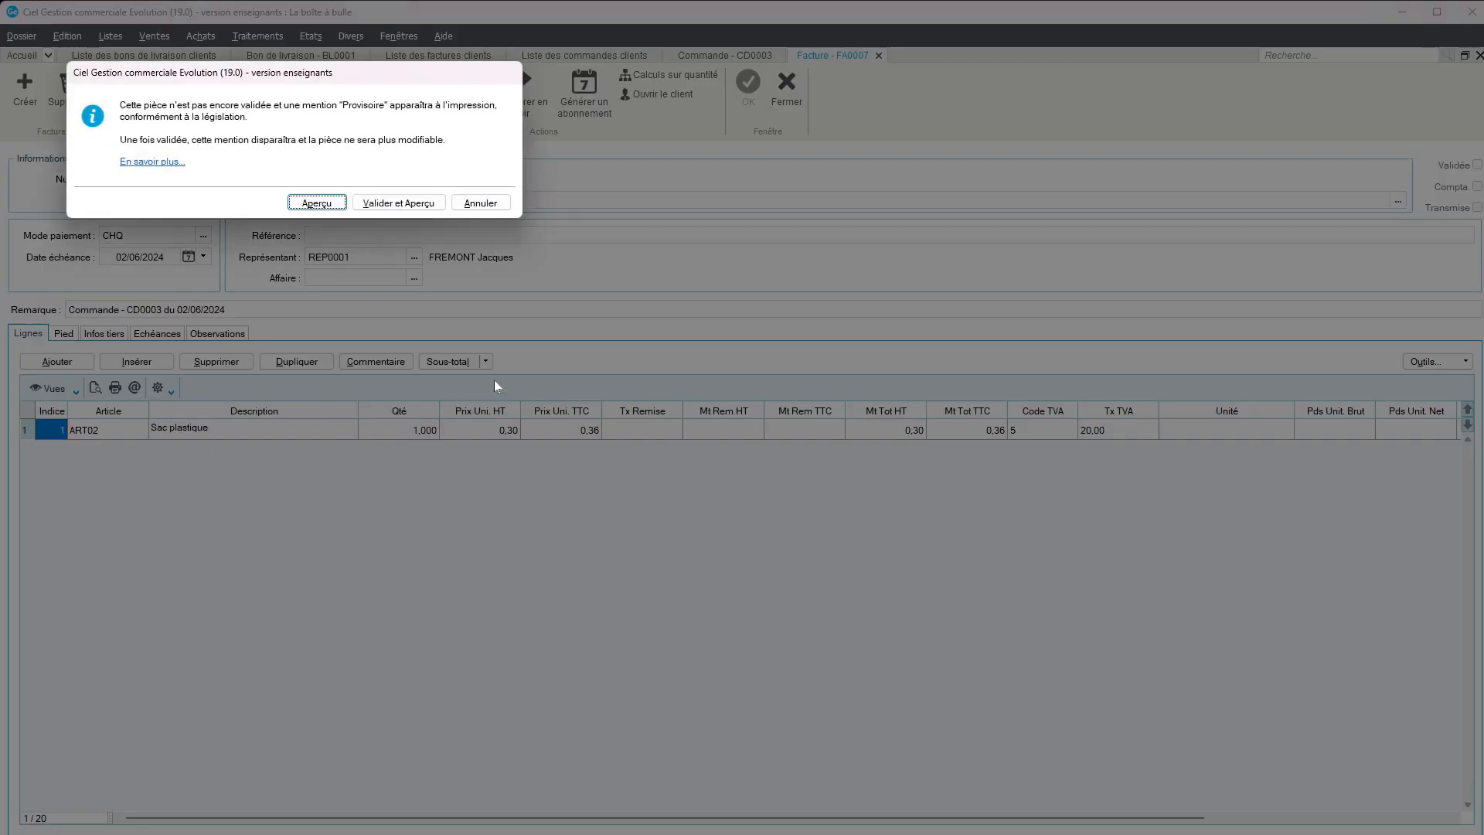
{"action": "left_click", "coordinate": [317, 202]}
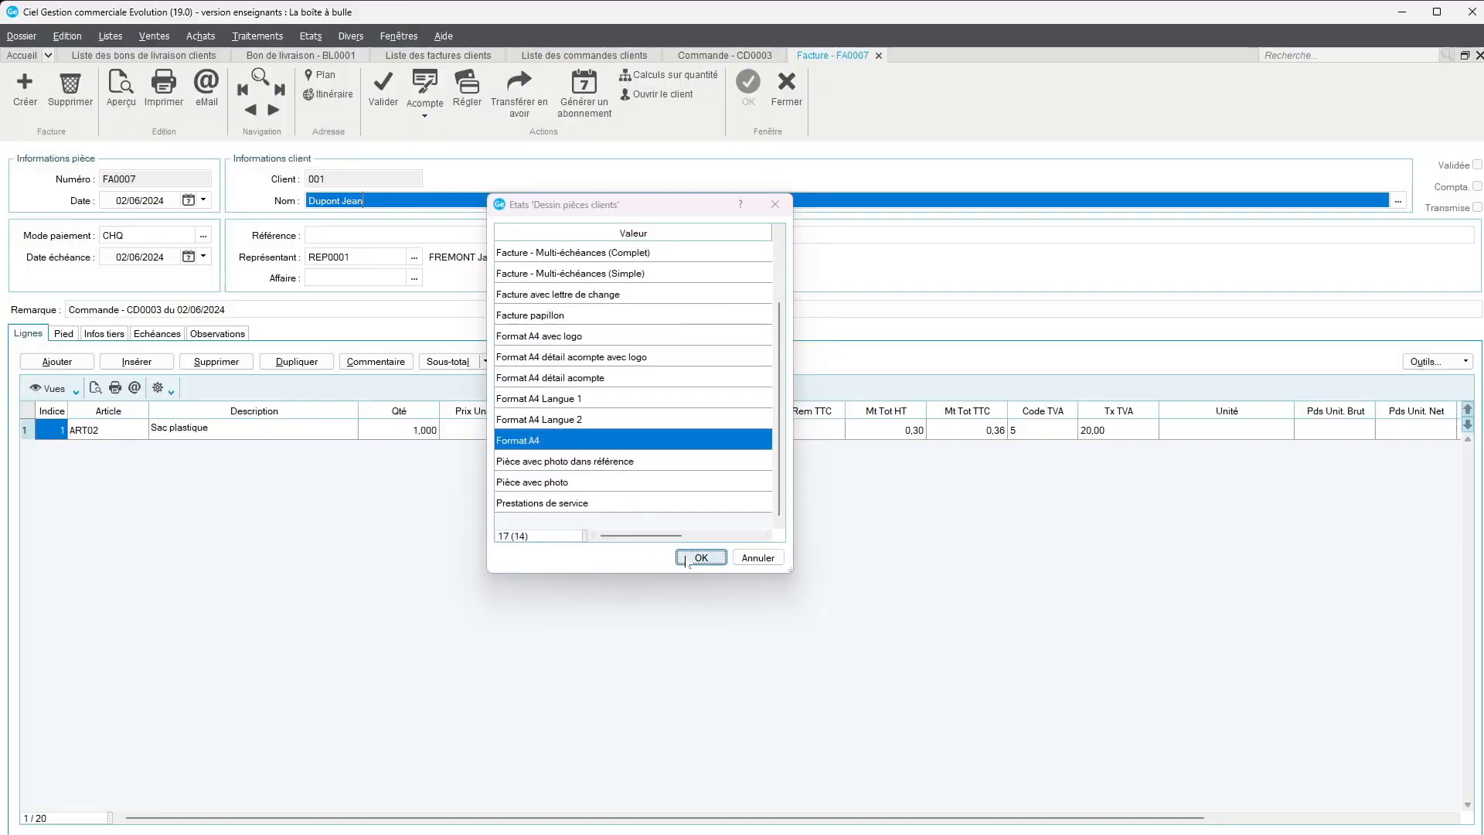
{"action": "left_click", "coordinate": [687, 561]}
{"action": "scroll", "coordinate": [1218, 564], "scroll_direction": "down", "scroll_amount": 20}
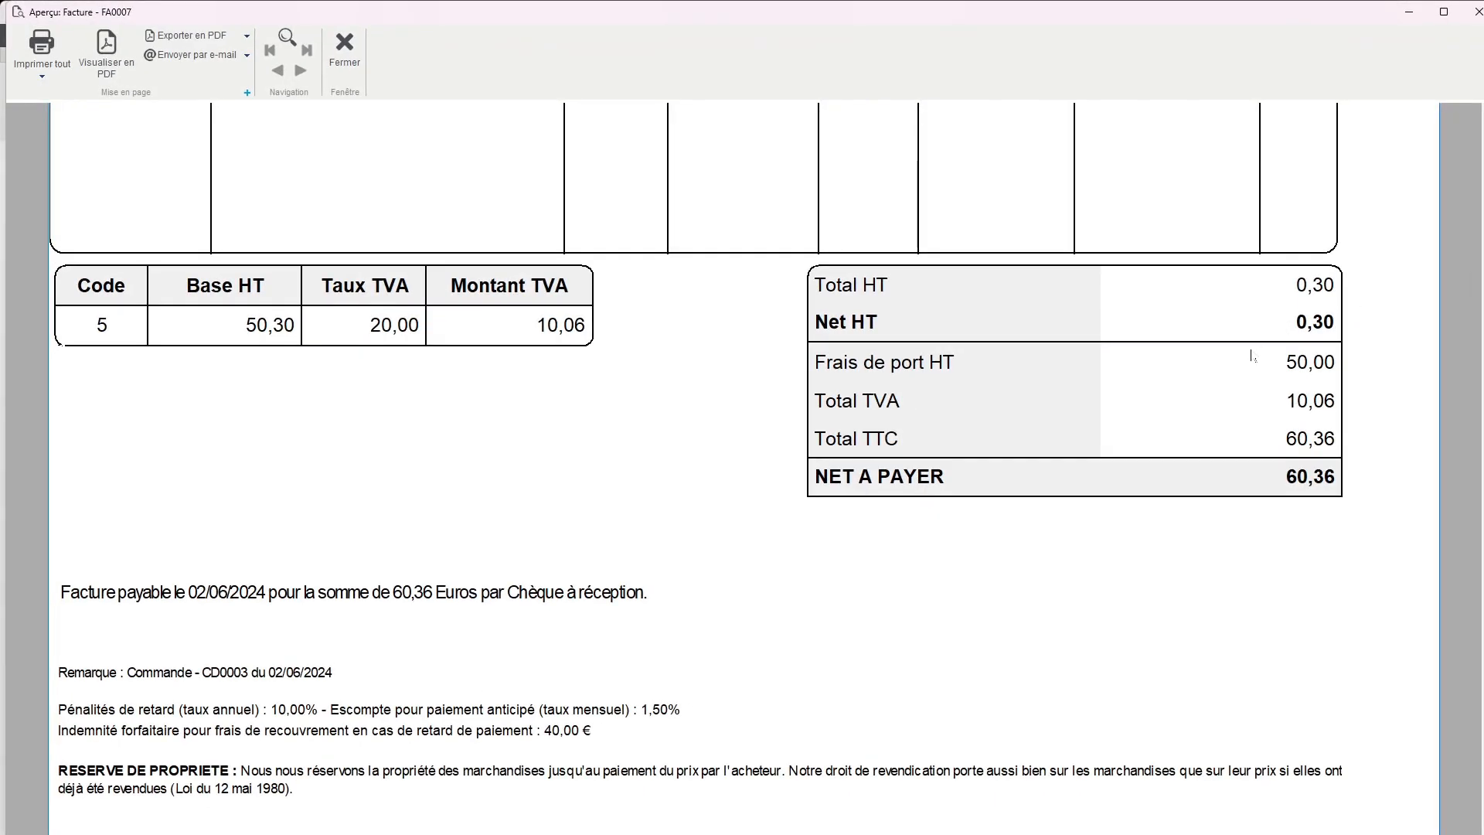
{"action": "scroll", "coordinate": [1252, 356], "scroll_direction": "up", "scroll_amount": 3}
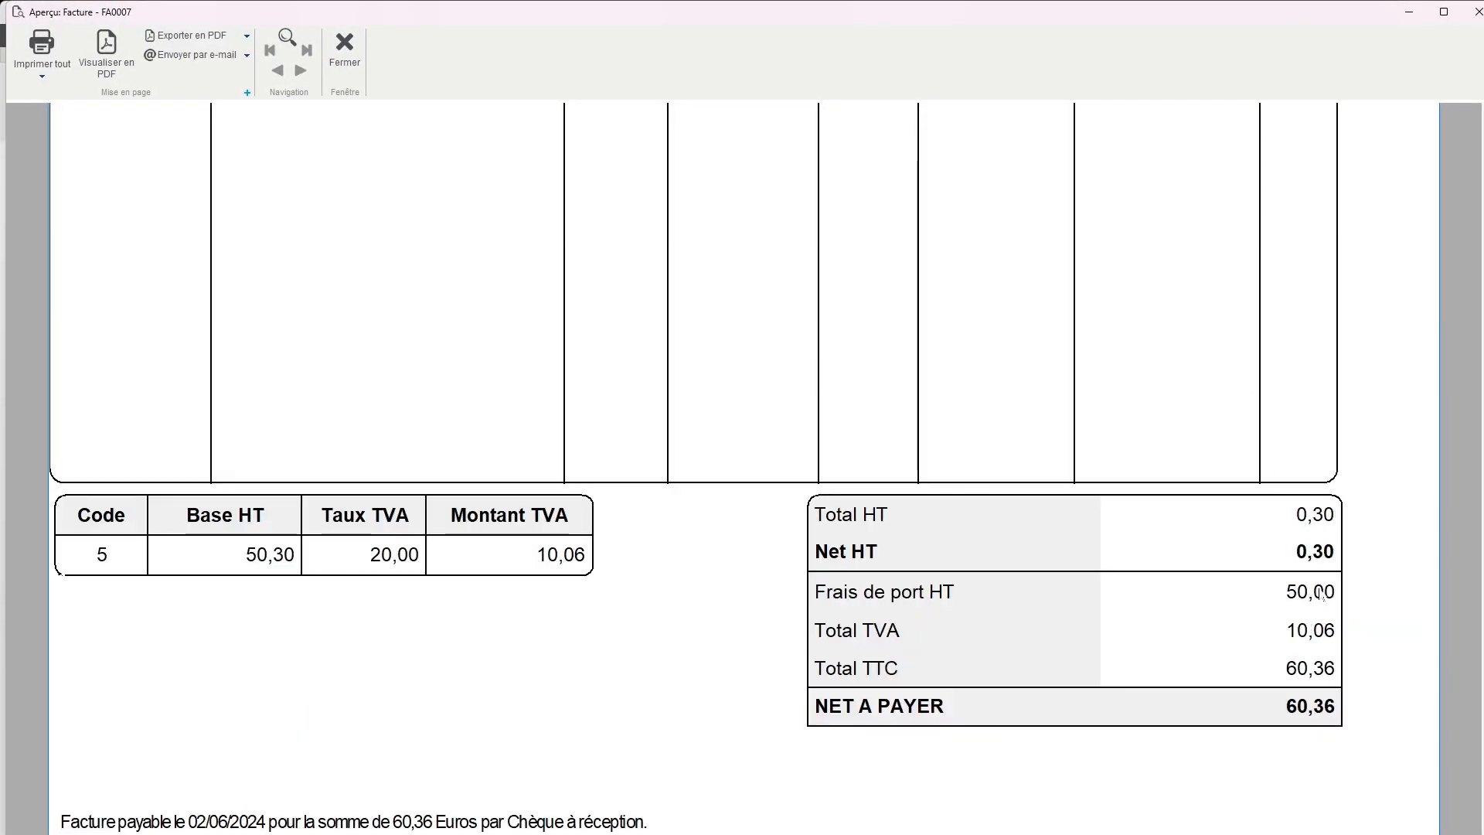
{"action": "left_click", "coordinate": [345, 47]}
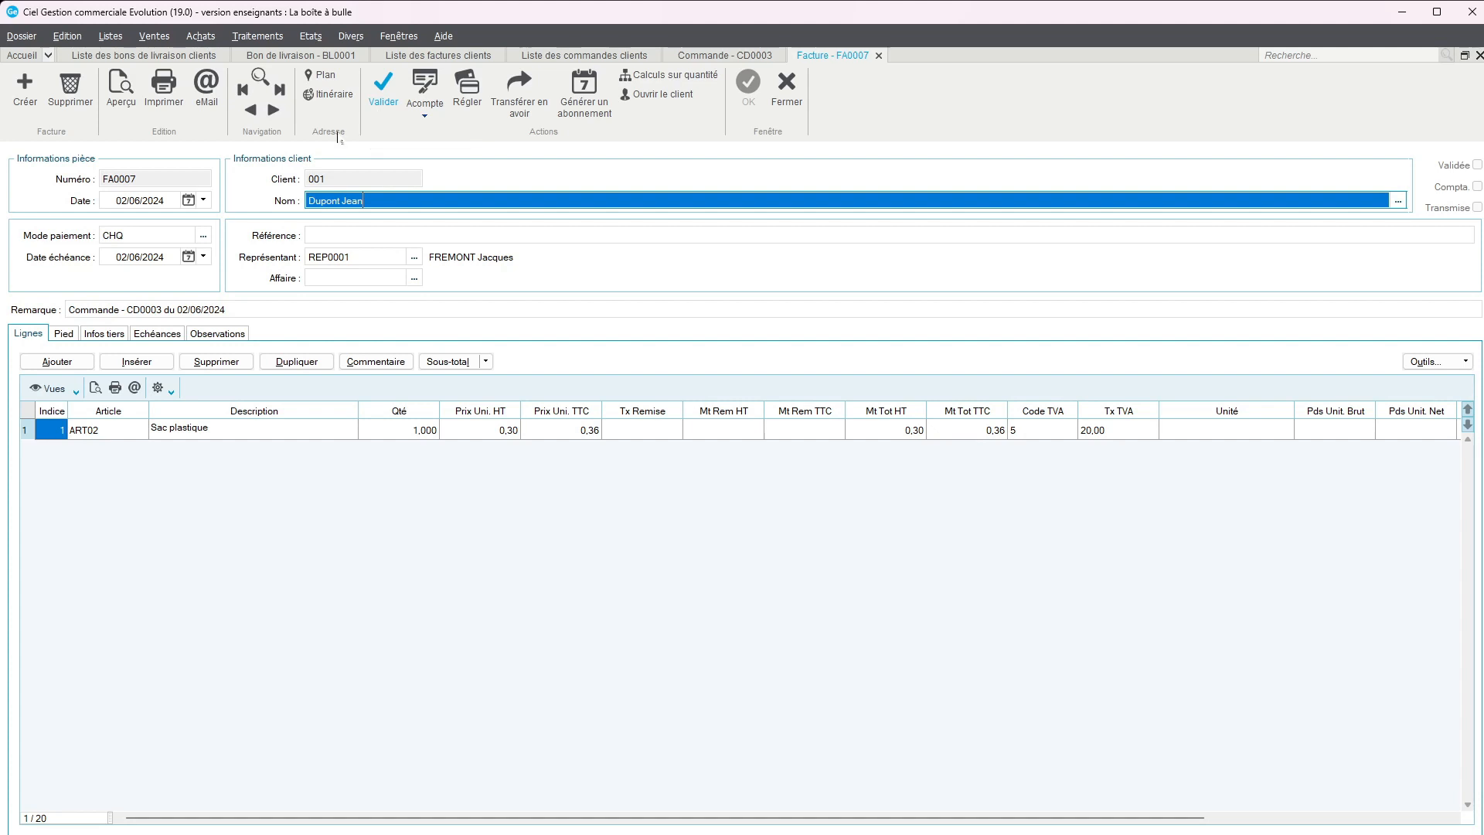
{"action": "left_click", "coordinate": [62, 368]}
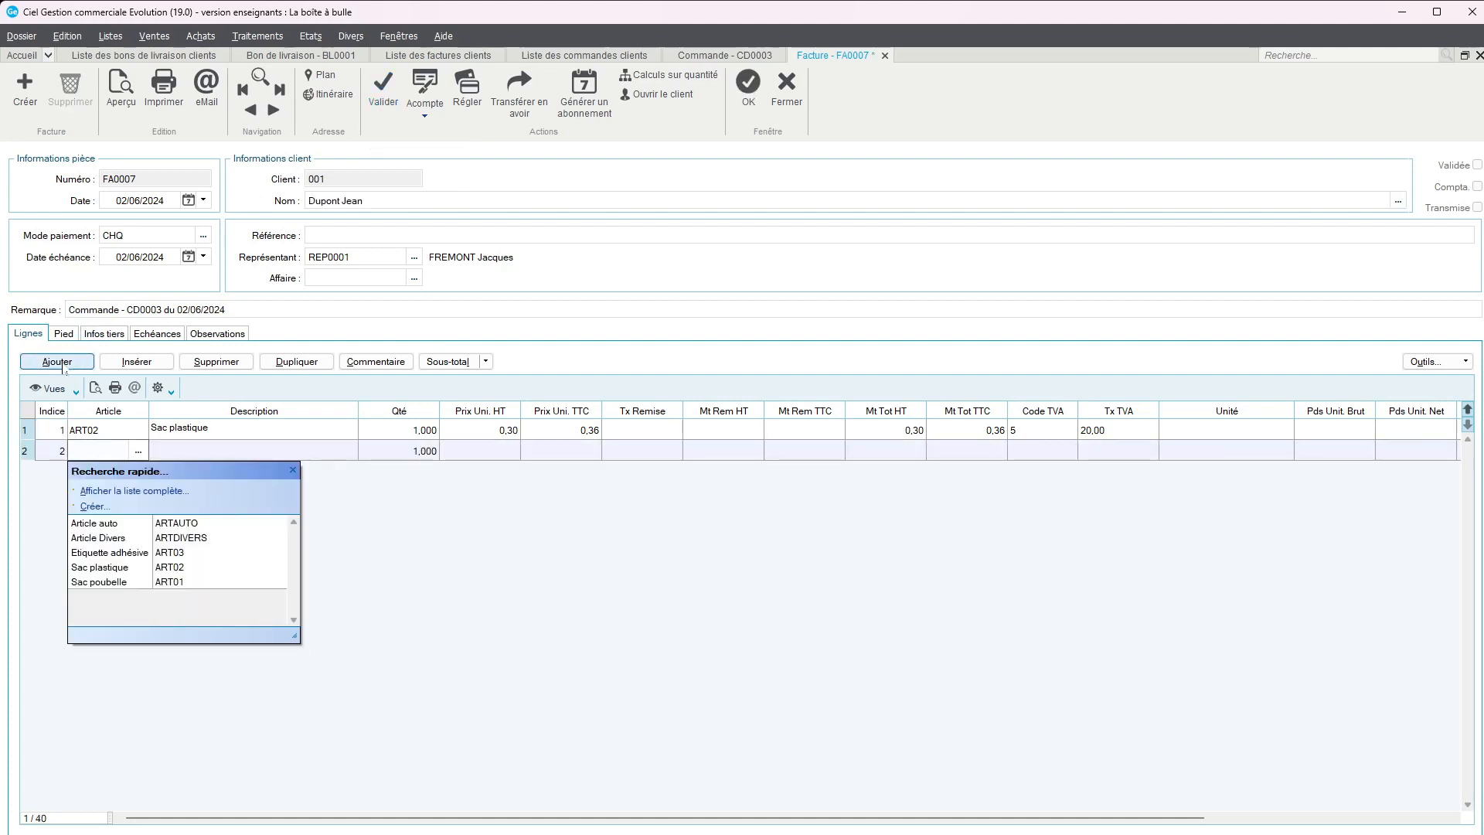
{"action": "left_click", "coordinate": [26, 455]}
{"action": "right_click", "coordinate": [26, 456]}
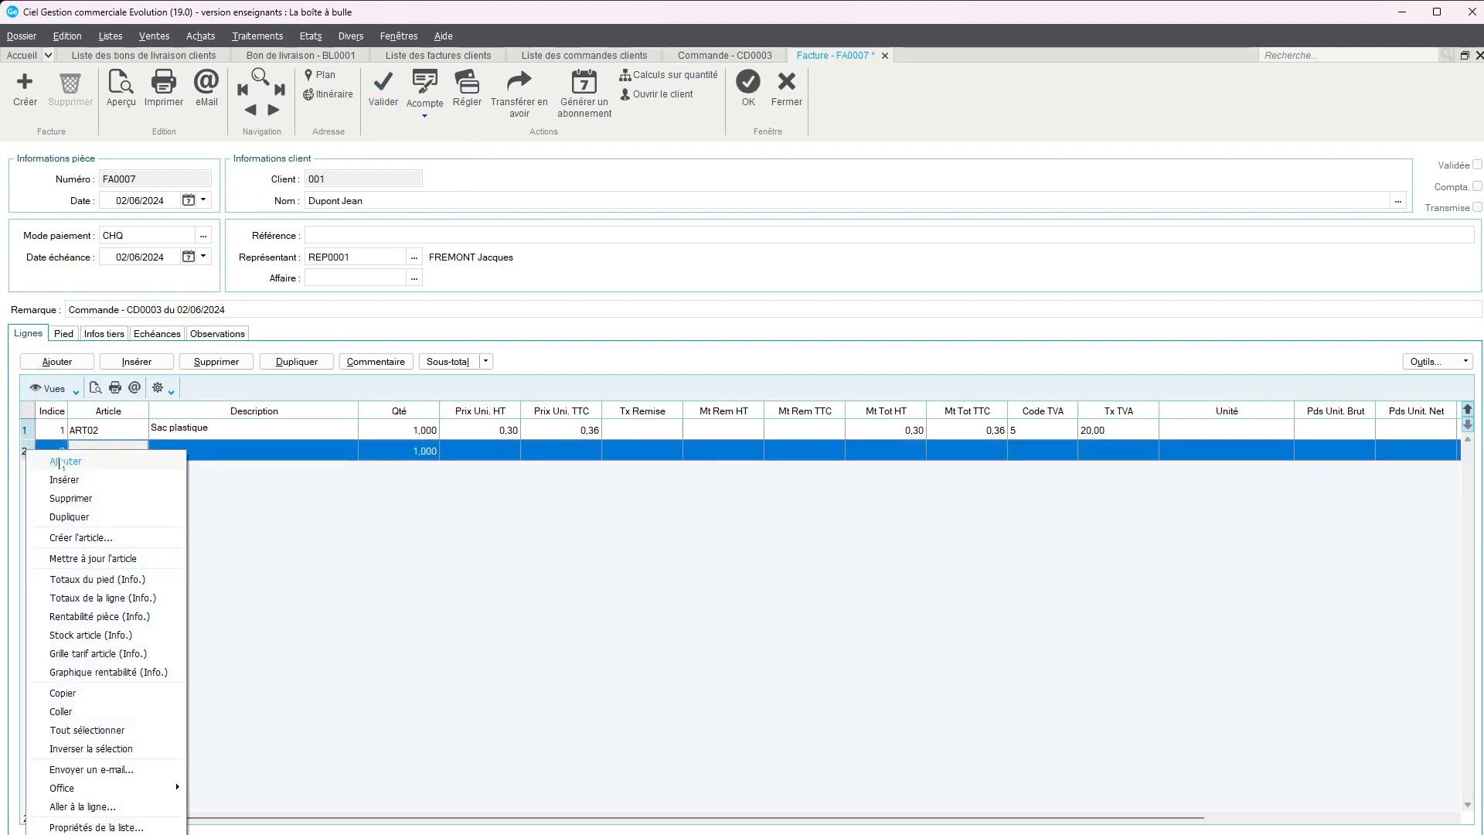
{"action": "left_click", "coordinate": [77, 499]}
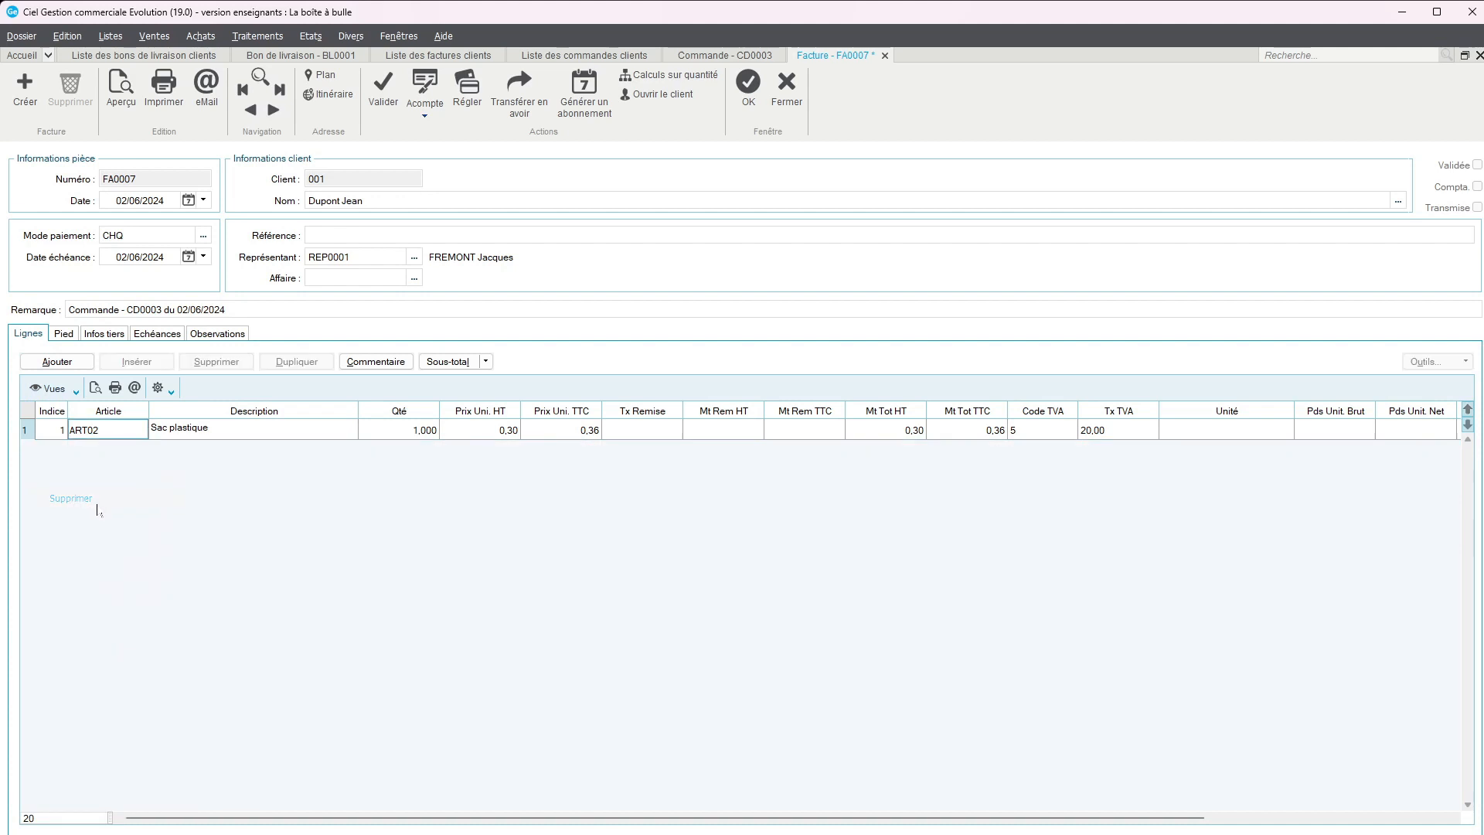
Check the invoice's footer, save its changes and validate it, continuing past the credit-limit alert, and select the latest Boulangerie Du parc invoice
{"action": "left_click", "coordinate": [68, 336]}
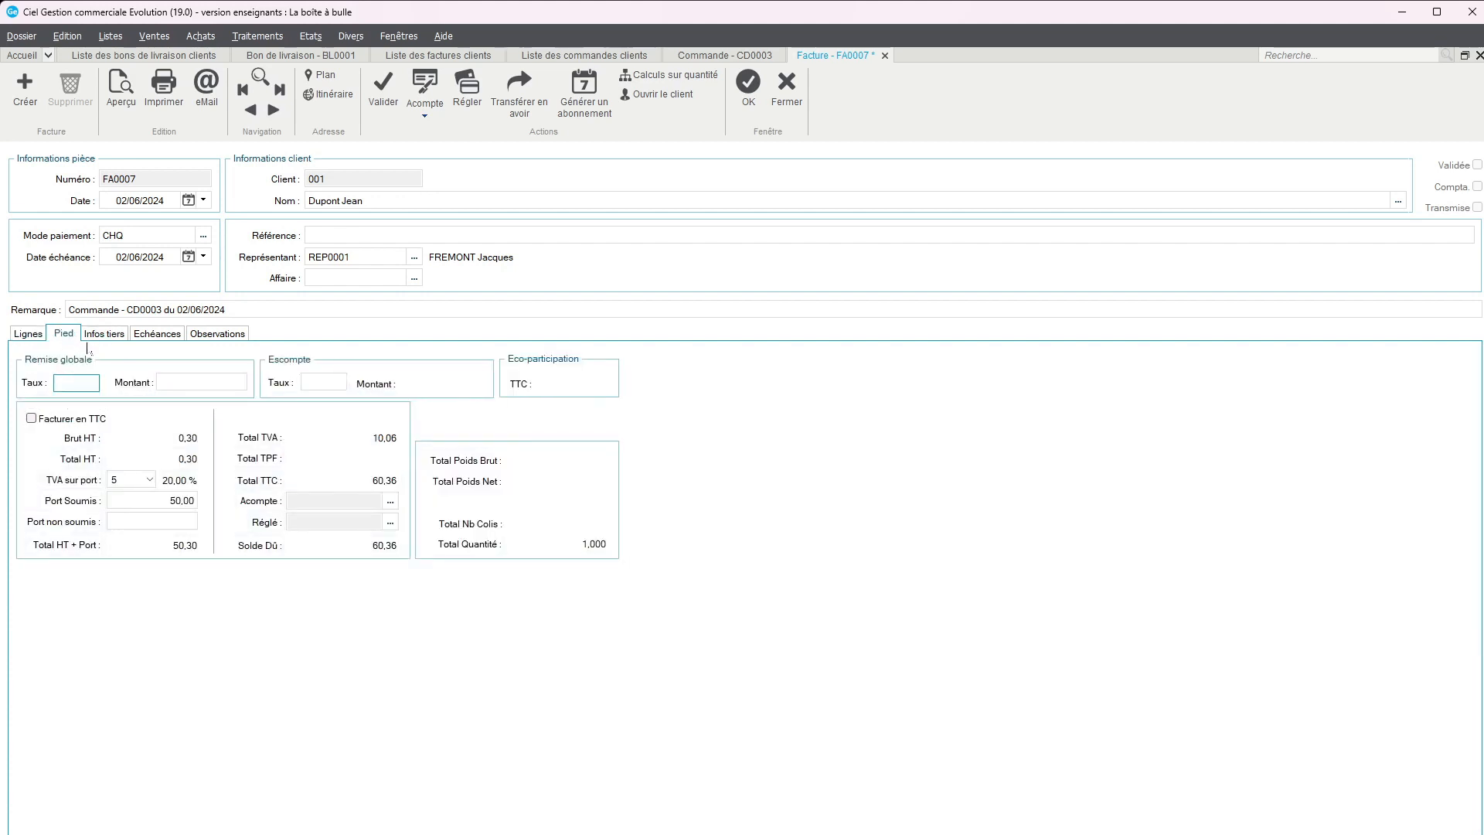
{"action": "left_click", "coordinate": [385, 97]}
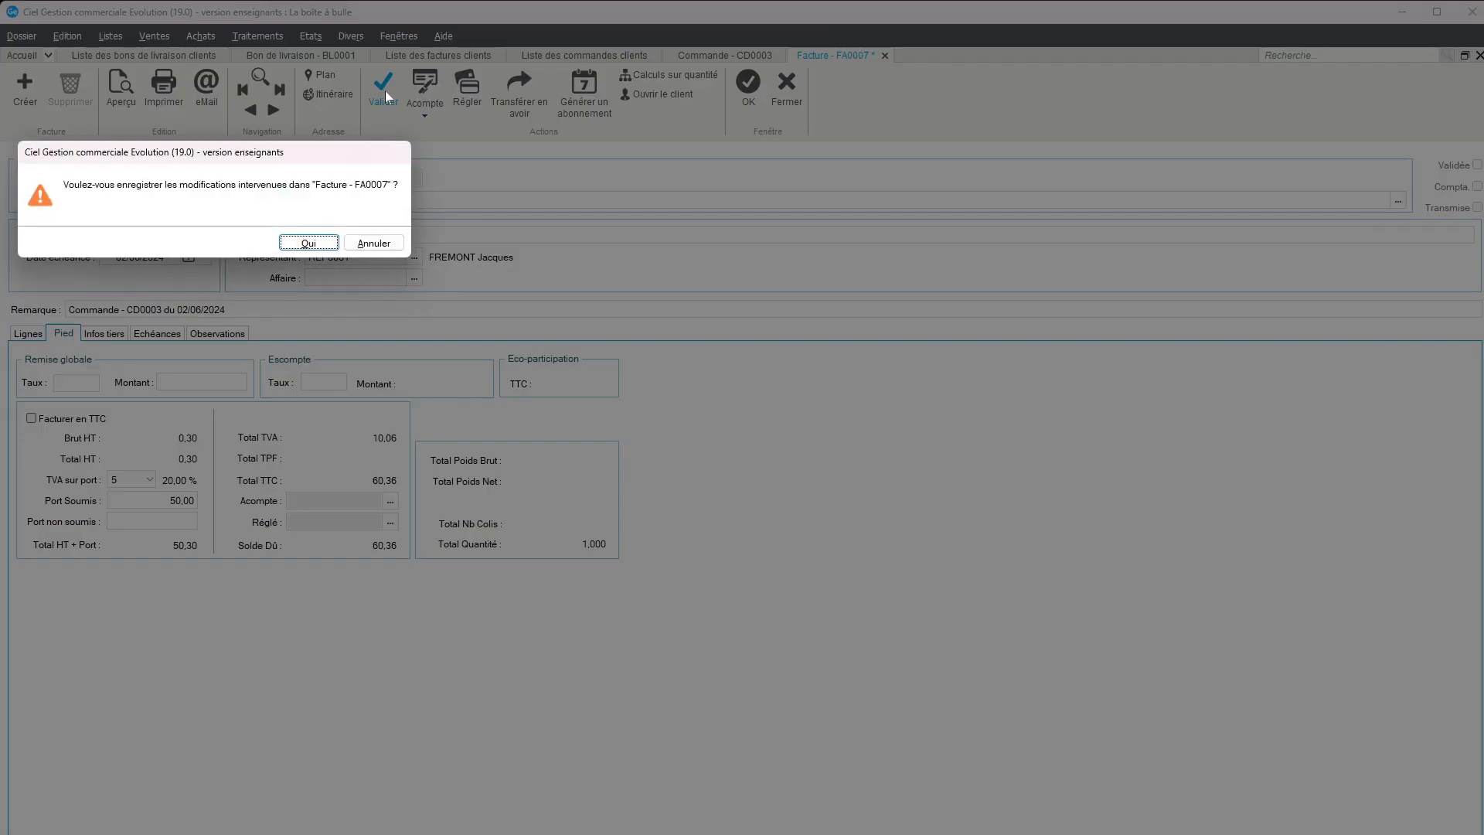
{"action": "left_click", "coordinate": [308, 242]}
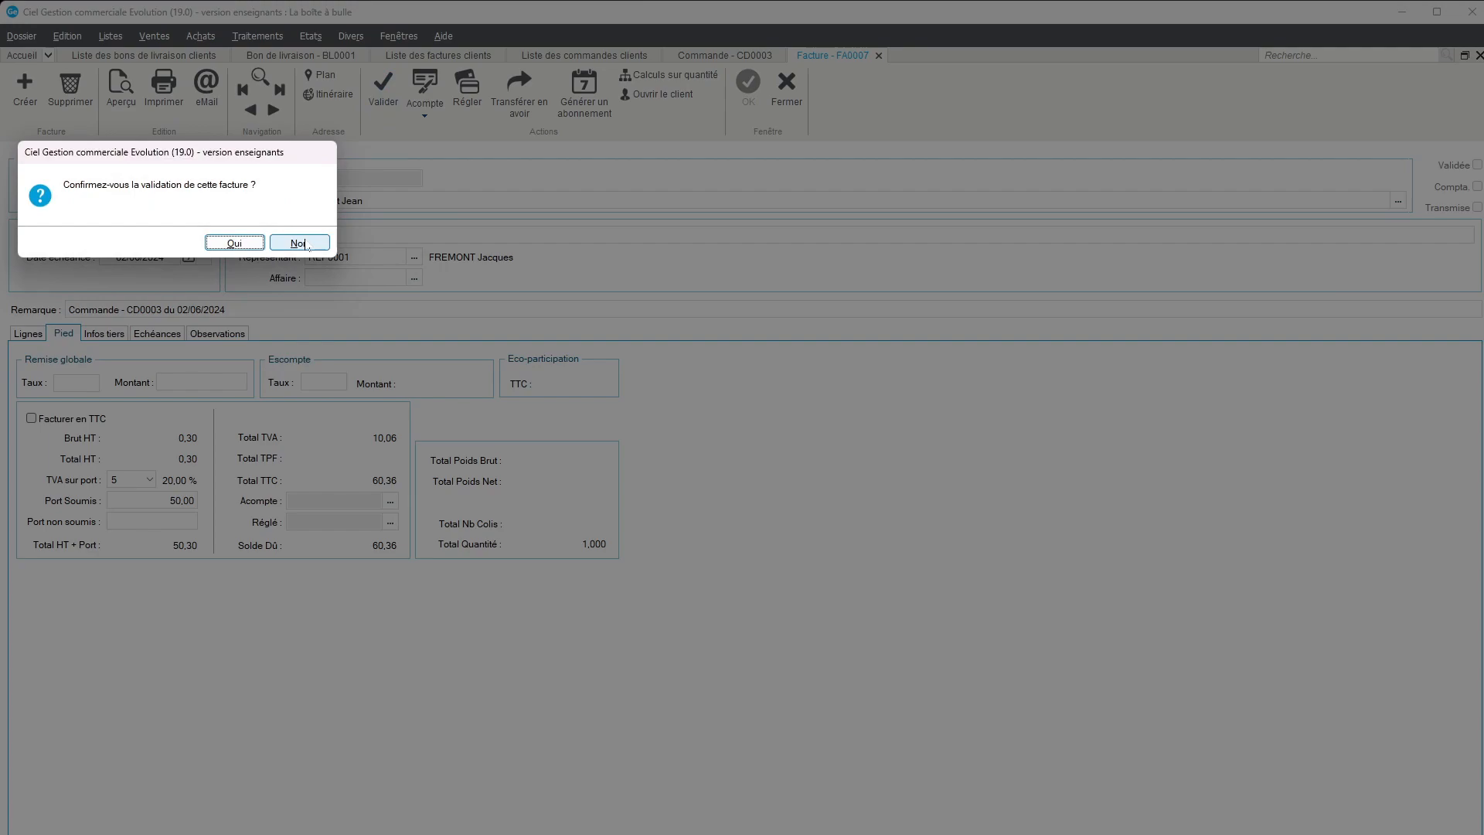
{"action": "left_click", "coordinate": [245, 243]}
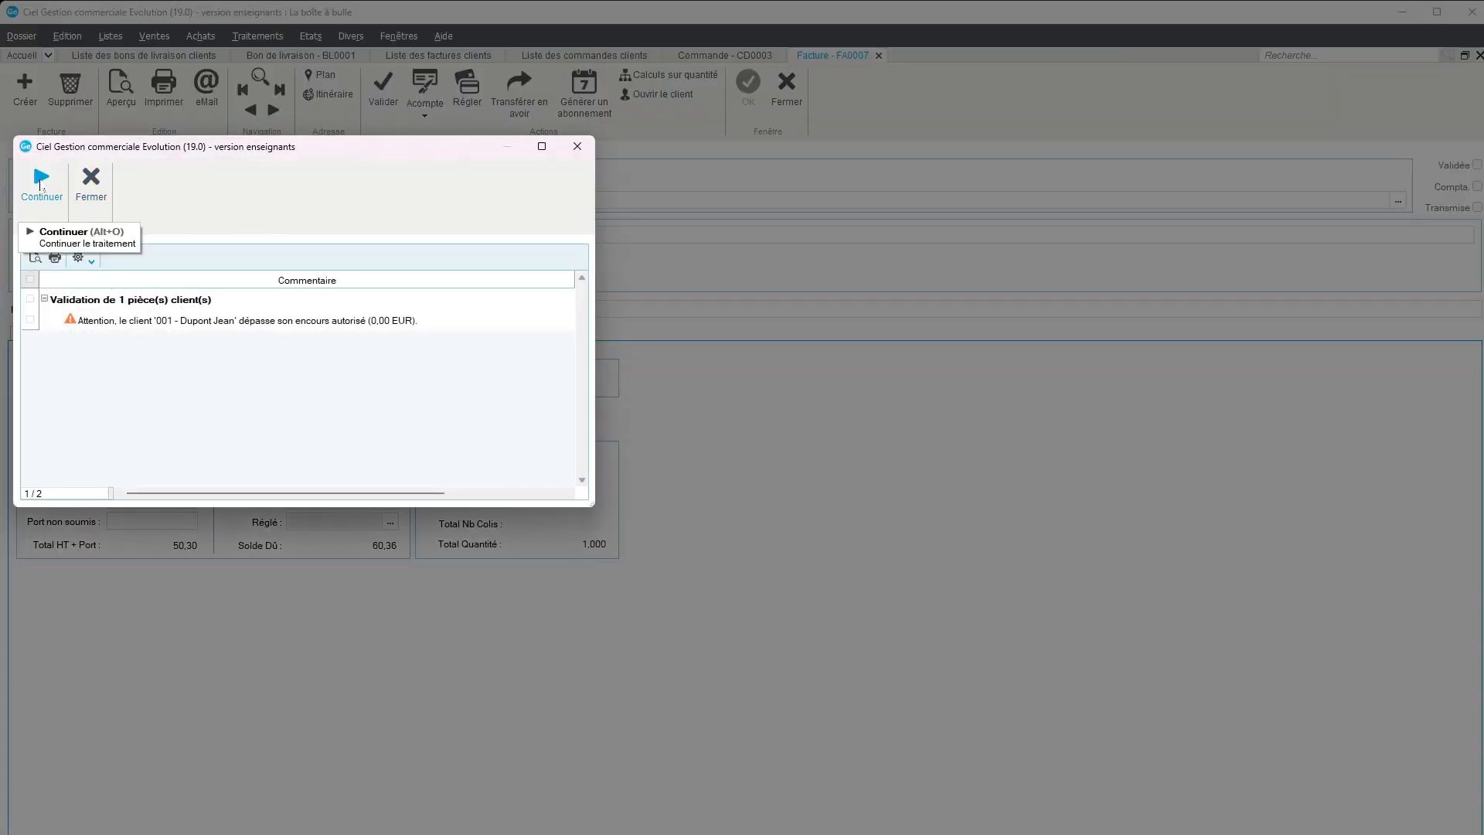
{"action": "left_click", "coordinate": [41, 186]}
{"action": "left_click", "coordinate": [299, 242]}
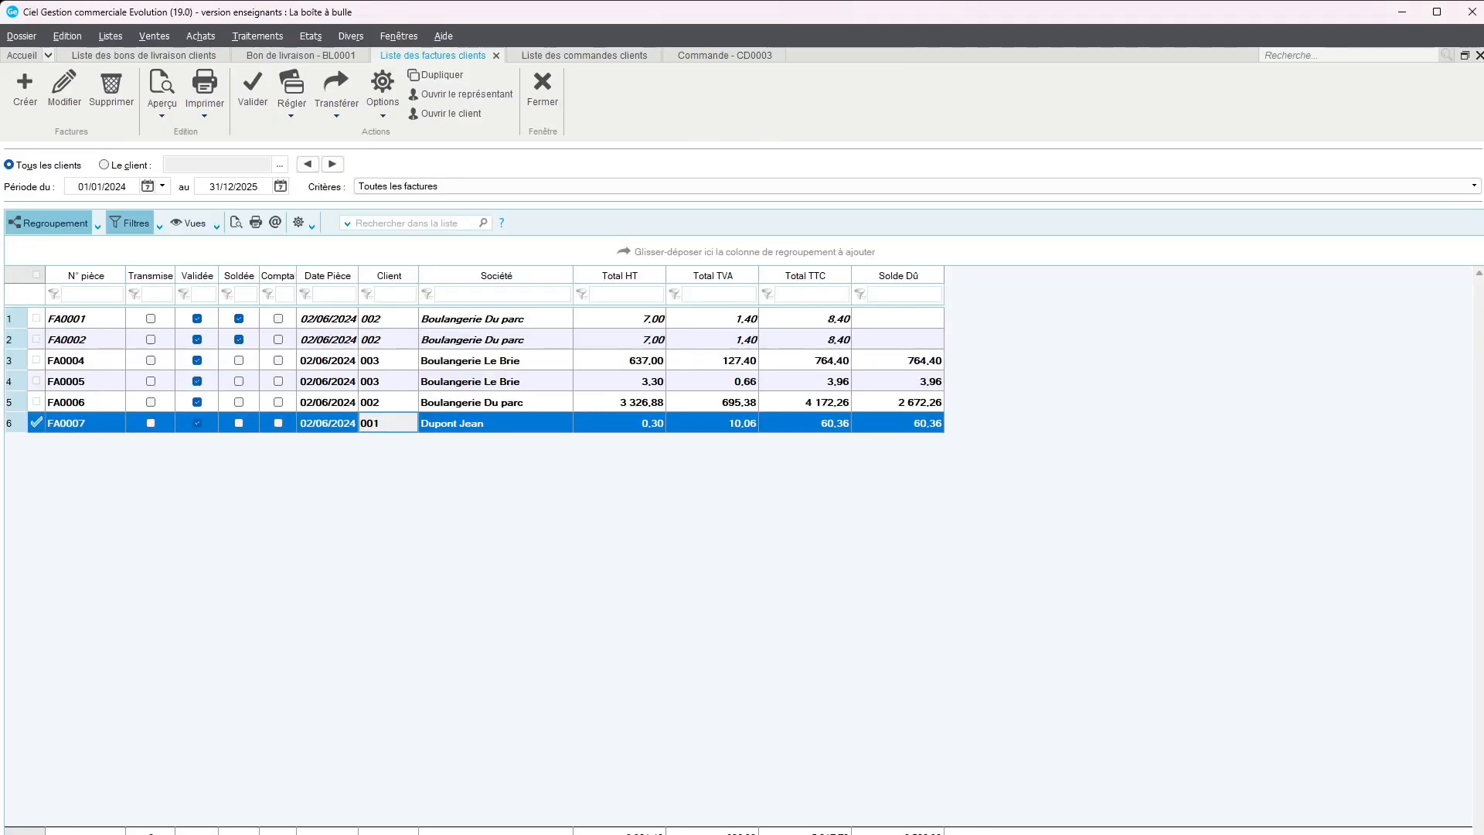
{"action": "left_click", "coordinate": [840, 404]}
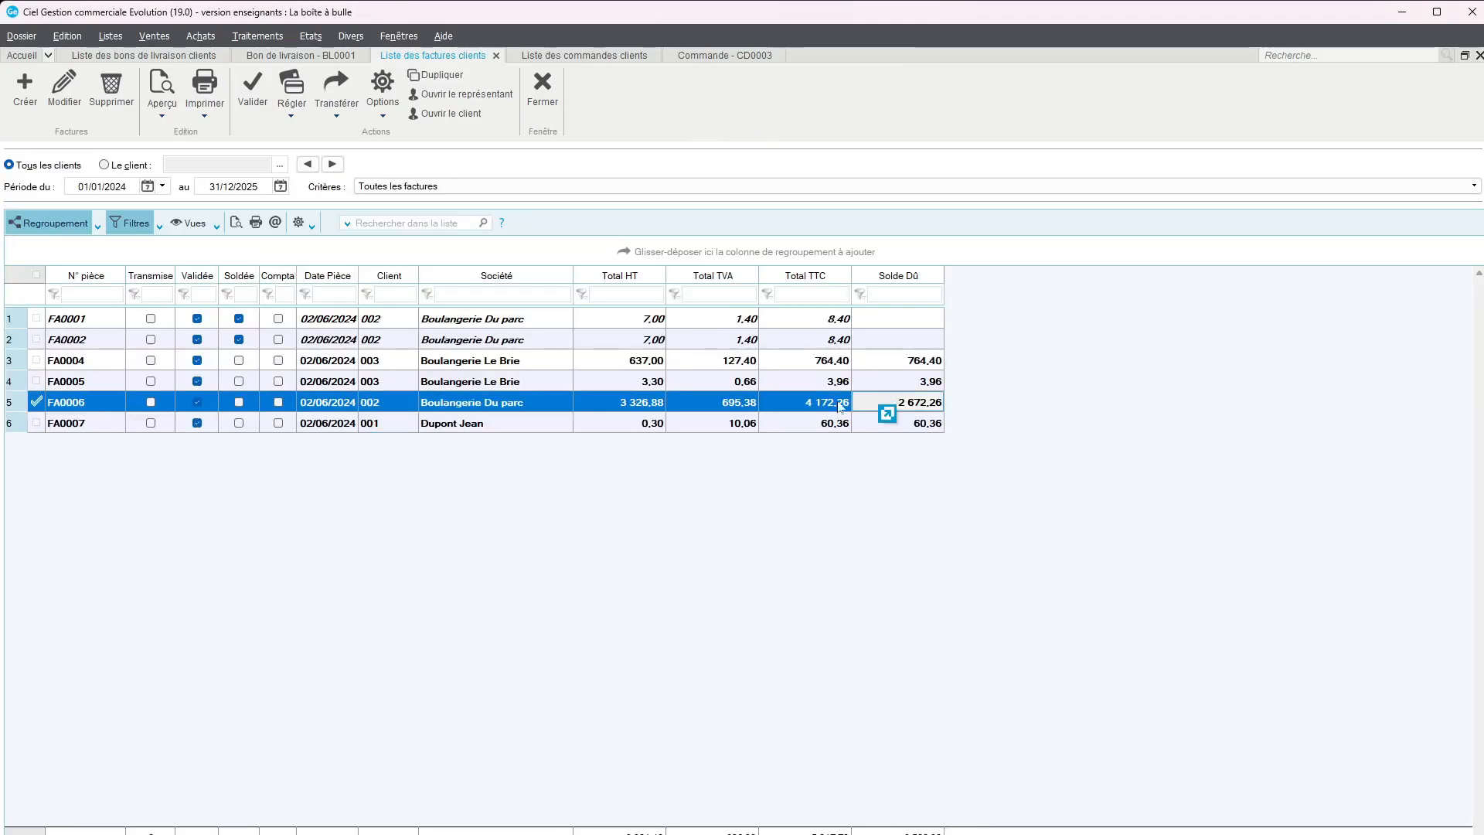